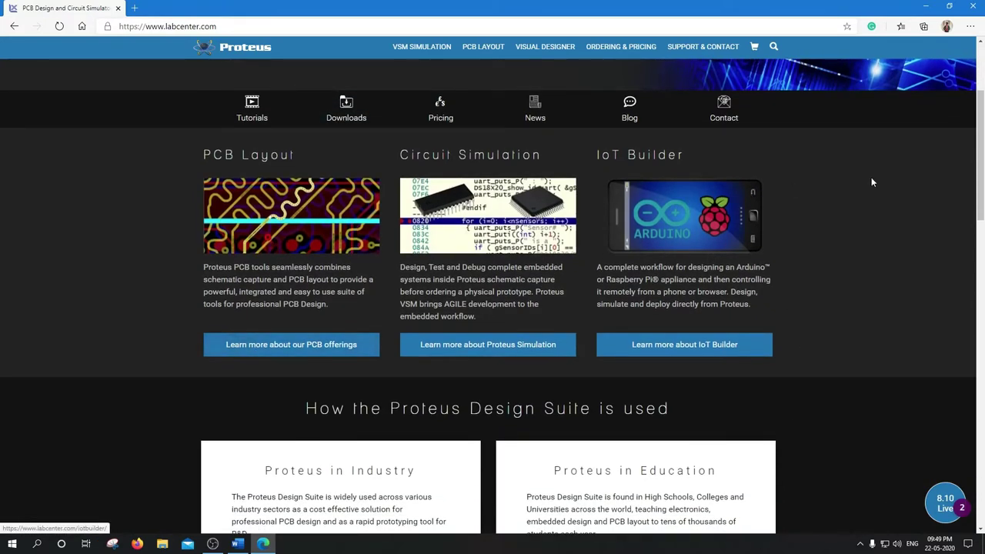
Open the Proteus downloads page and review the features and limitations of the demonstration version
scroll(872, 177, up, 2)
scroll(873, 183, up, 1)
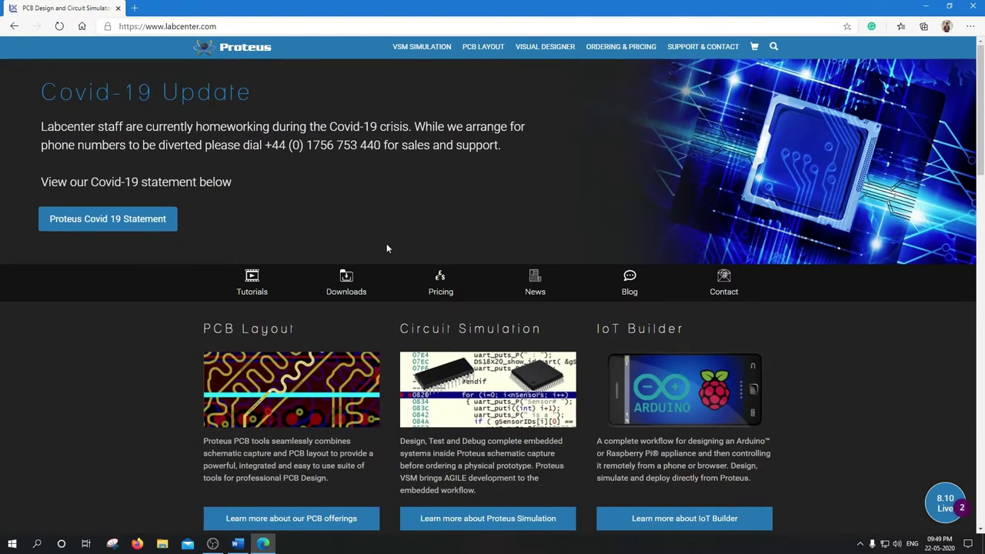
click(348, 279)
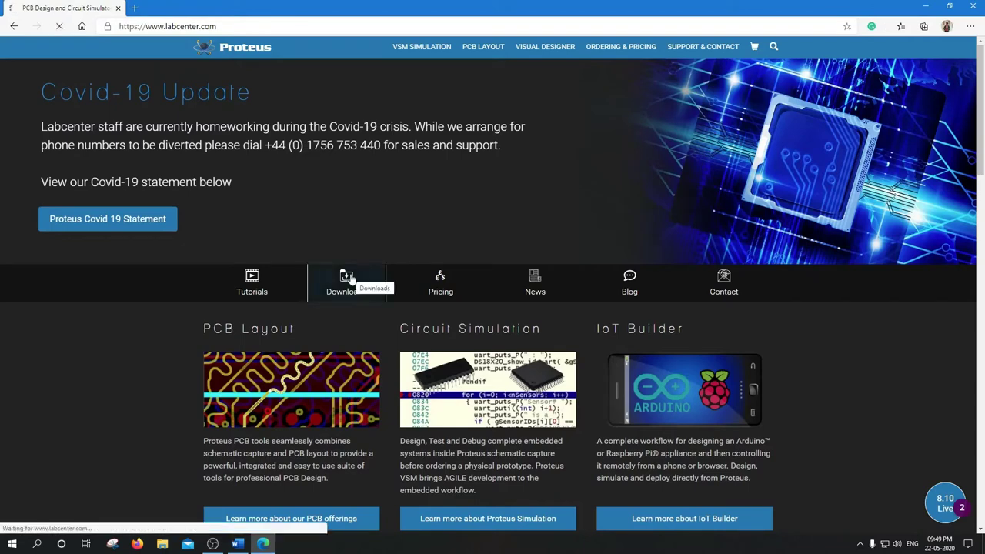
scroll(351, 279, down, 3)
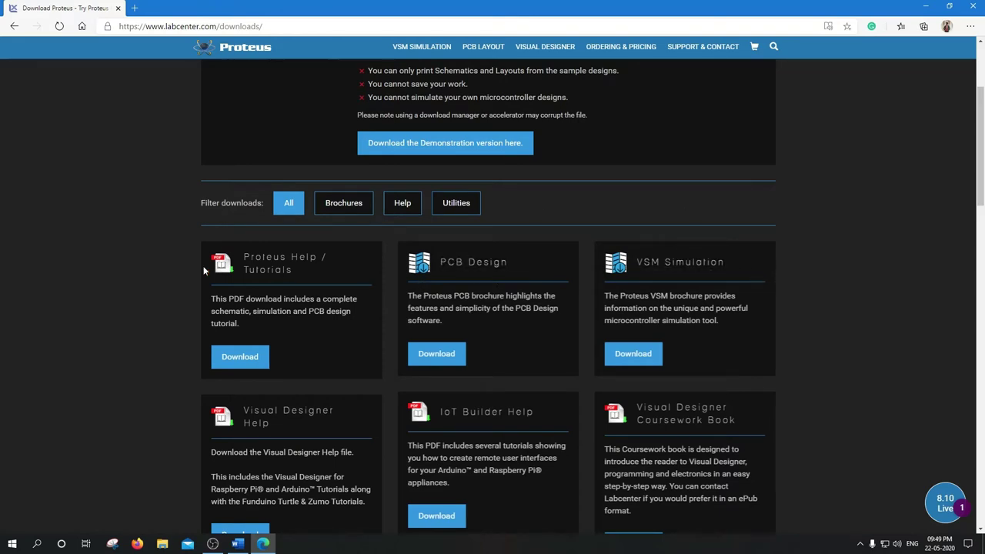
scroll(671, 173, up, 2)
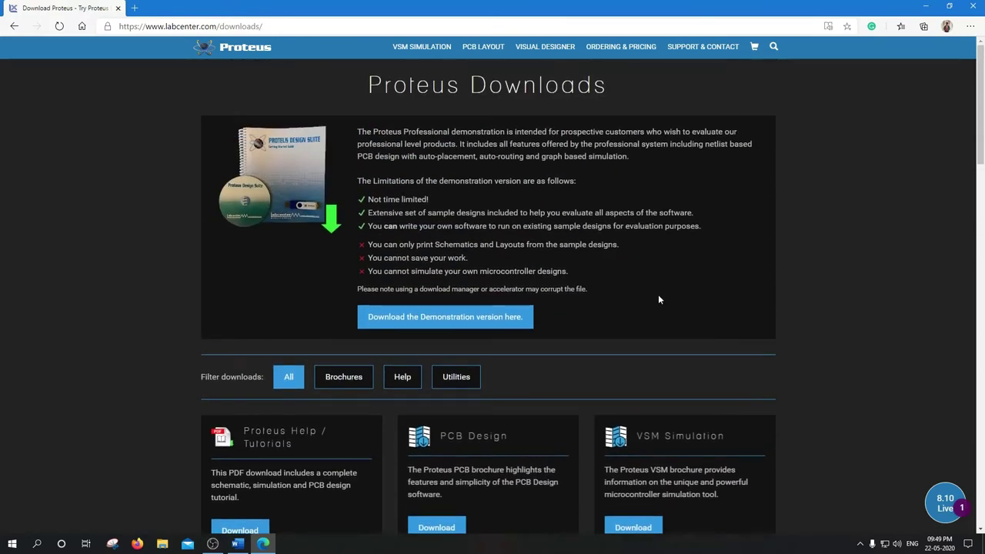
drag(642, 144, 652, 150)
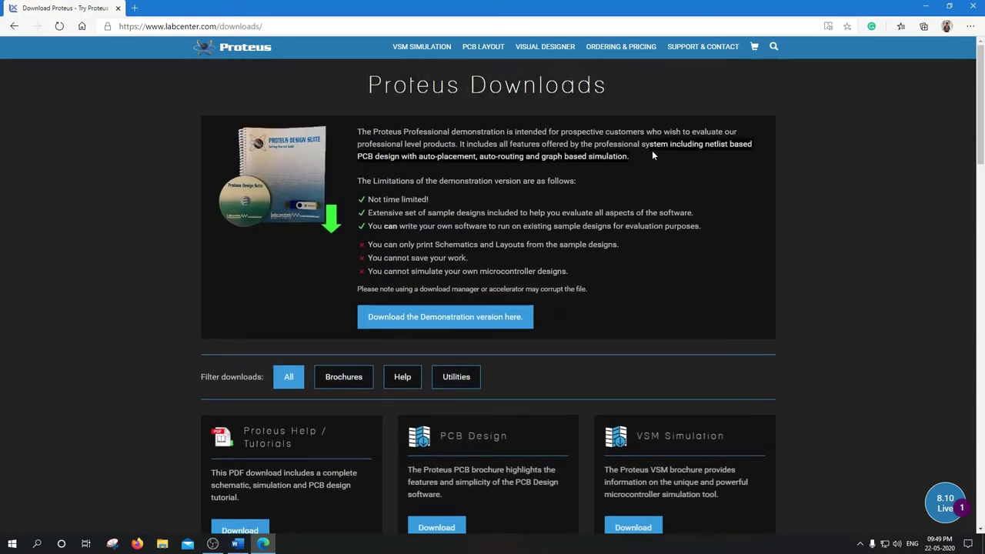
Open the Proteus Professional Demonstration download form and look over its contact and question fields
click(476, 322)
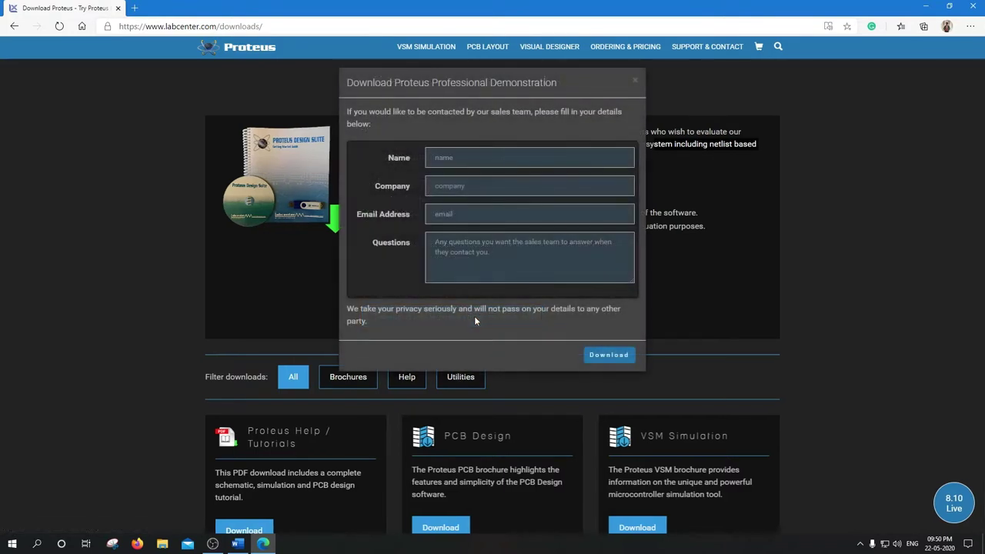
click(464, 156)
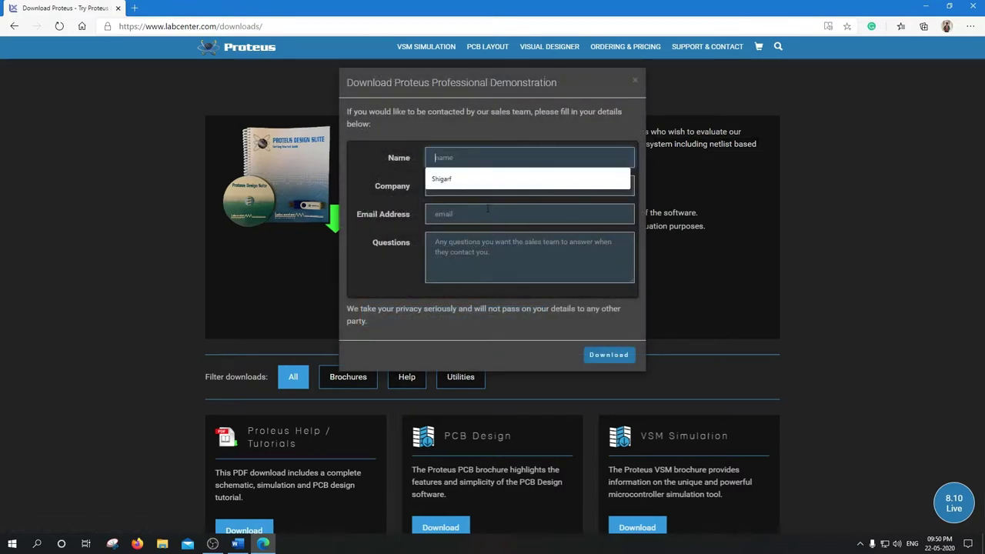
click(372, 245)
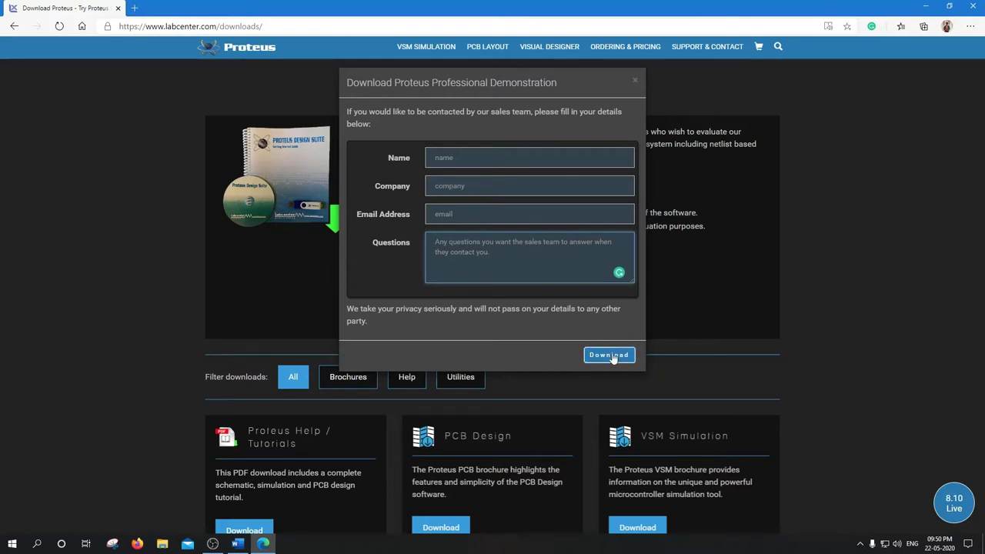
Remove the cancelled archive from the browser's download history and run the prodemo.exe installer
key(ctrl+j)
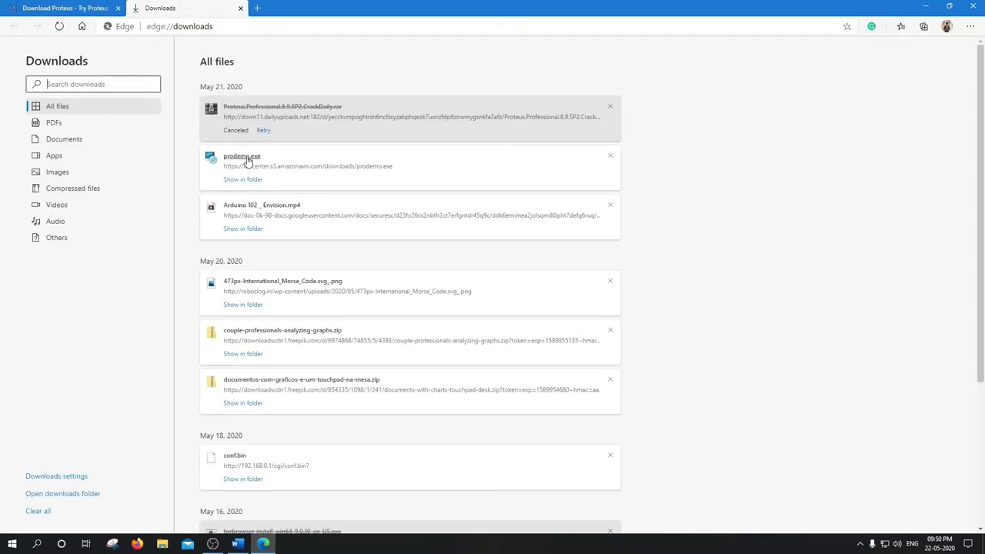
click(610, 106)
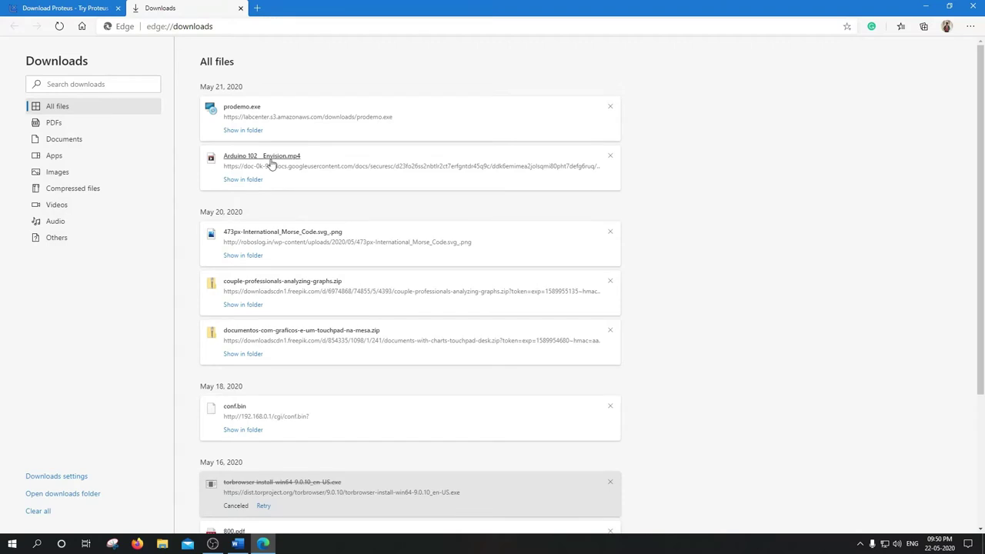
click(248, 112)
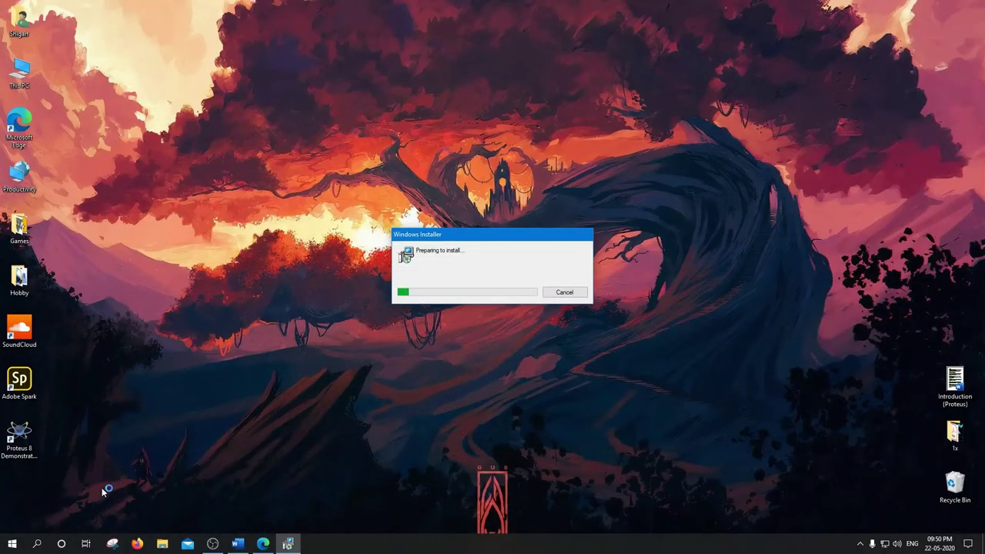
Refresh the desktop and launch Proteus 8 Demonstration
drag(95, 482, 2, 411)
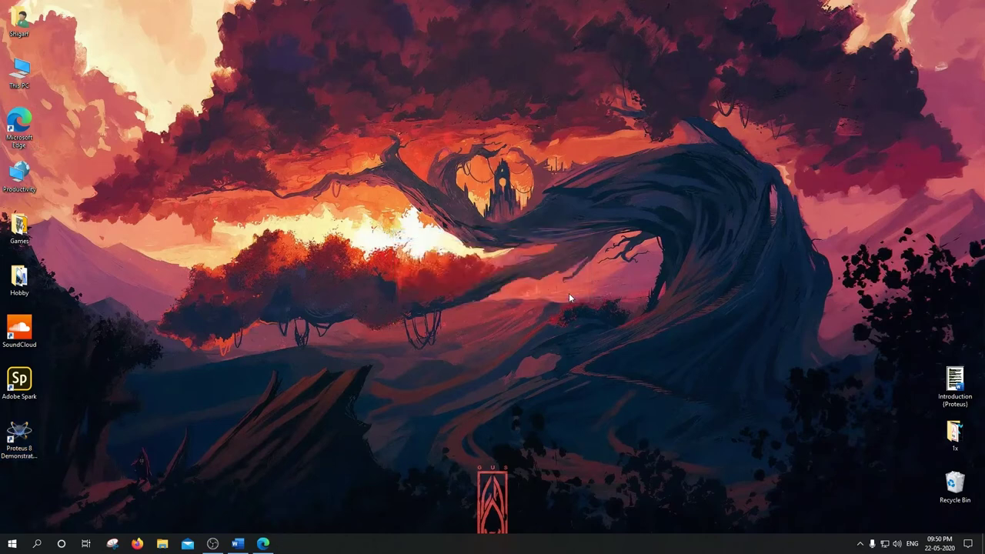
right_click(333, 323)
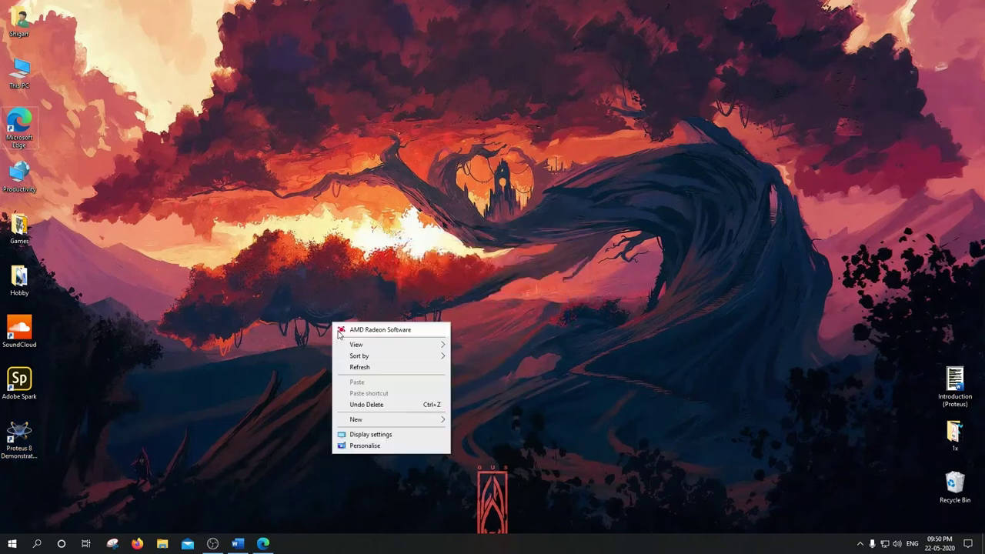
click(348, 366)
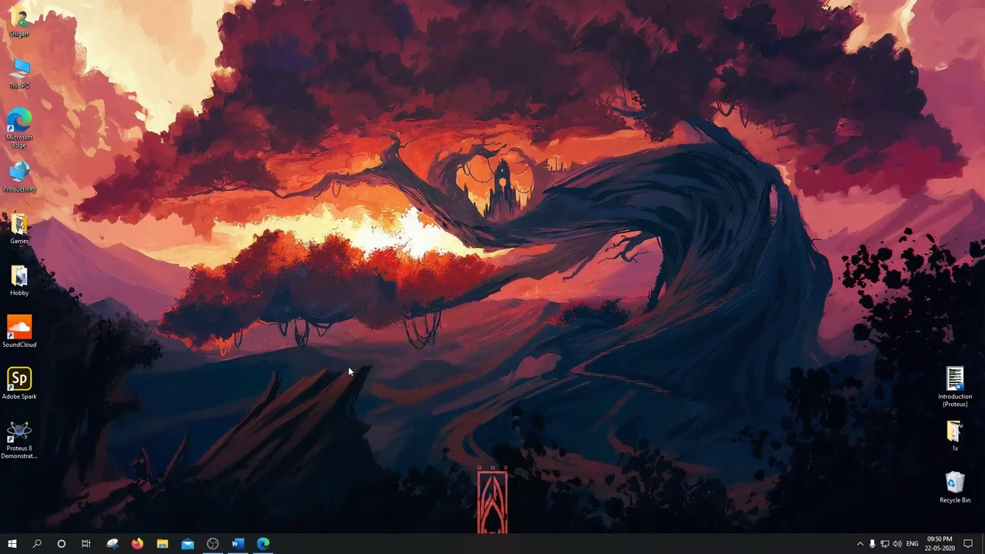
double_click(21, 435)
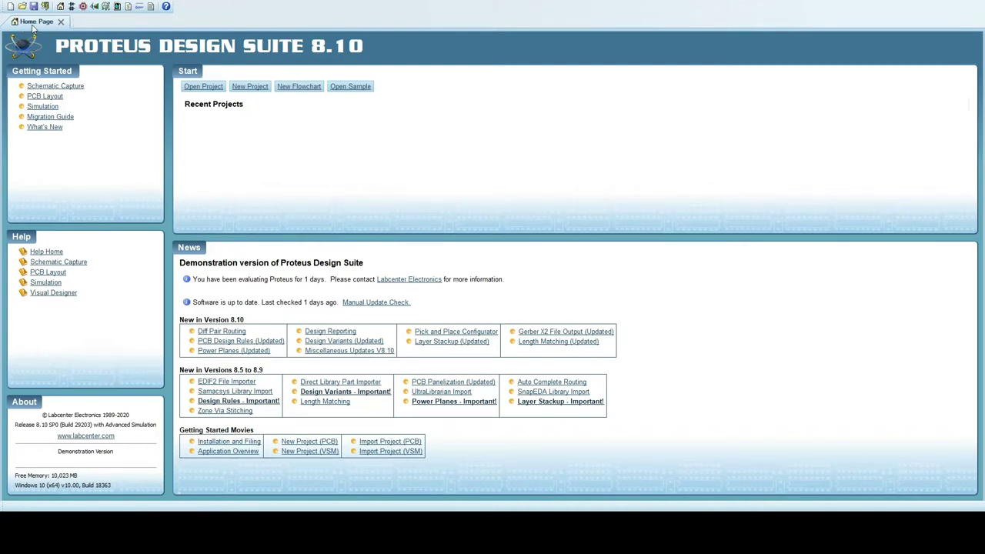
Open the PCB Layout, Bill of Materials and Gerber Viewer modules to view each workspace
click(83, 6)
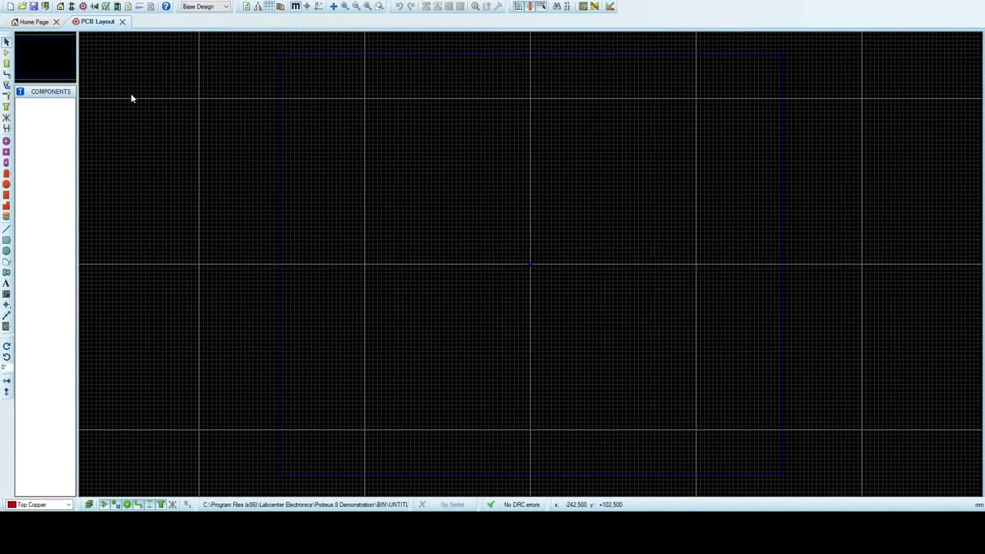
click(35, 23)
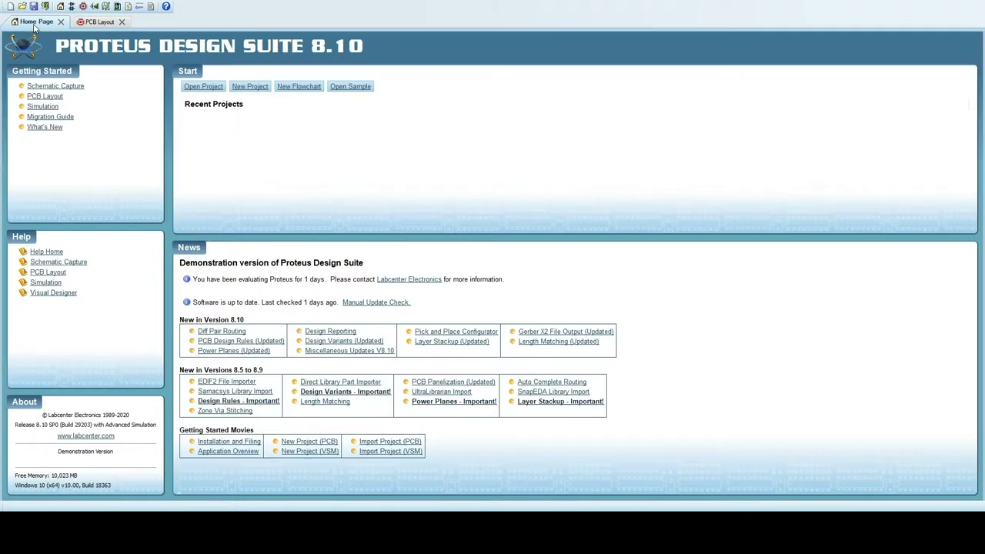
click(89, 25)
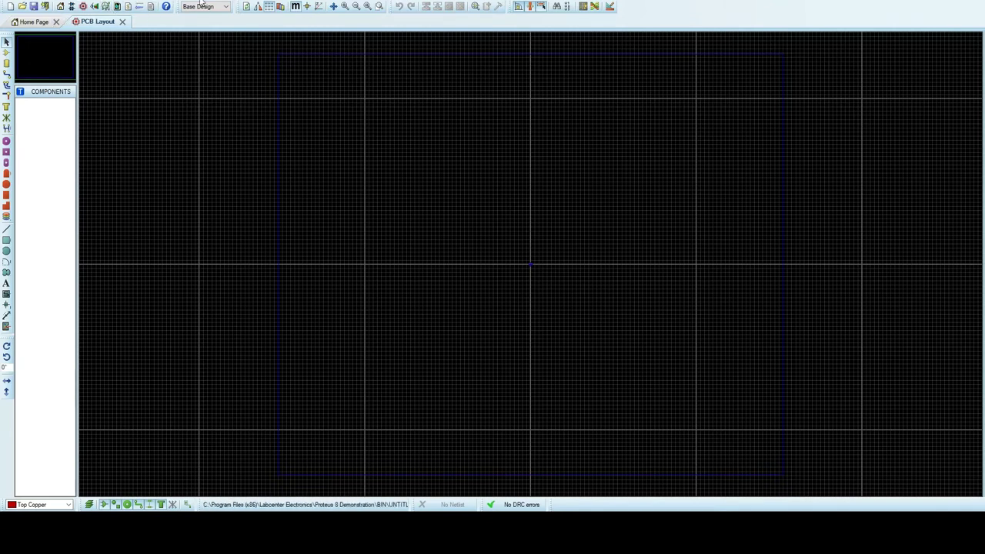
click(128, 7)
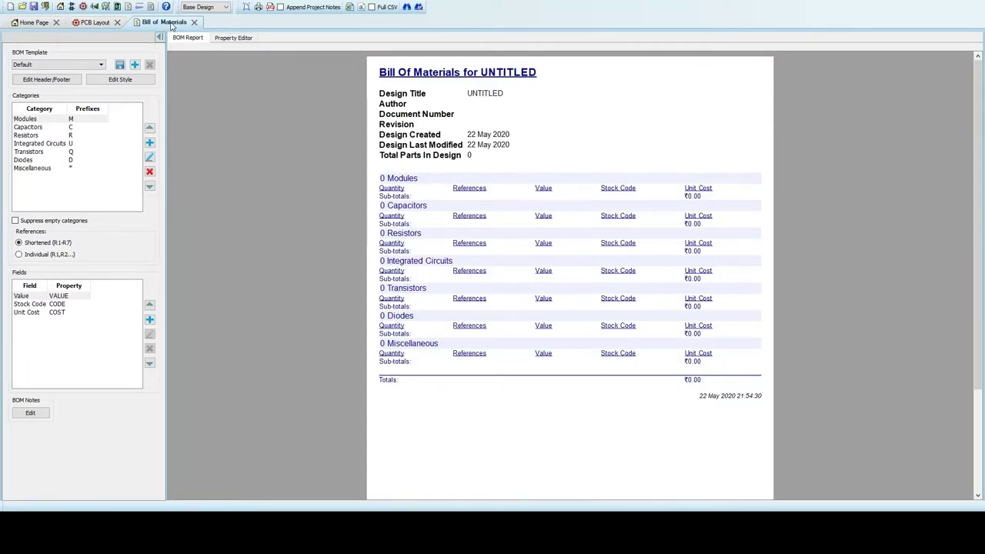
click(107, 7)
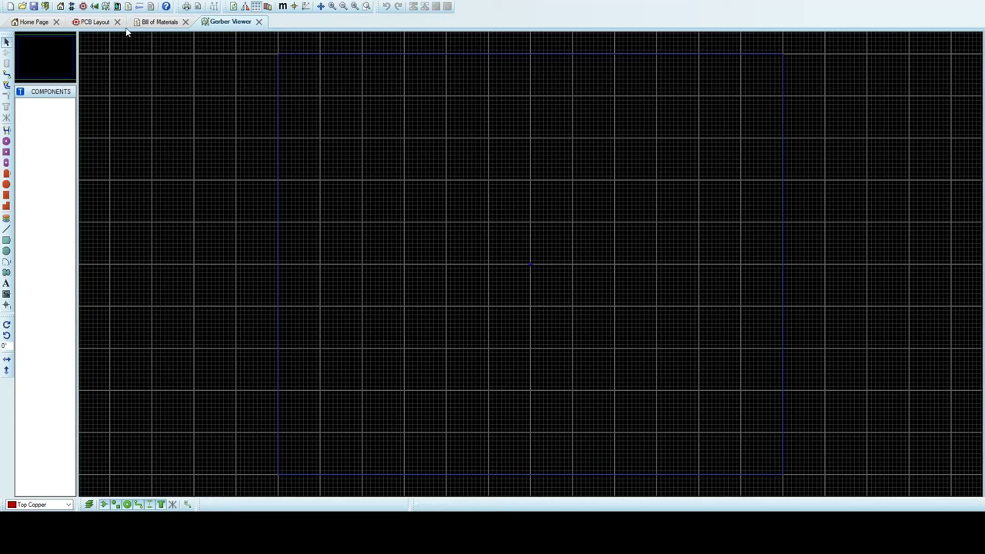
click(89, 24)
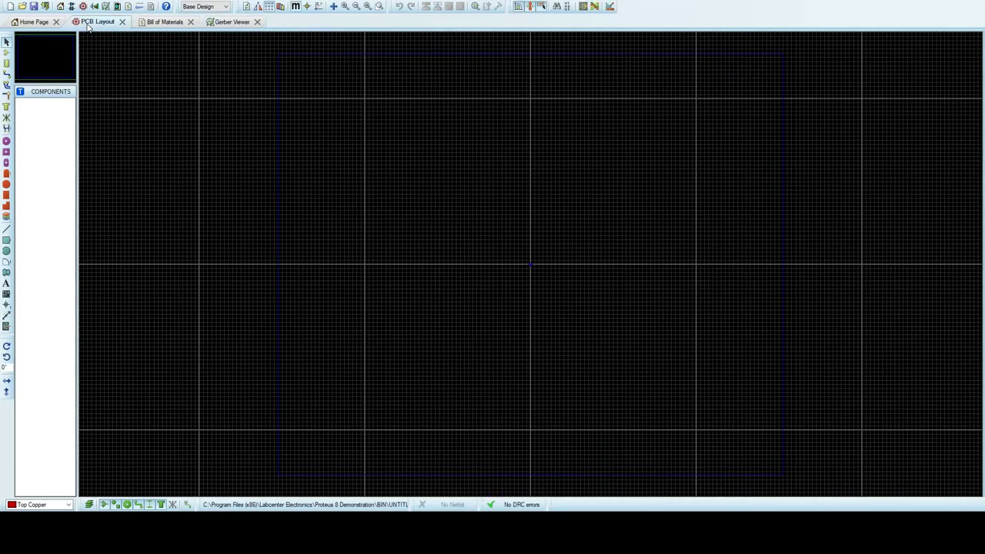
Close the PCB Layout, Bill of Materials and Gerber Viewer modules, leaving only the Home Page open
click(122, 24)
click(124, 22)
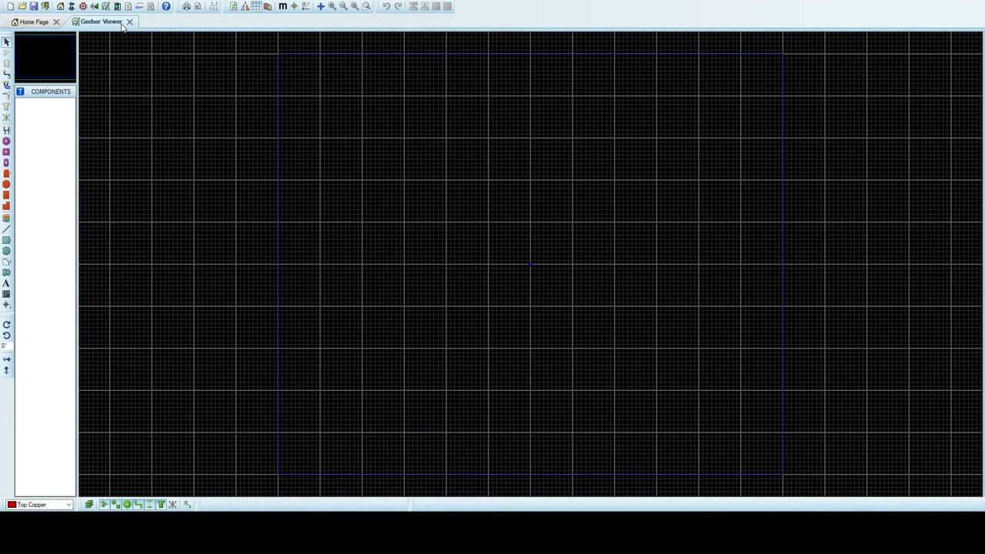
click(130, 22)
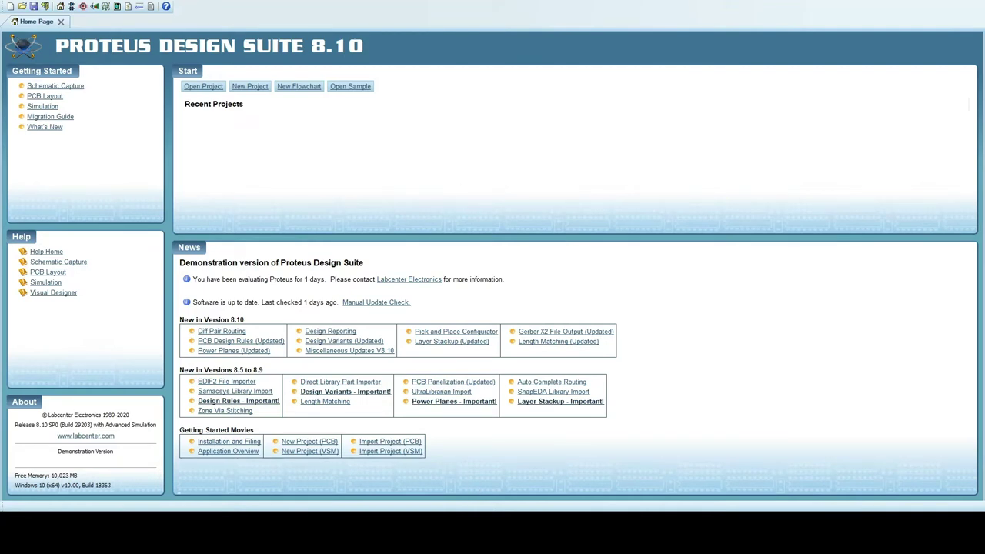
Start a new project from the Proteus home page
click(247, 89)
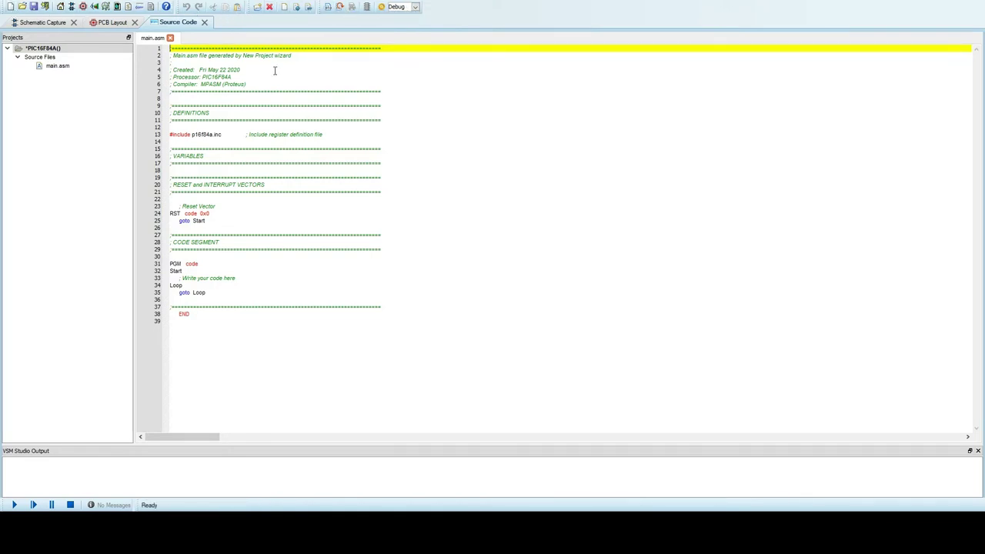
Examine the new project's PCB layout, the PIC16F84A component in the schematic and the generated main.asm source code
click(113, 22)
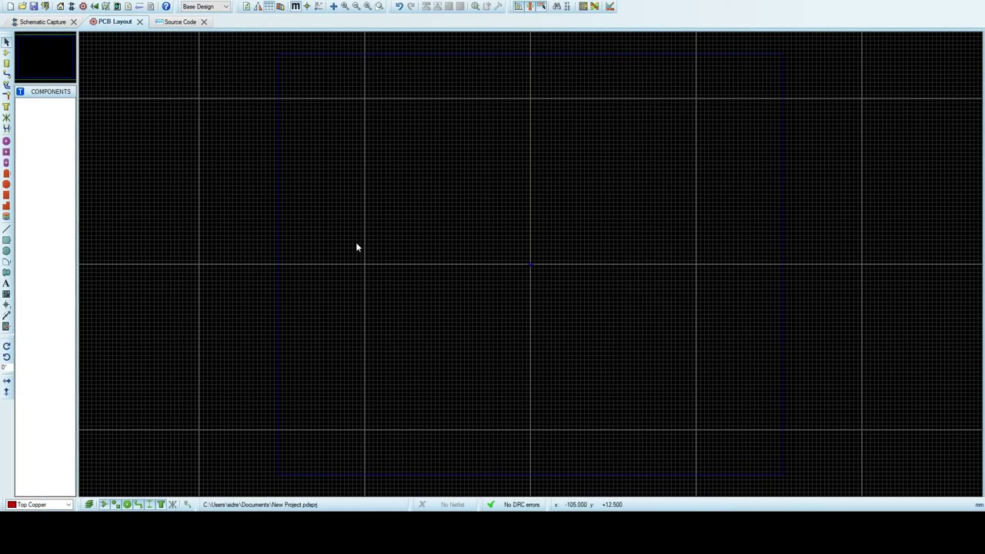
click(44, 23)
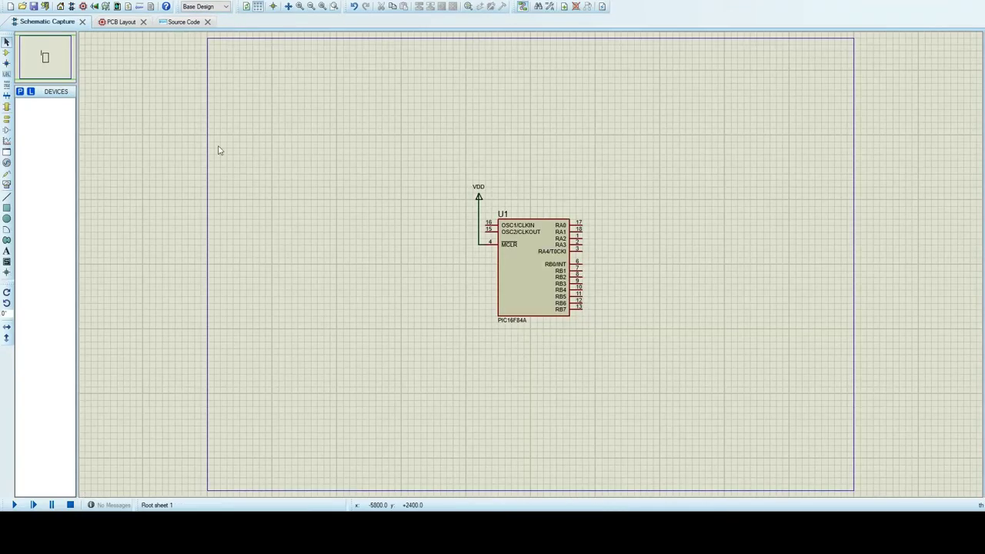
click(529, 273)
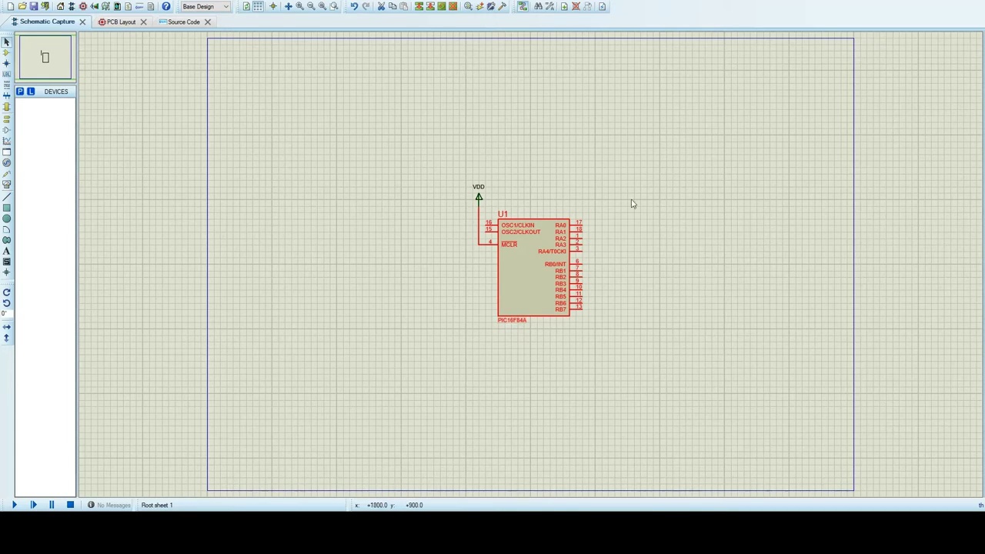
click(539, 236)
click(255, 165)
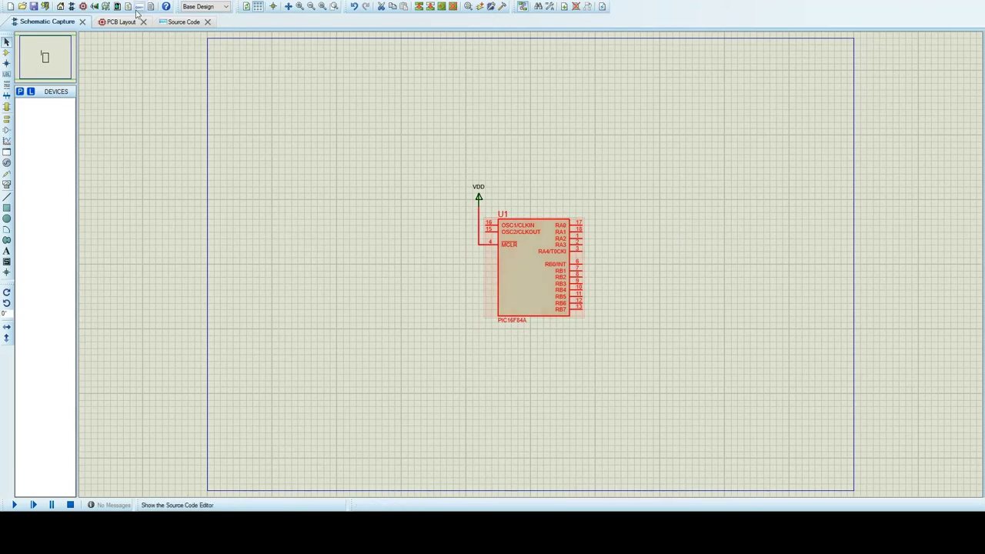
click(167, 24)
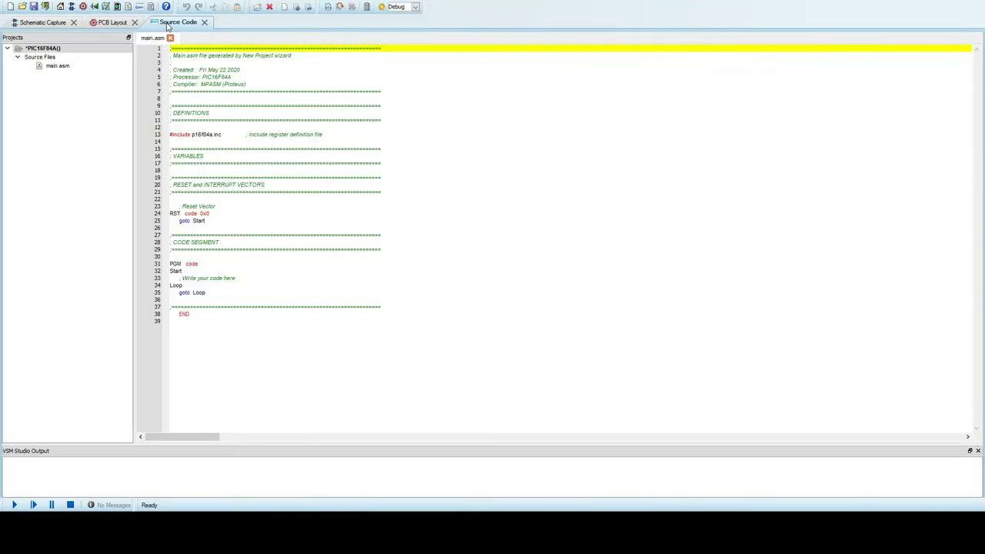
click(231, 321)
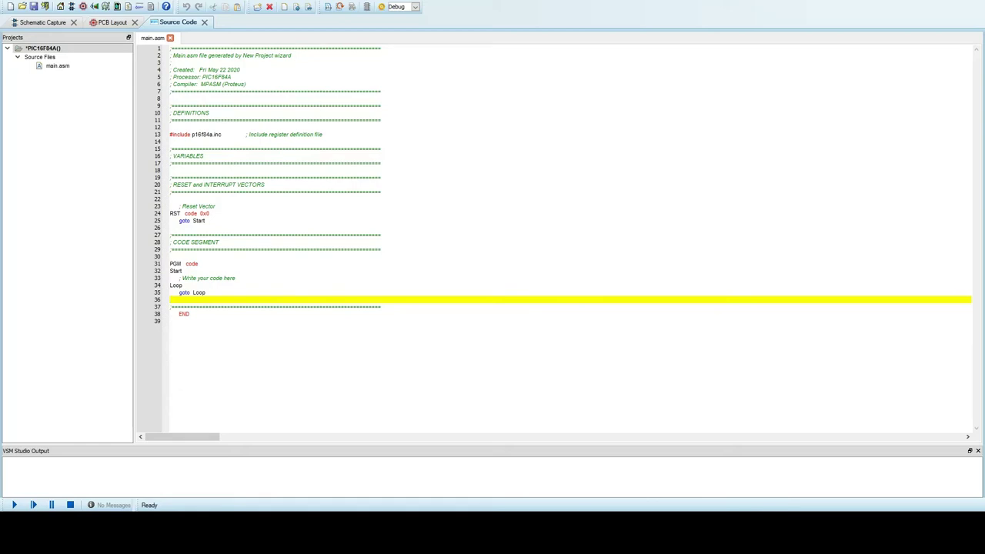
Reorder the open modules so that PCB Layout comes before Schematic Capture
click(43, 21)
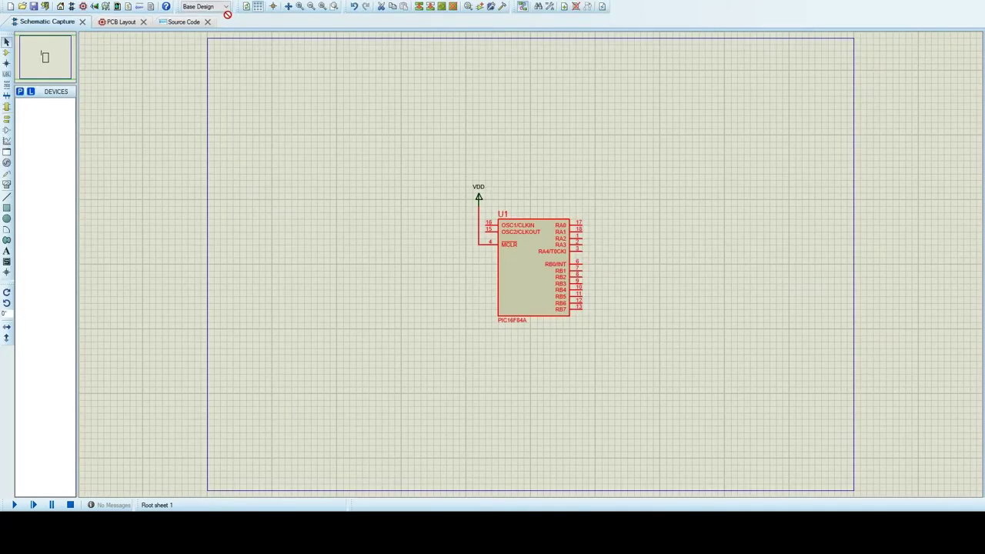
drag(225, 14, 235, 24)
drag(172, 22, 108, 22)
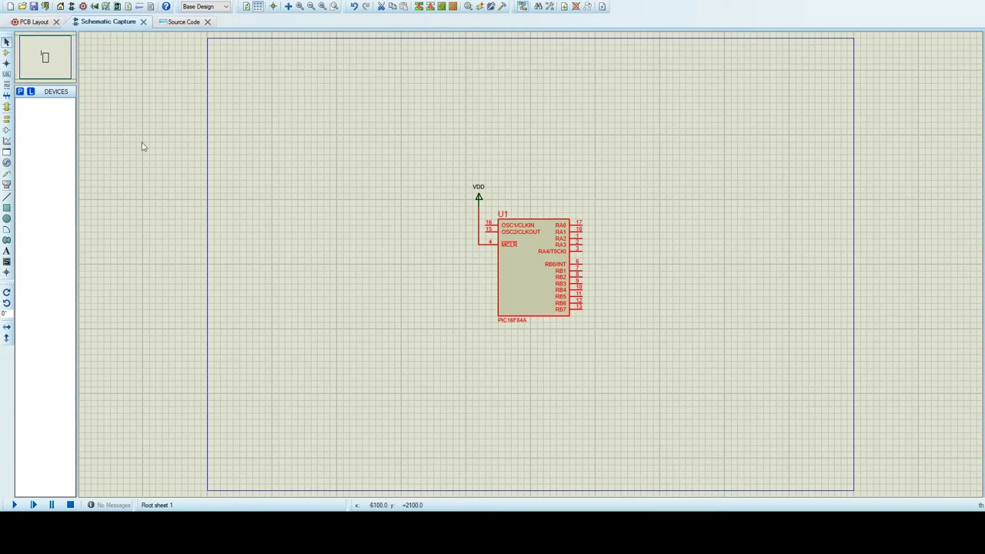
View the source code and schematic once more, and close the Source Code and Schematic Capture modules
click(185, 25)
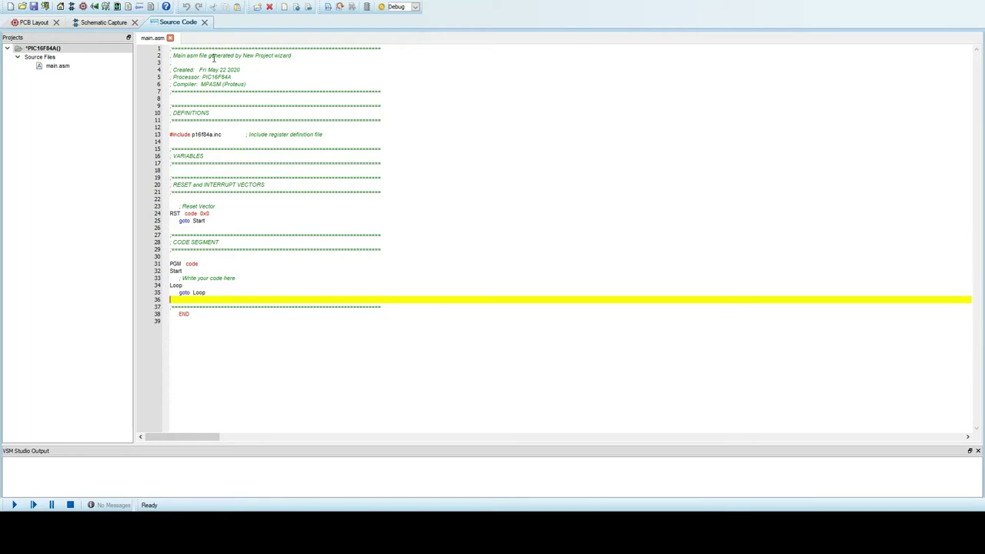
click(107, 22)
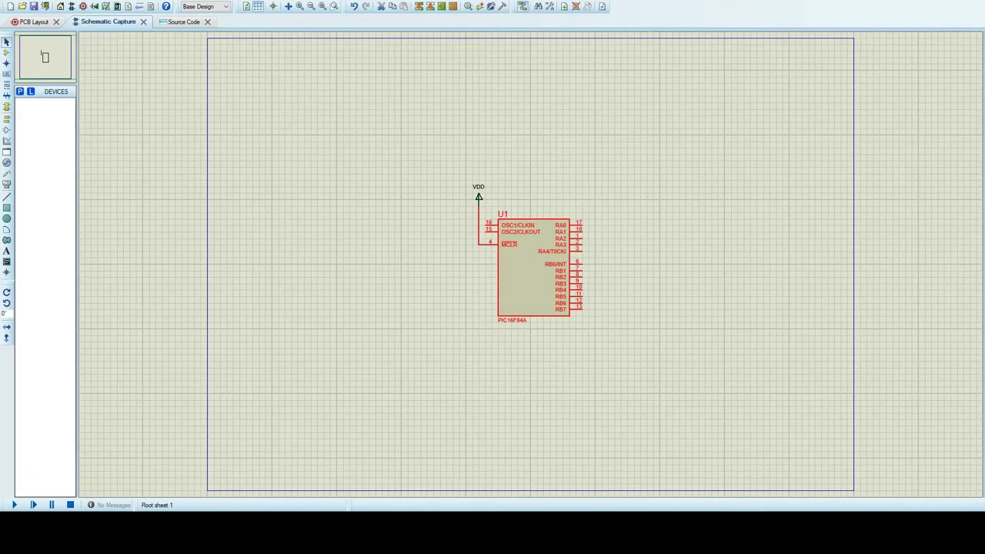
click(207, 22)
click(144, 22)
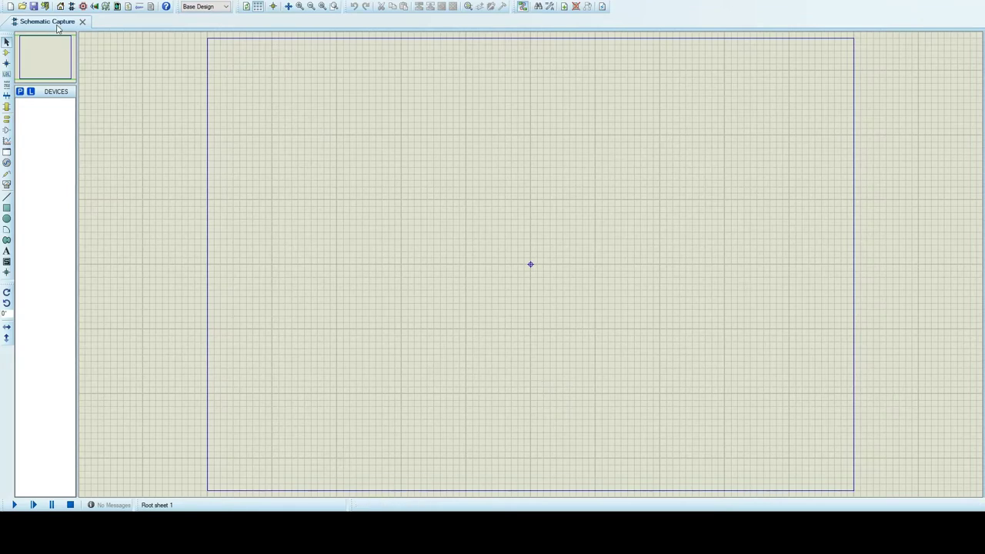
Examine the empty schematic sheet at different zoom levels and positions, recentring it on the origin through the overview
key(F7)
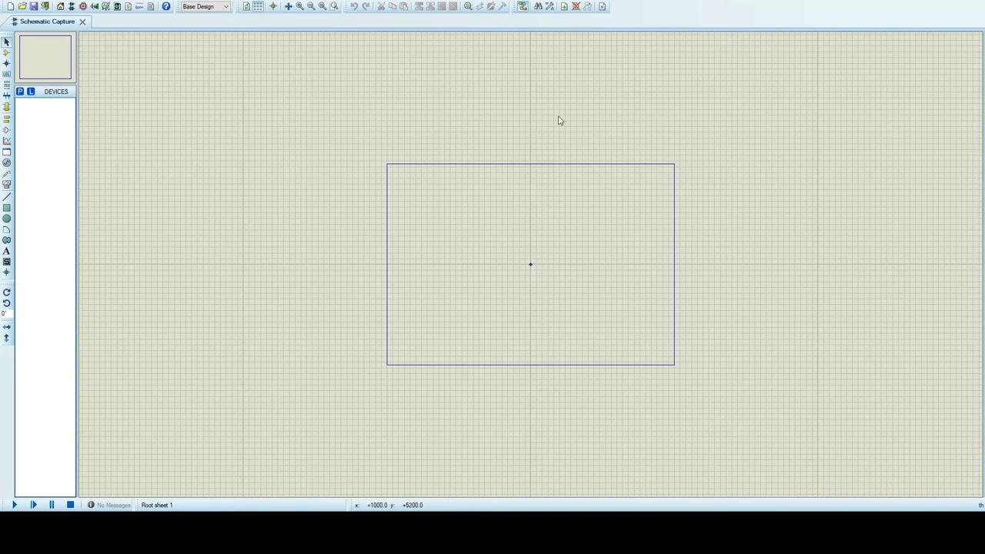
key(F6)
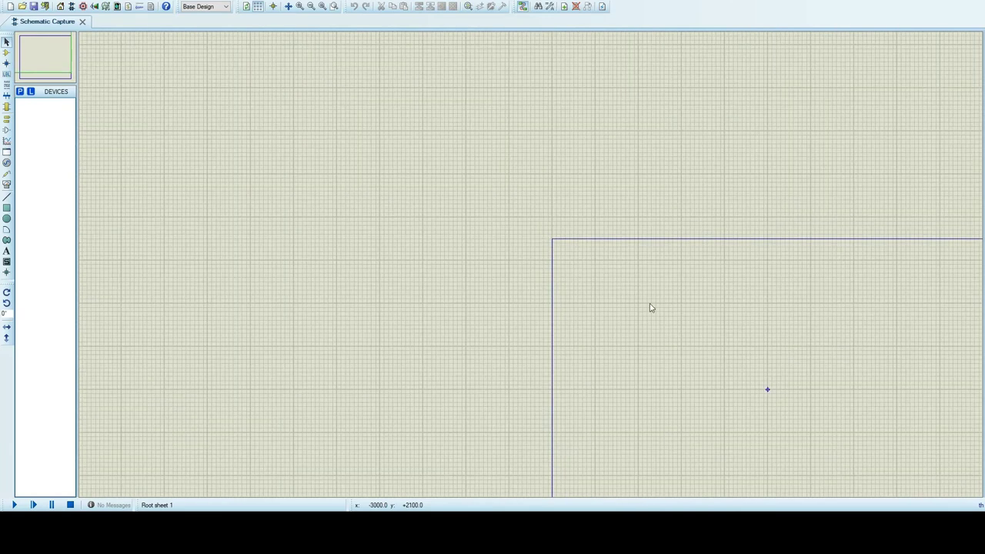
drag(736, 348, 620, 299)
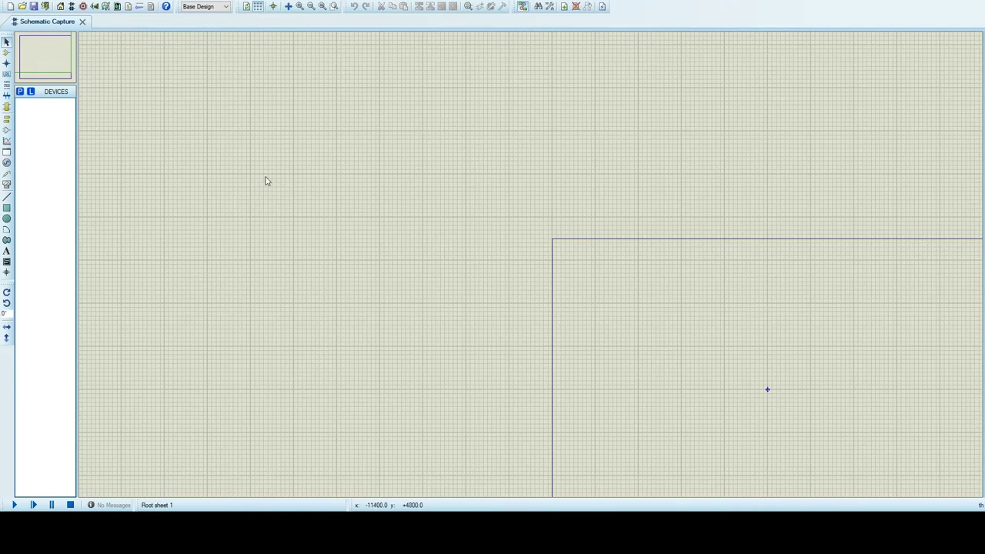
click(6, 43)
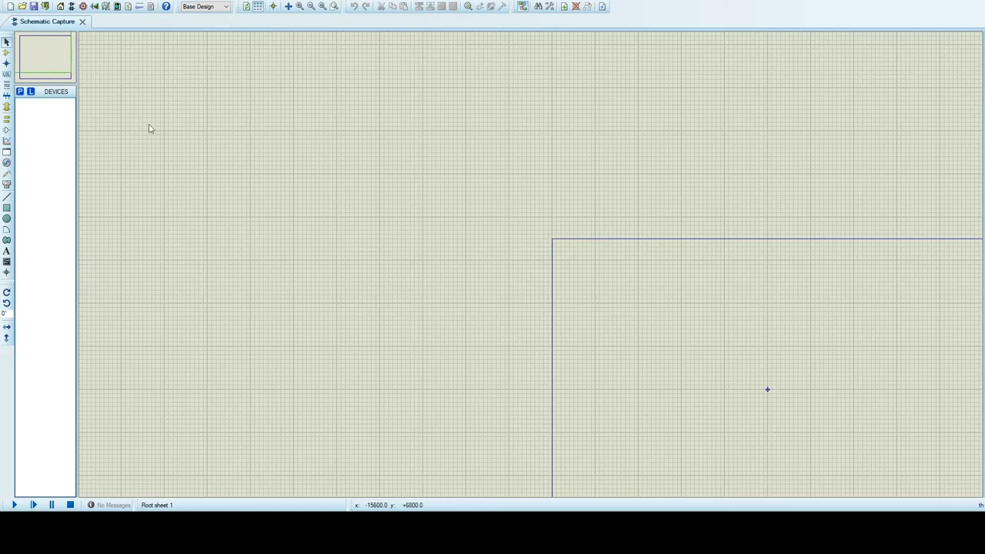
scroll(724, 236, up, 1)
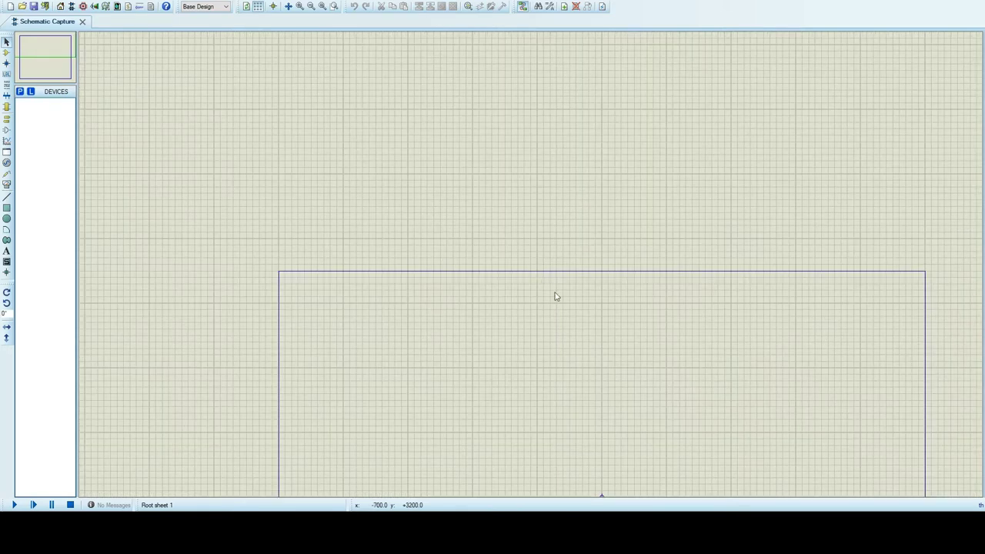
scroll(554, 295, up, 1)
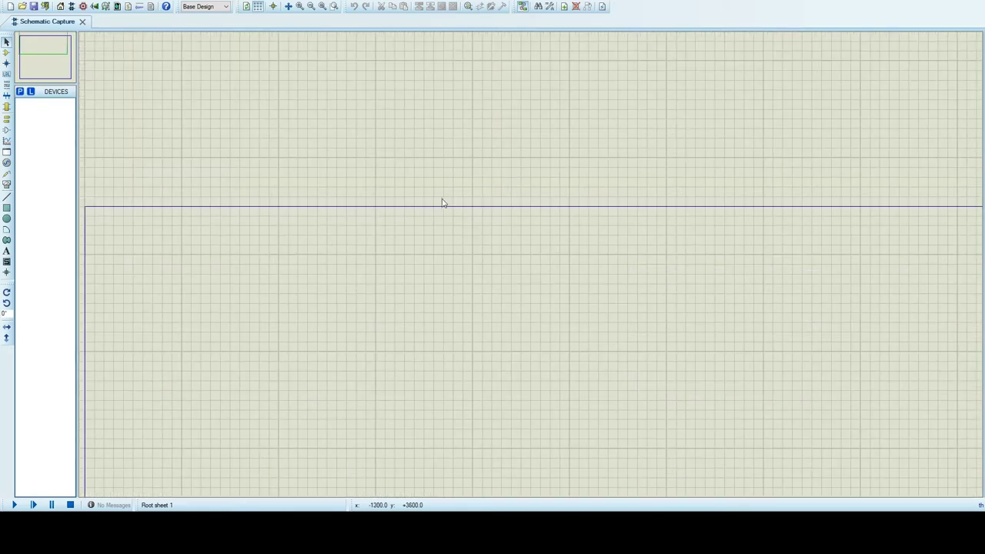
click(44, 47)
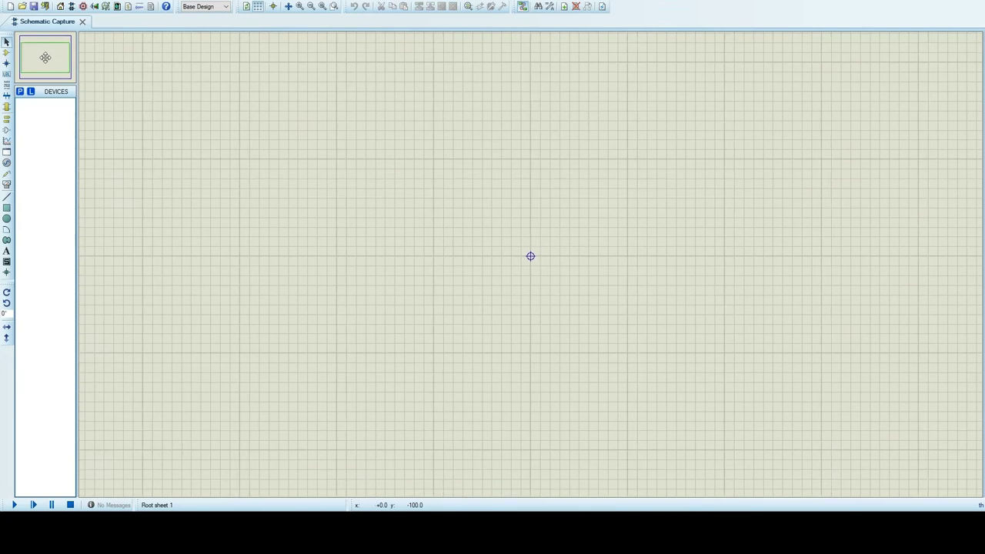
click(46, 60)
key(F7)
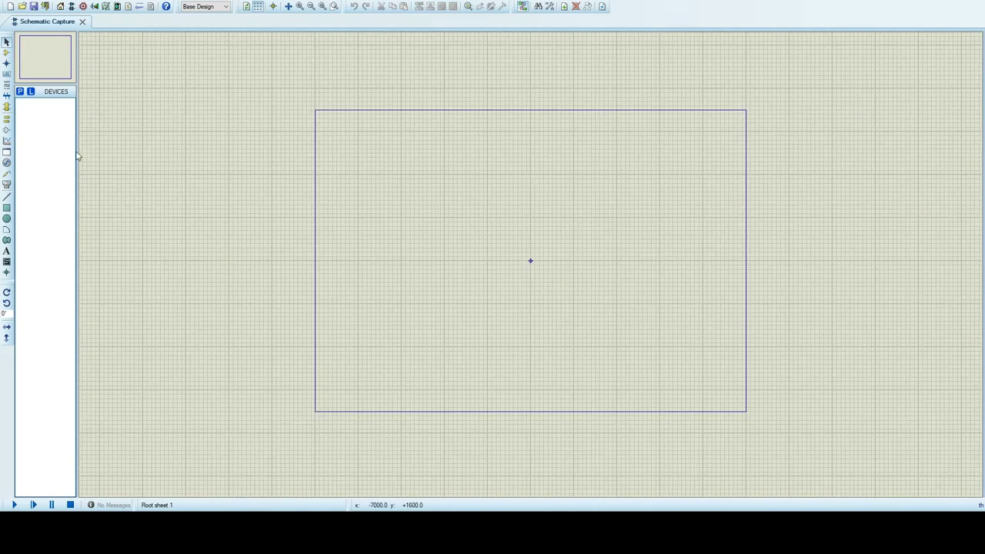
View the device libraries, and close them to return to the schematic
click(31, 93)
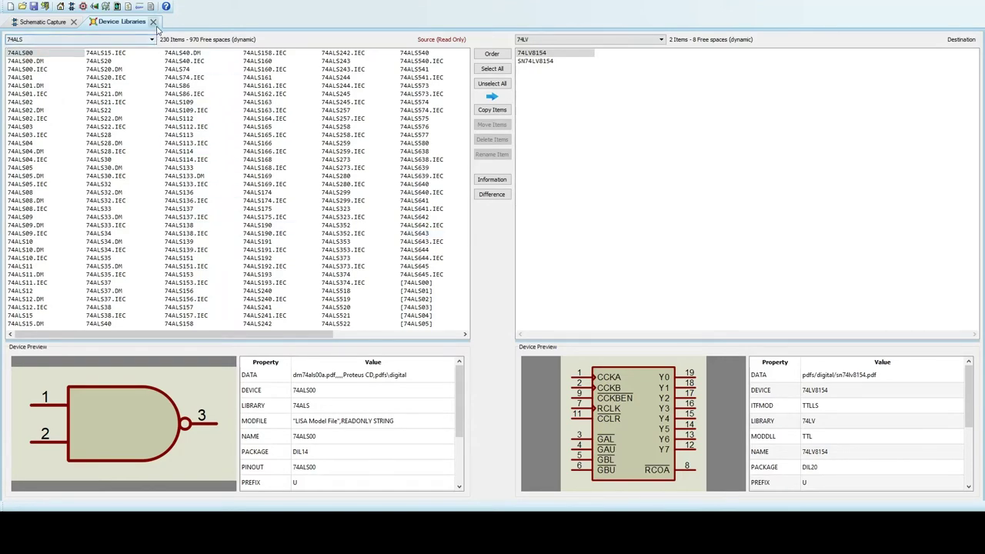
click(153, 22)
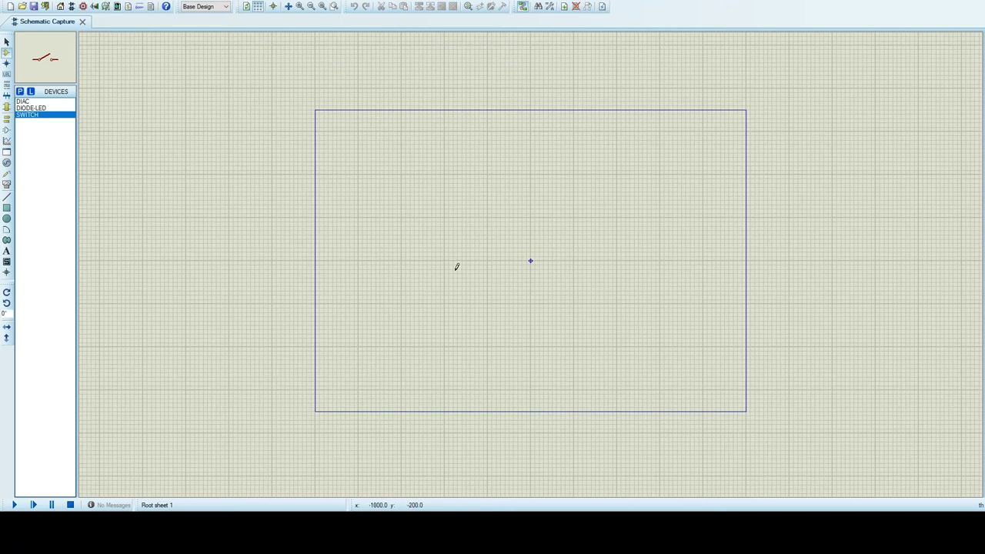
Place a DIODE-LED on the schematic, slightly left of and above the sheet origin
click(23, 103)
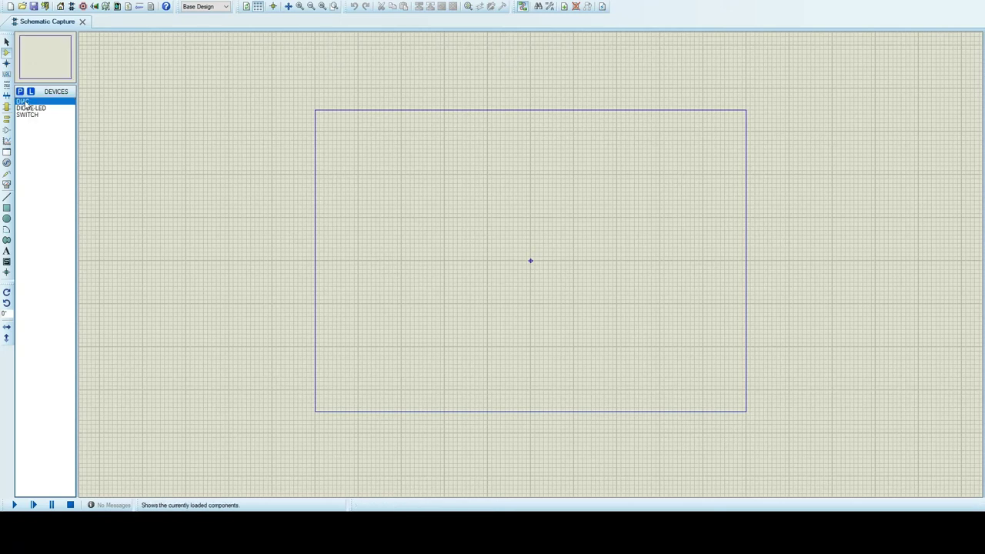
click(35, 109)
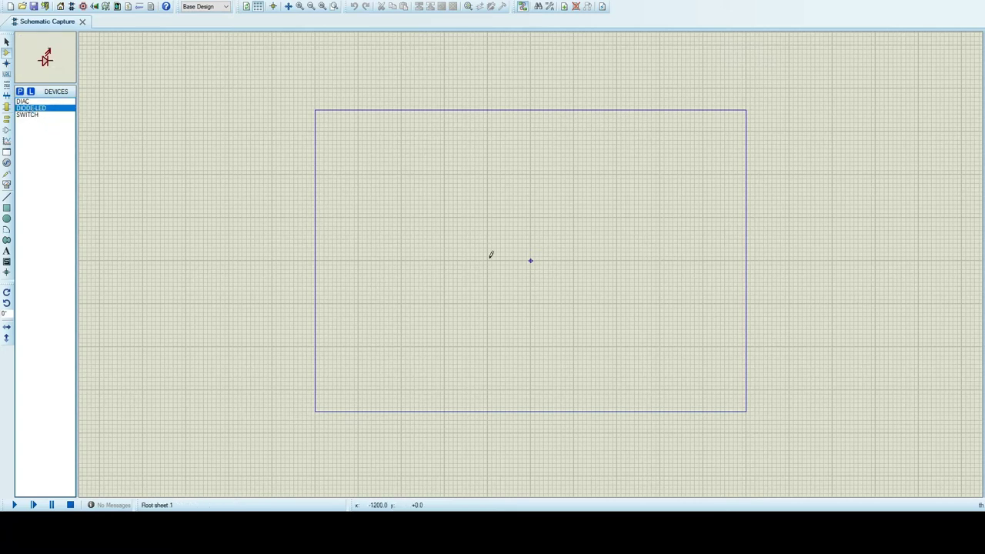
scroll(533, 281, up, 1)
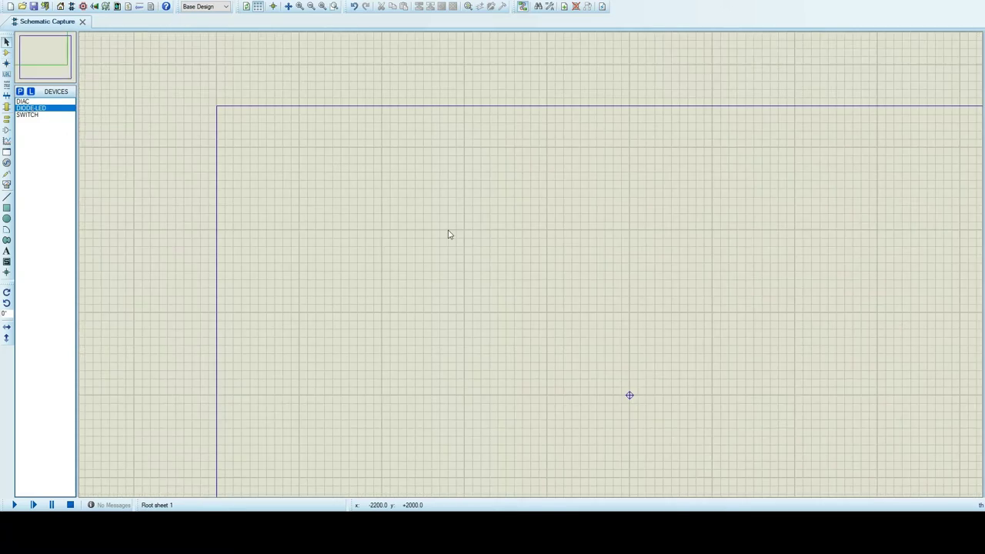
click(38, 110)
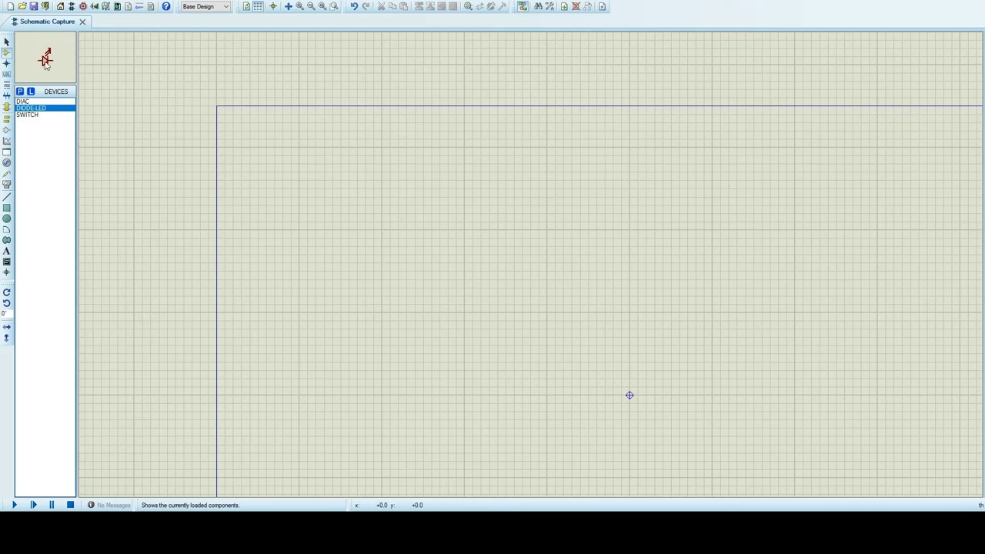
click(510, 219)
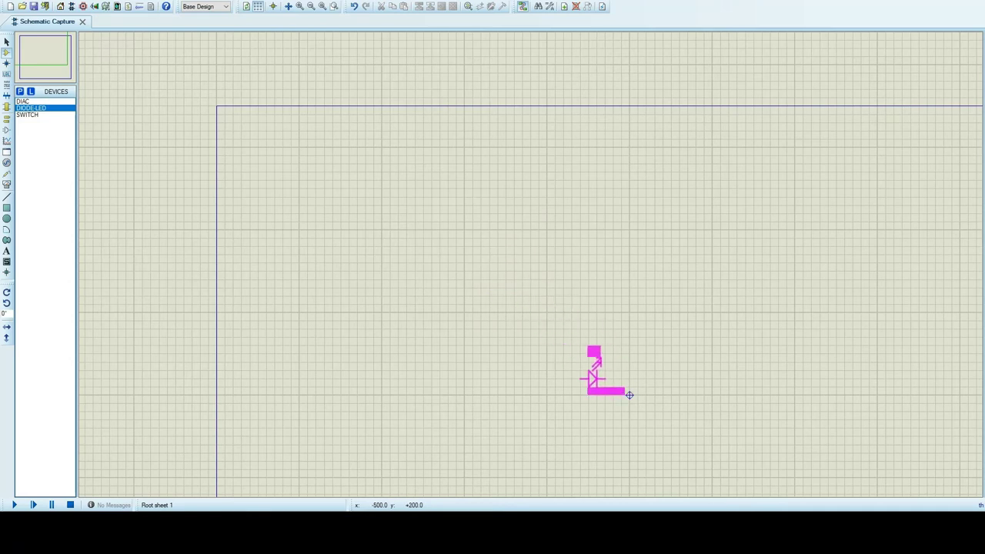
click(576, 378)
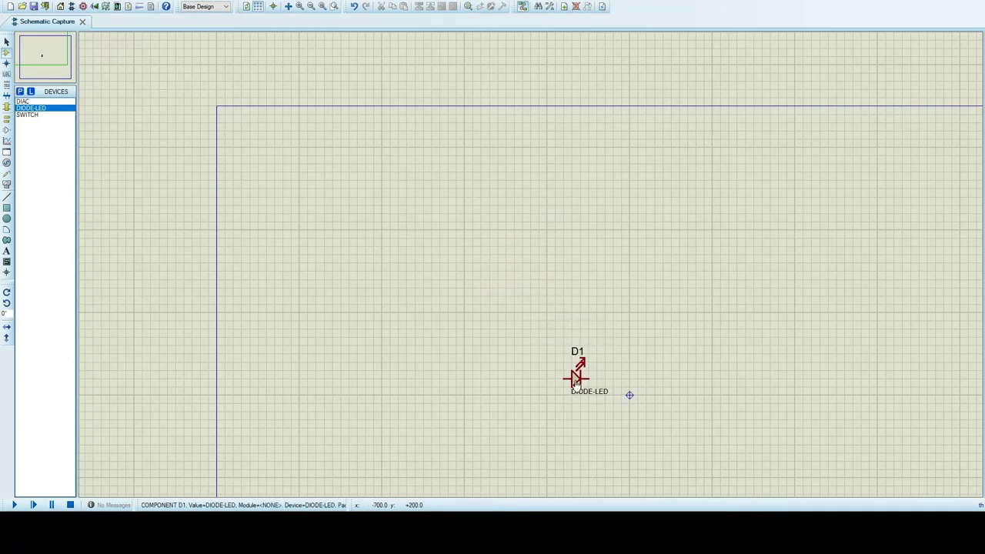
Place a second DIODE-LED on the other side of the origin, level with D1
scroll(576, 383, down, 1)
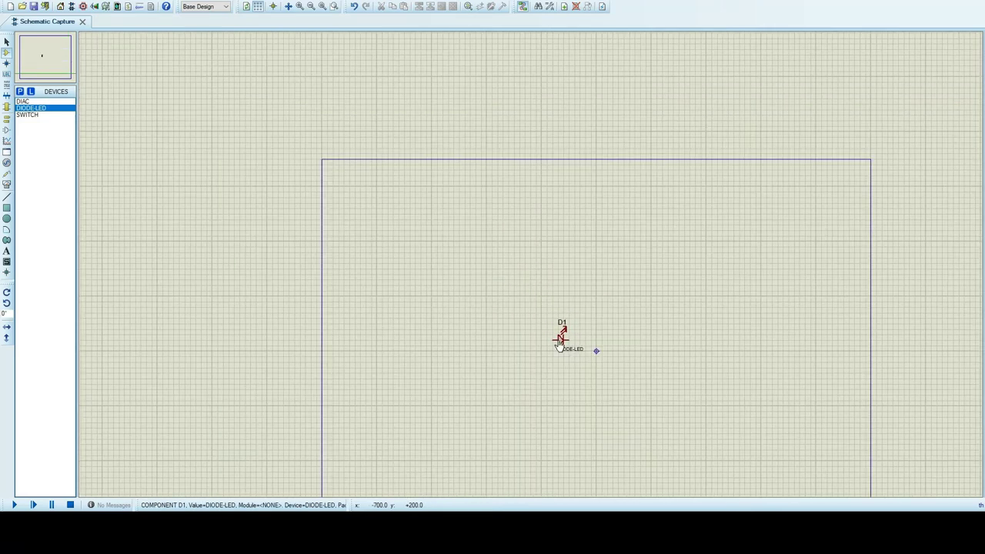
scroll(563, 341, up, 1)
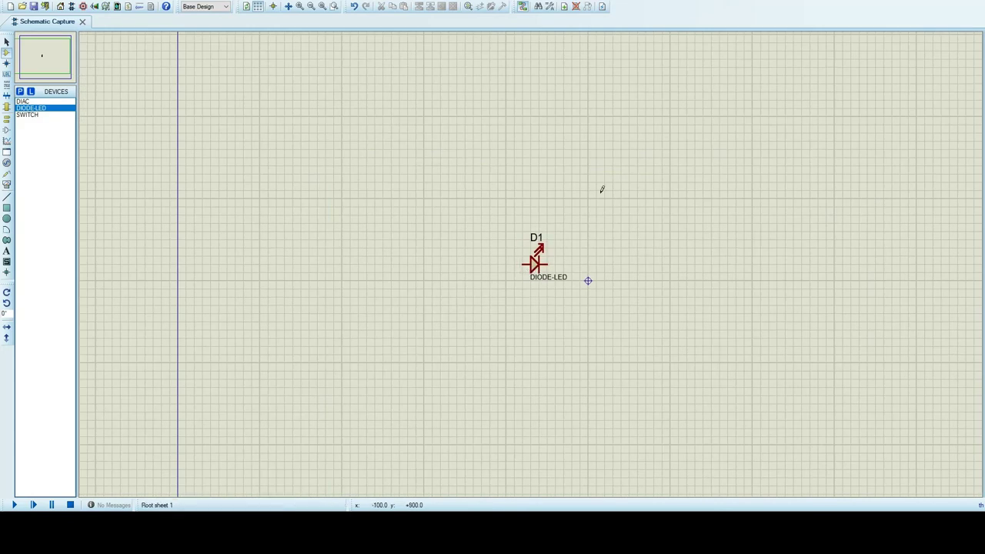
scroll(559, 244, down, 1)
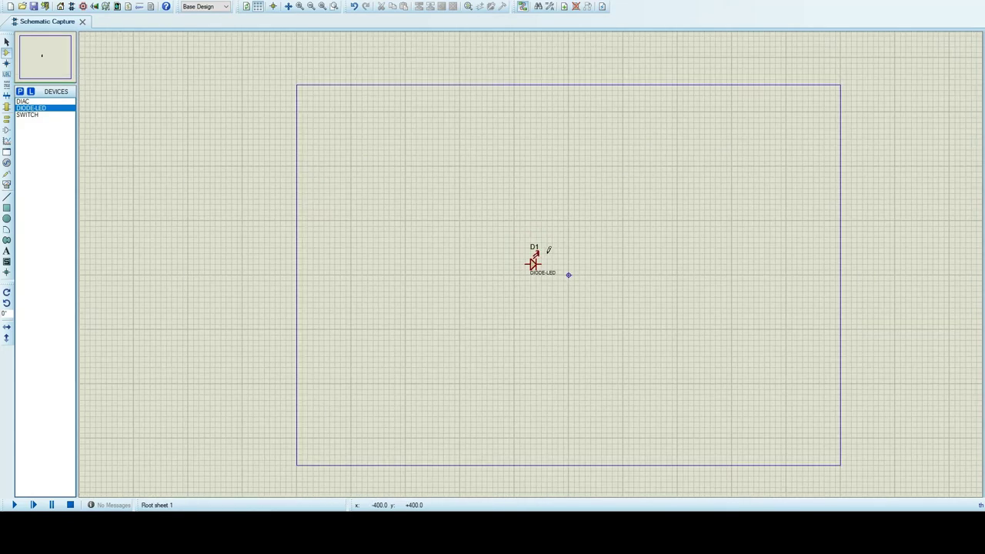
scroll(565, 284, up, 1)
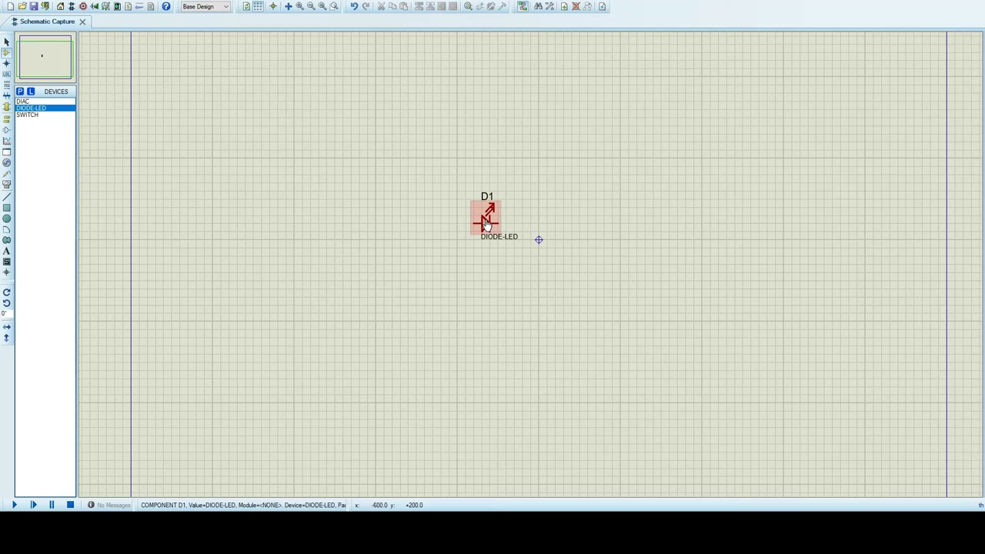
scroll(486, 223, up, 1)
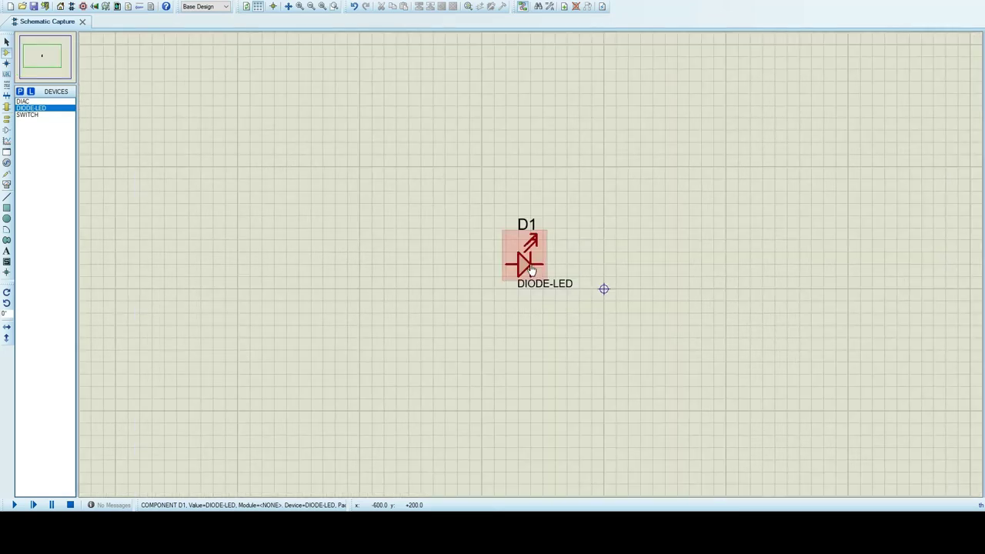
scroll(530, 269, down, 1)
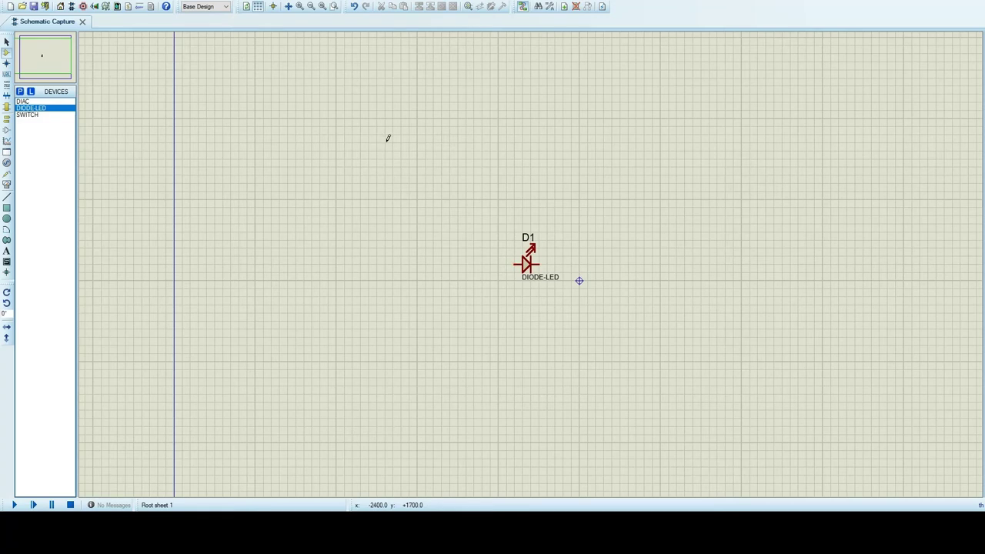
click(543, 163)
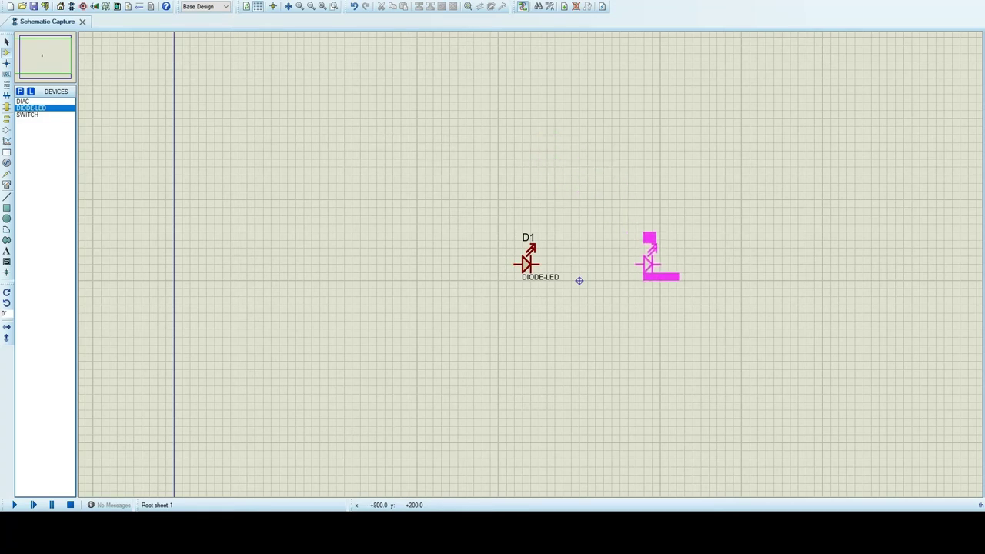
click(649, 264)
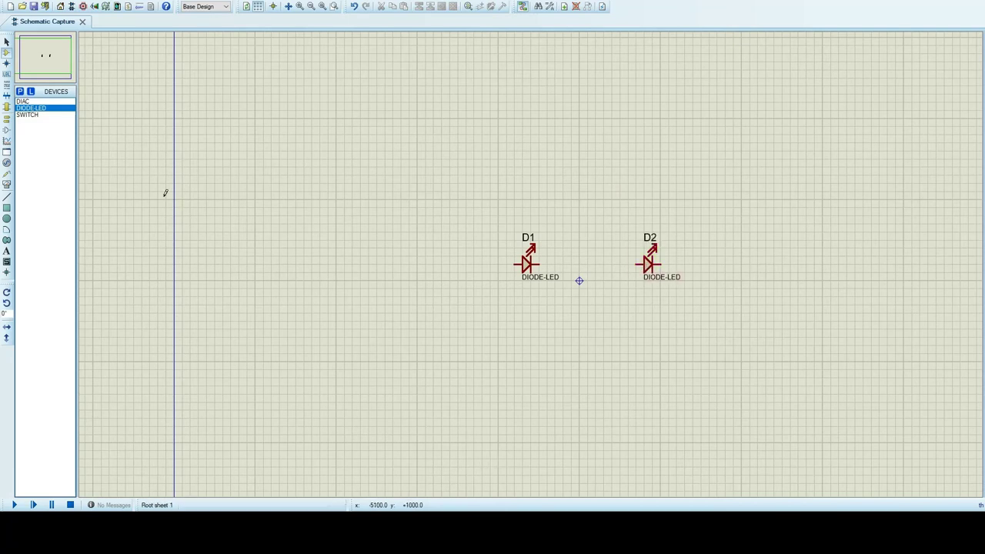
Place a SWITCH midway between the two LEDs, in line with them
click(27, 115)
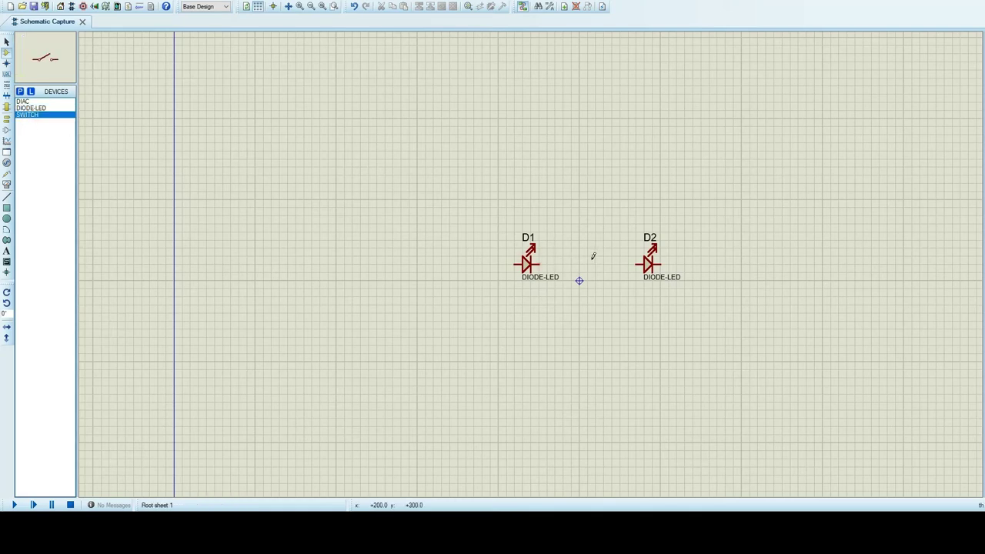
click(593, 258)
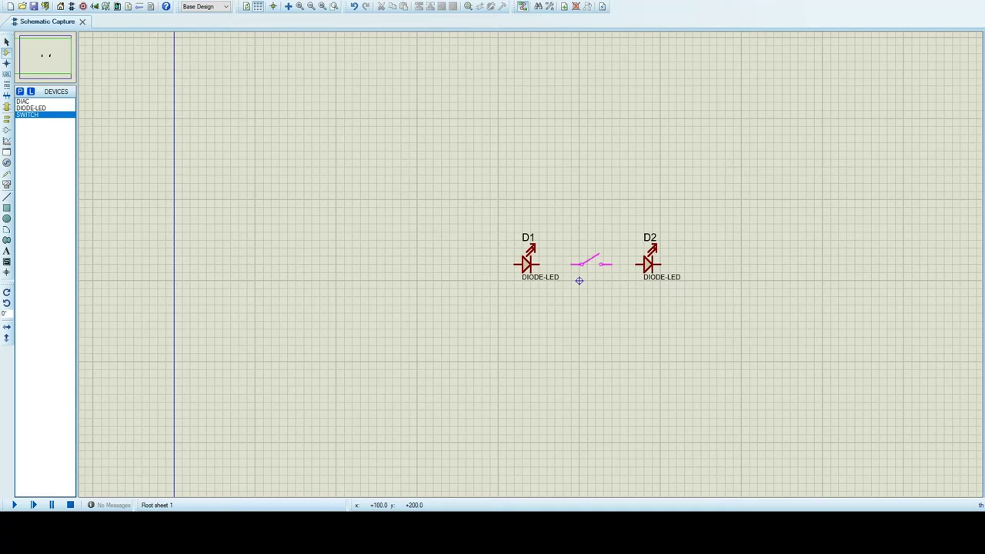
click(591, 262)
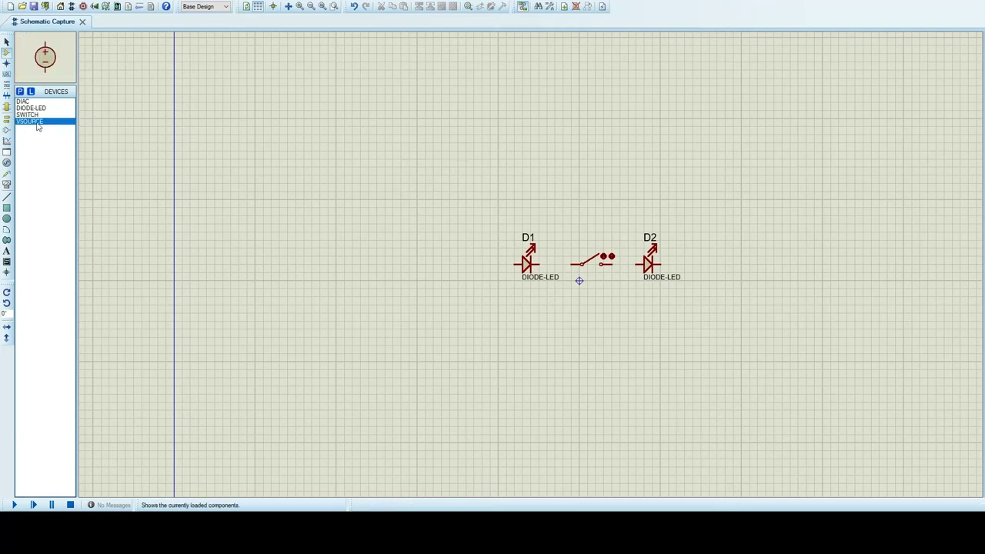
Place a VSOURCE voltage source to the left of D1, level with the other components
click(432, 259)
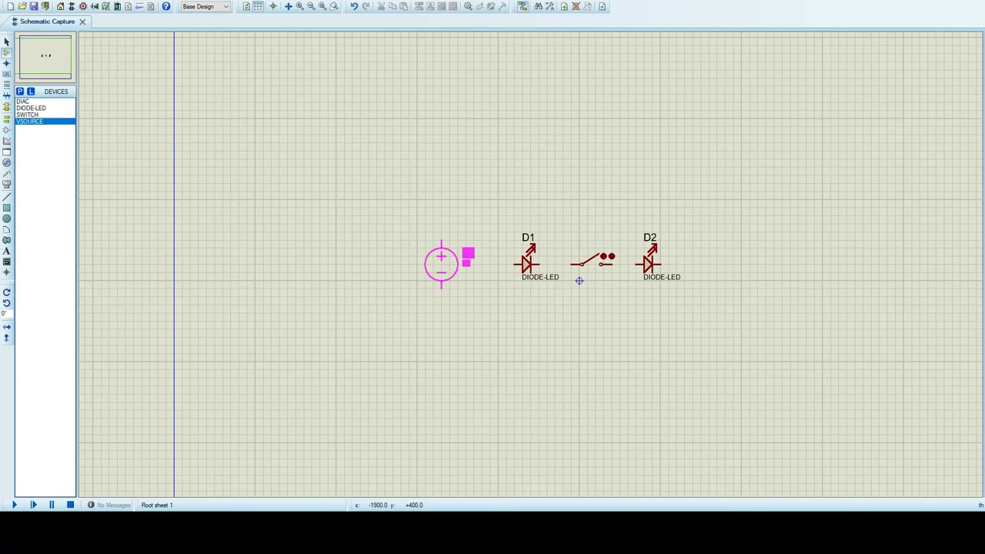
click(441, 264)
scroll(605, 311, down, 1)
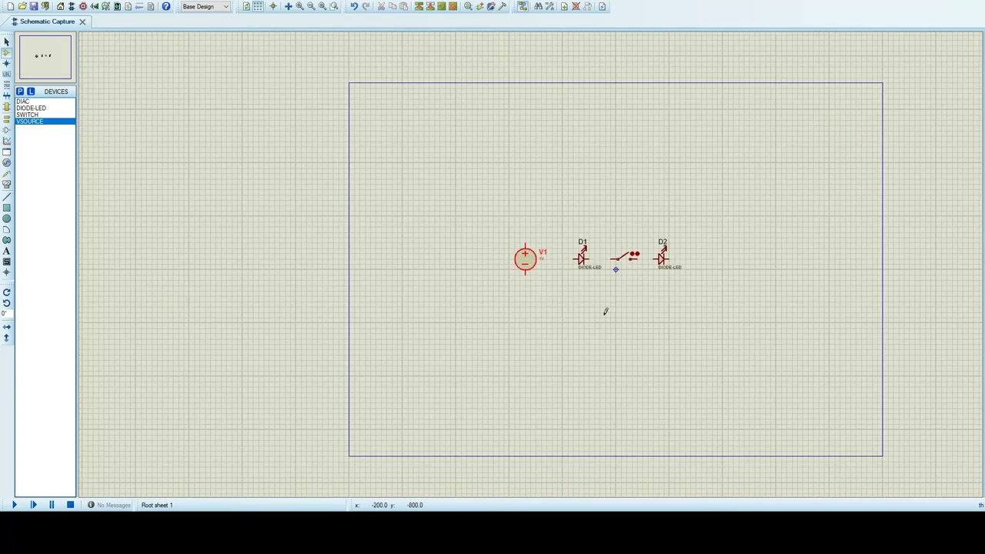
Rotate voltage source V1 in 90-degree steps until it lies horizontally with its positive terminal facing D1
scroll(533, 264, up, 1)
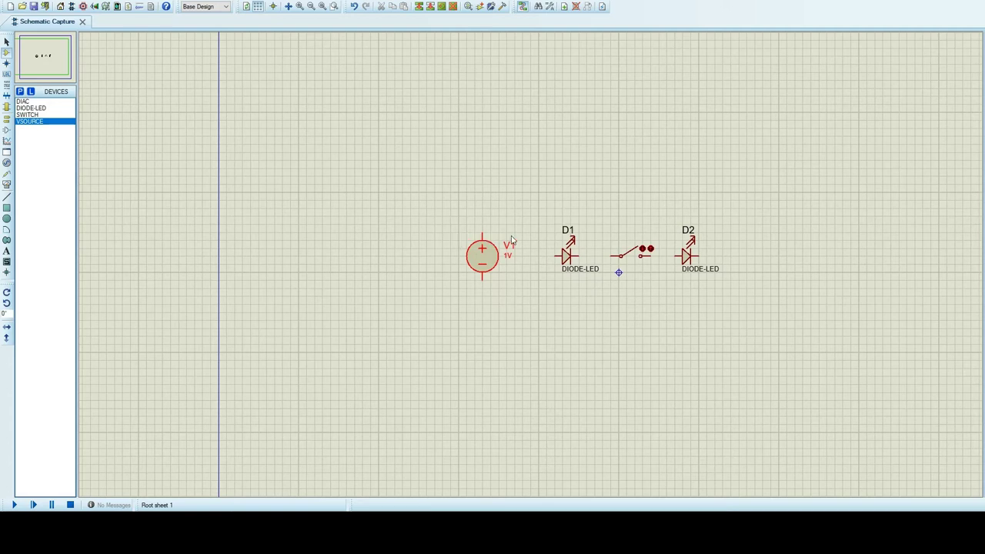
key(KP_Add)
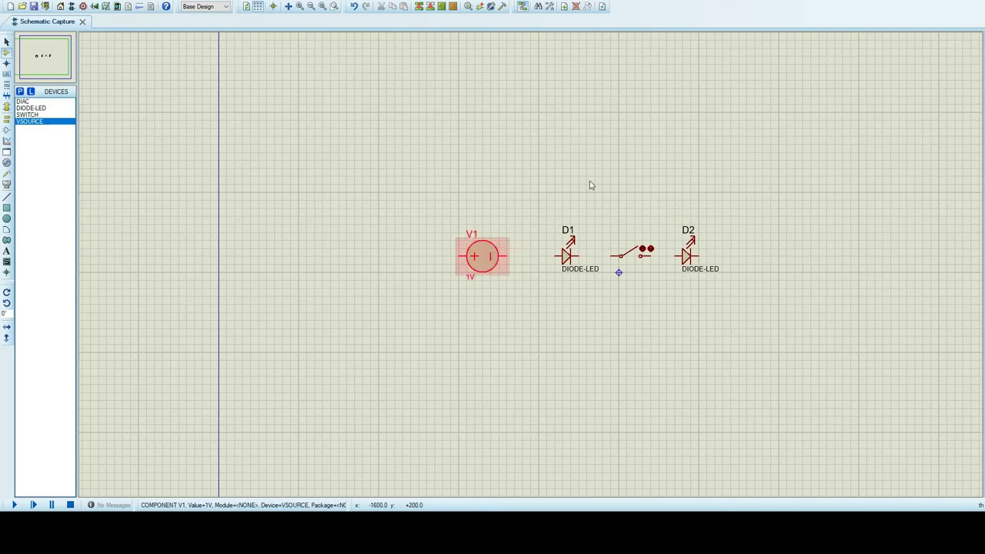
click(496, 242)
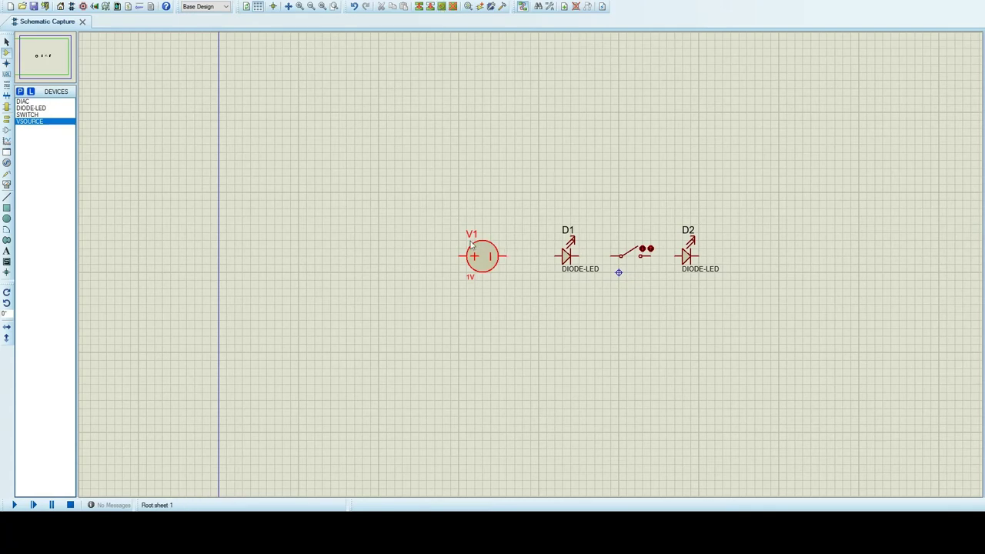
key(KP_Add)
key(KP_Add)
Delete the second LED, D2, from the schematic
click(688, 257)
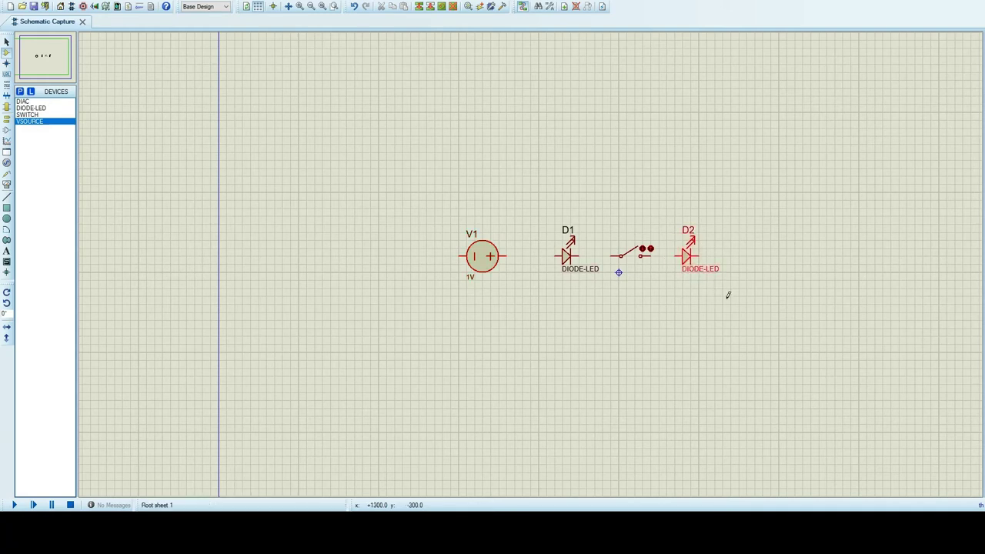
key(Delete)
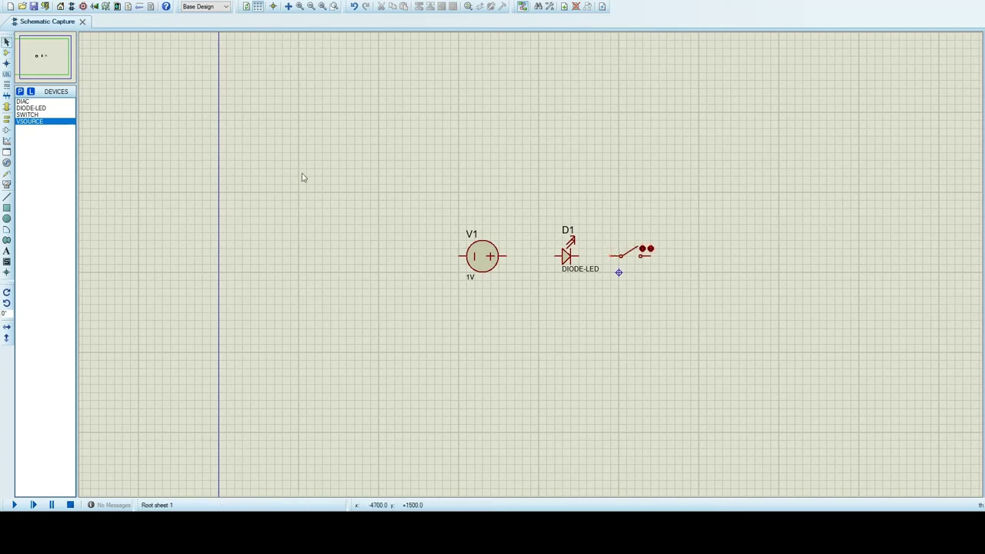
click(645, 267)
click(639, 260)
click(644, 260)
click(645, 258)
scroll(607, 262, down, 2)
scroll(589, 282, up, 2)
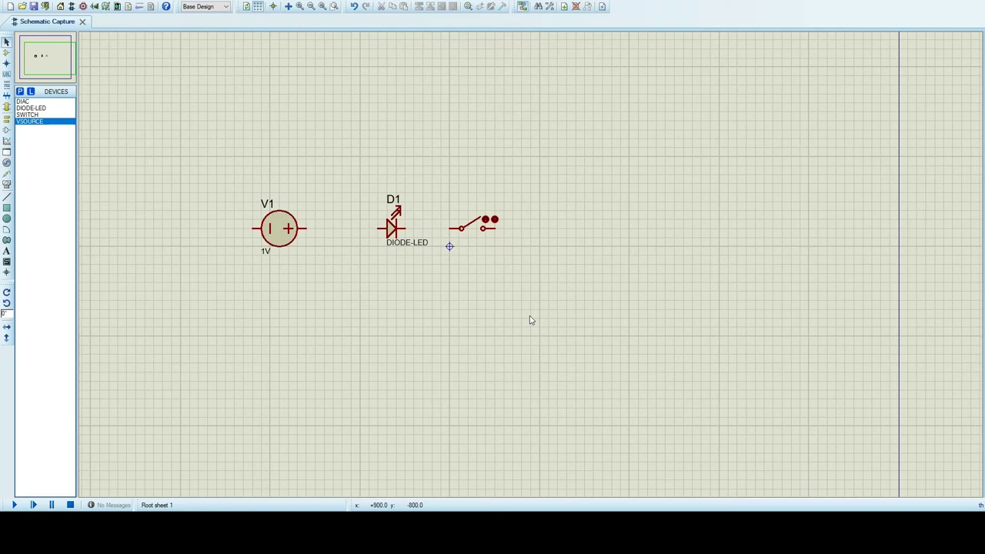
Move the switch into the gap between V1 and D1, in line with them, and shift V1 slightly to the left
click(462, 233)
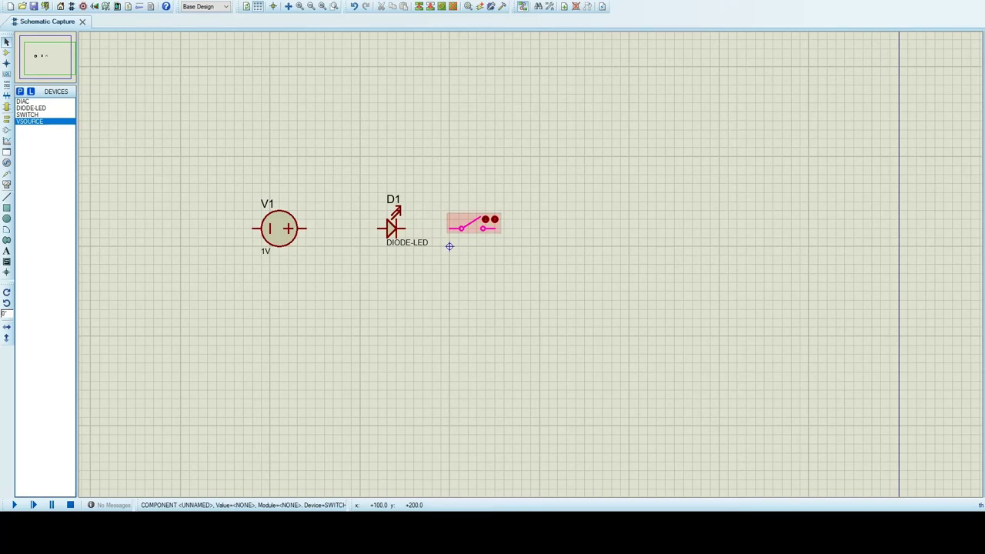
drag(450, 247, 294, 238)
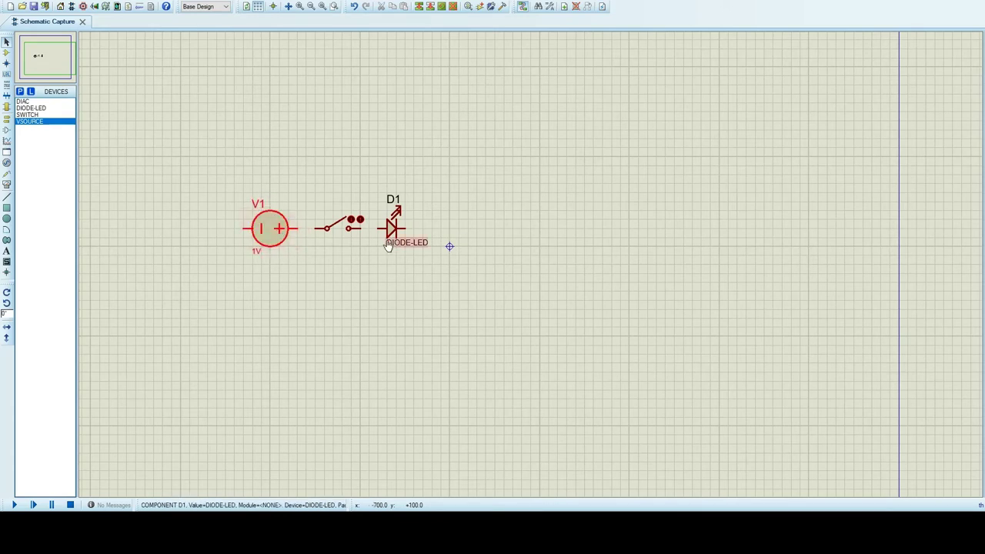
Wire the switch's left terminal to the positive terminal of V1
scroll(530, 269, up, 1)
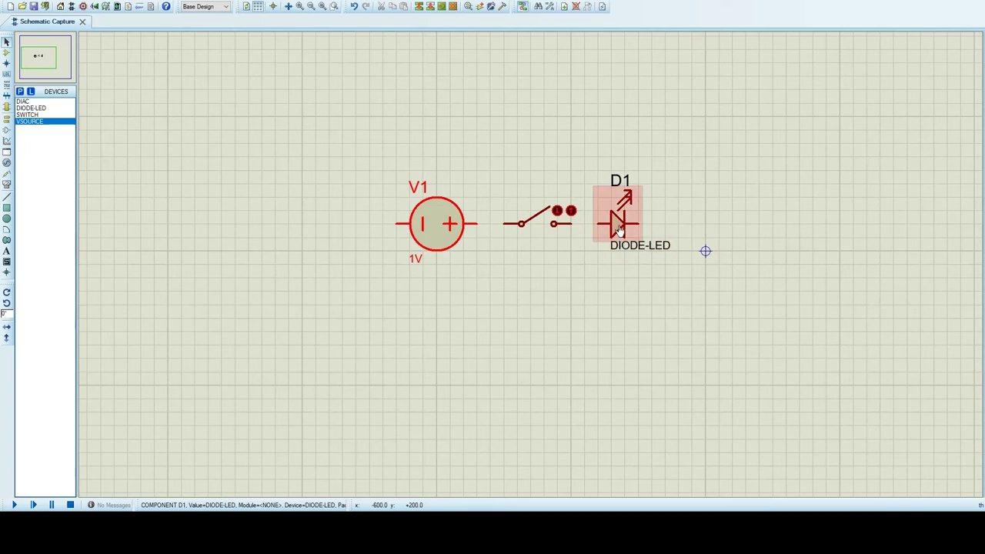
click(475, 227)
click(489, 224)
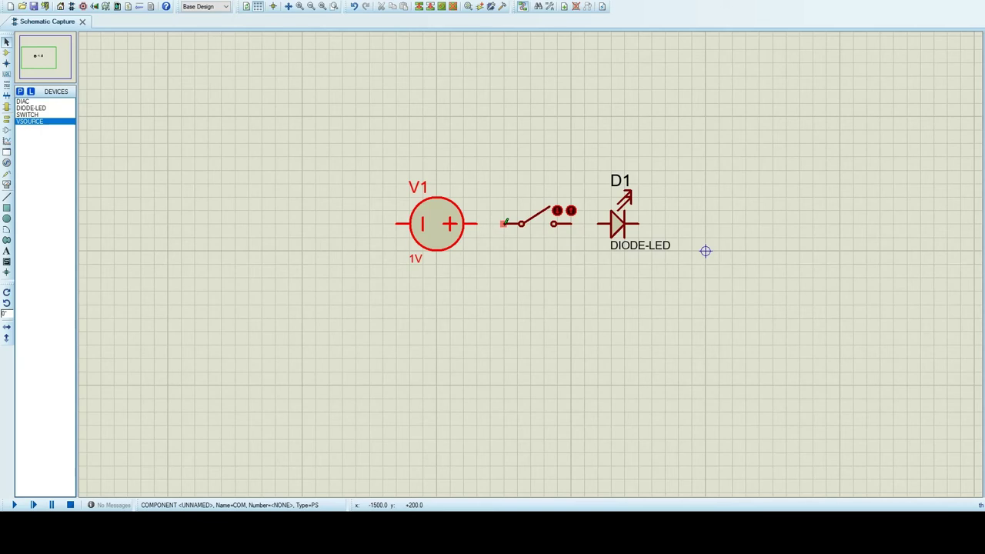
click(504, 223)
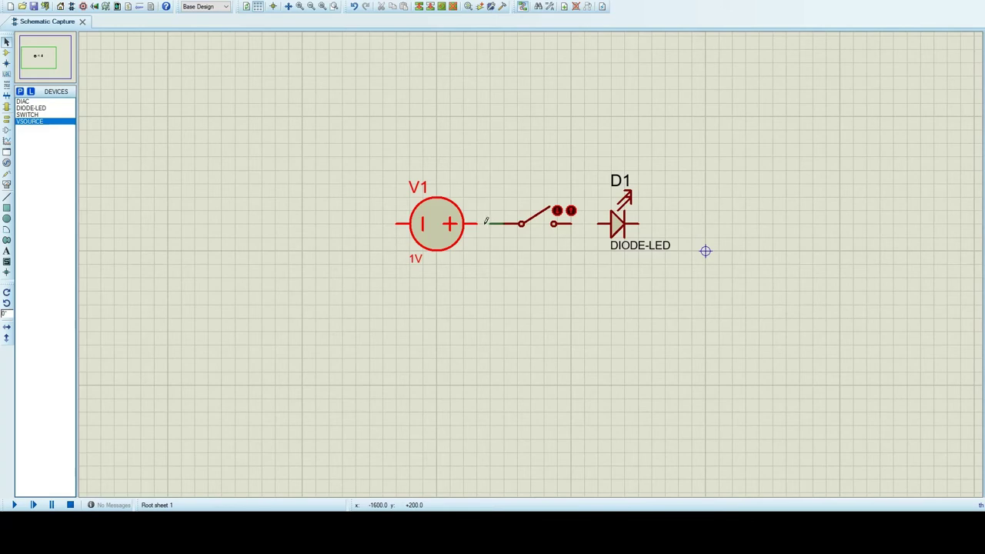
click(477, 223)
Wire the switch's right terminal to D1's anode, and D1's cathode over the components back to V1's negative terminal
click(574, 223)
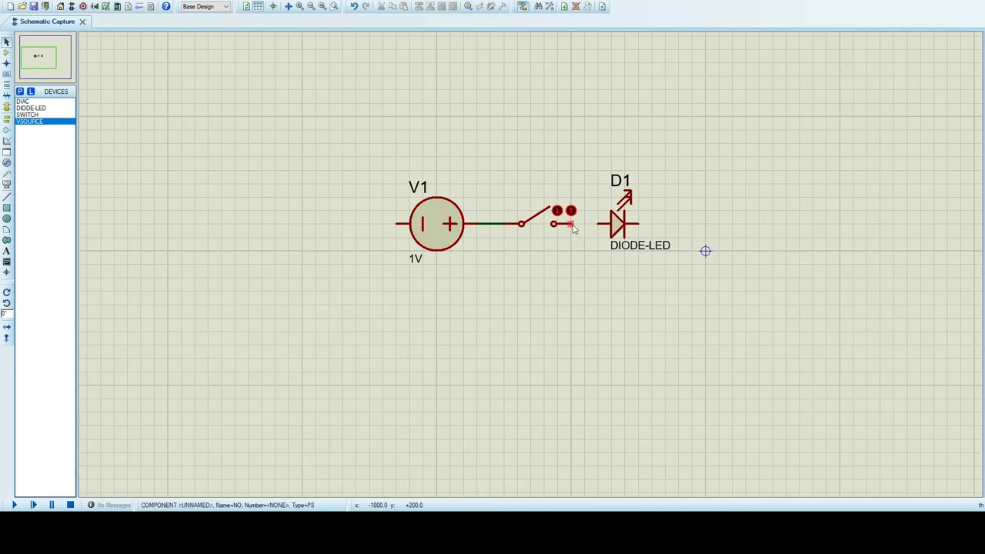
click(599, 223)
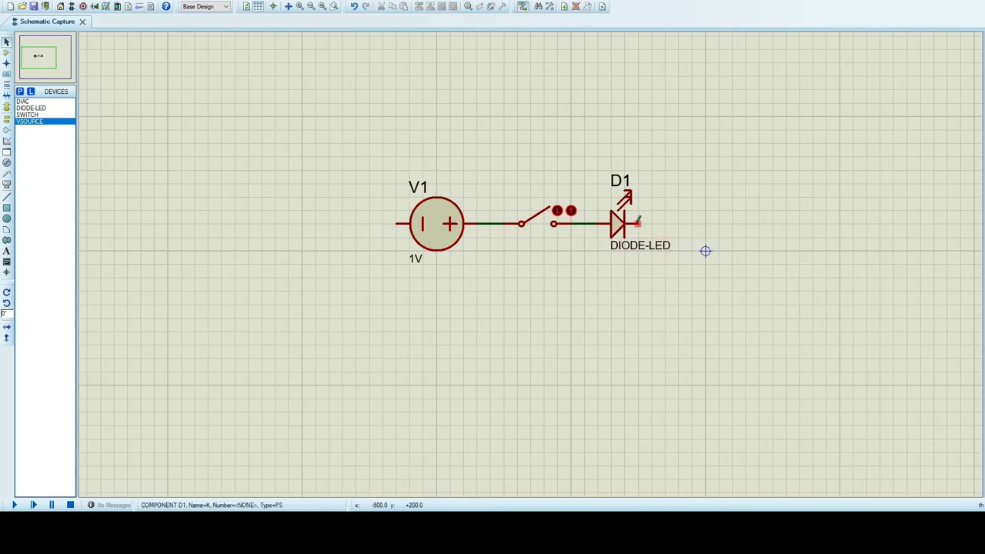
click(639, 223)
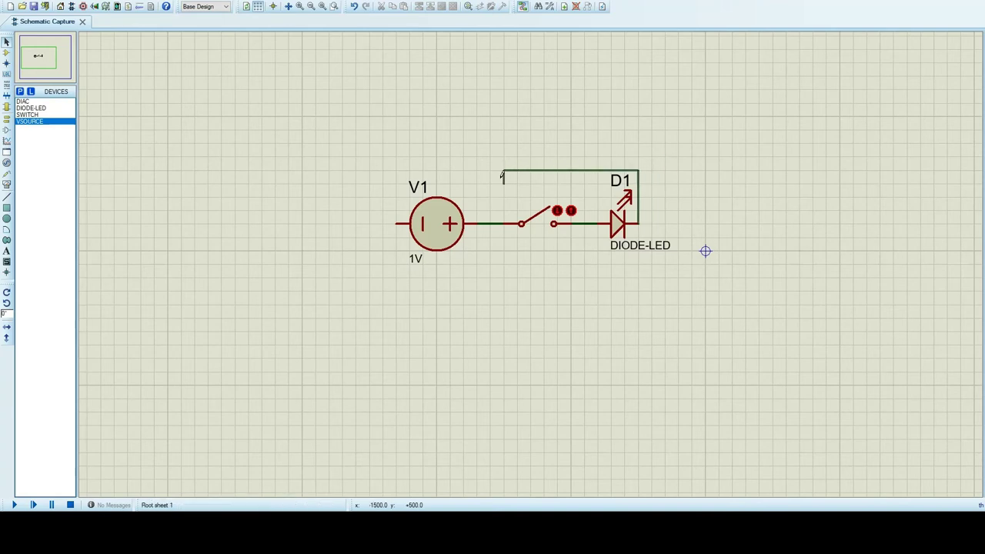
click(396, 223)
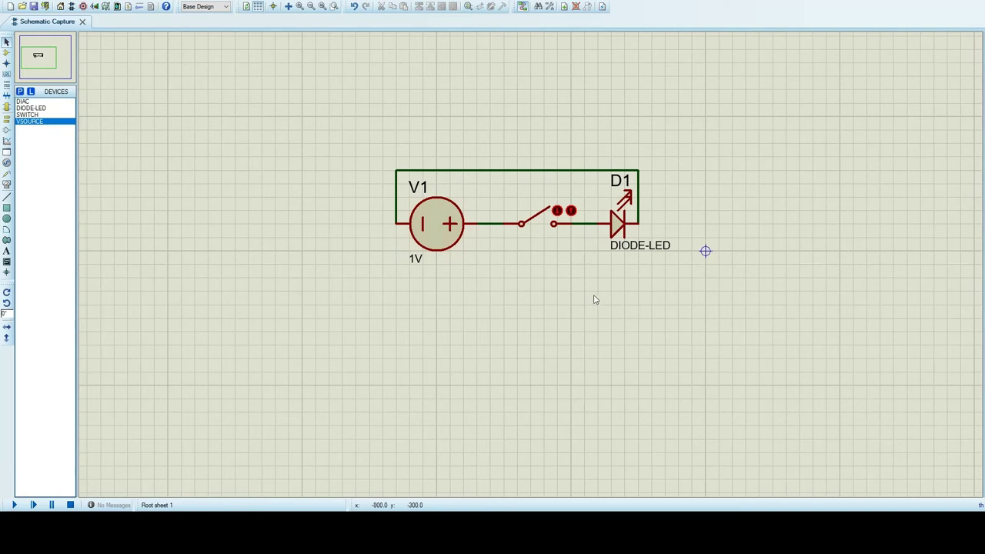
Try out the switch between V1 and D1 by closing it and opening it again
click(538, 223)
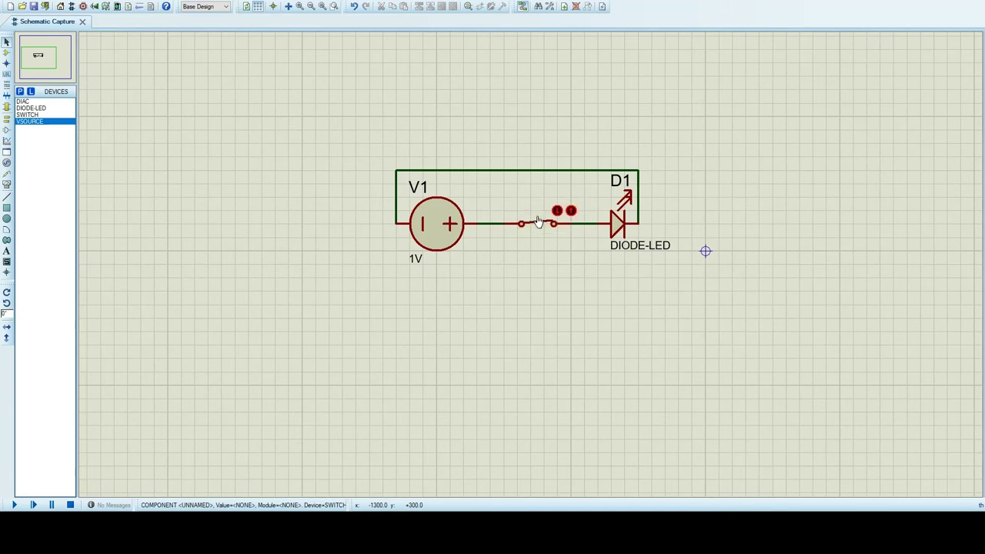
click(539, 223)
click(541, 222)
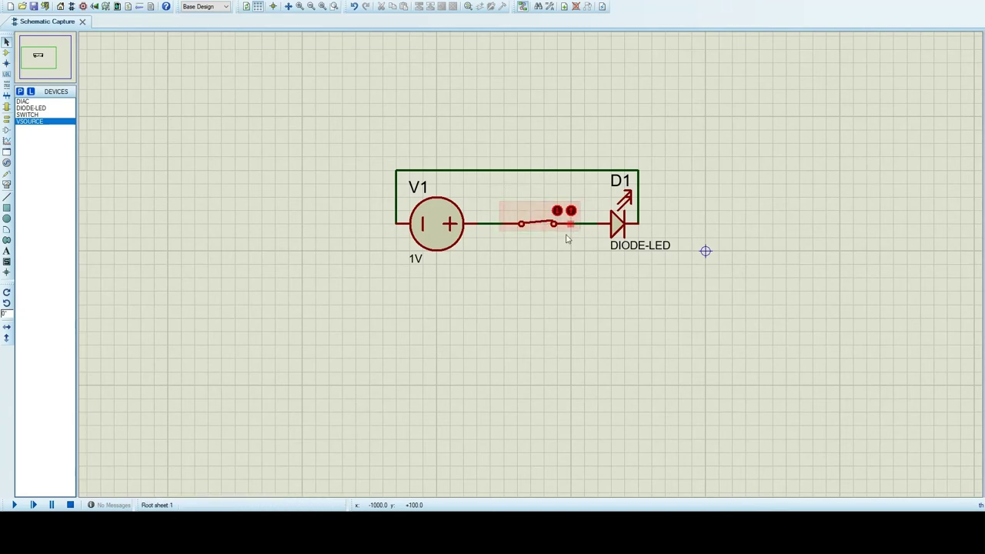
scroll(524, 205, up, 1)
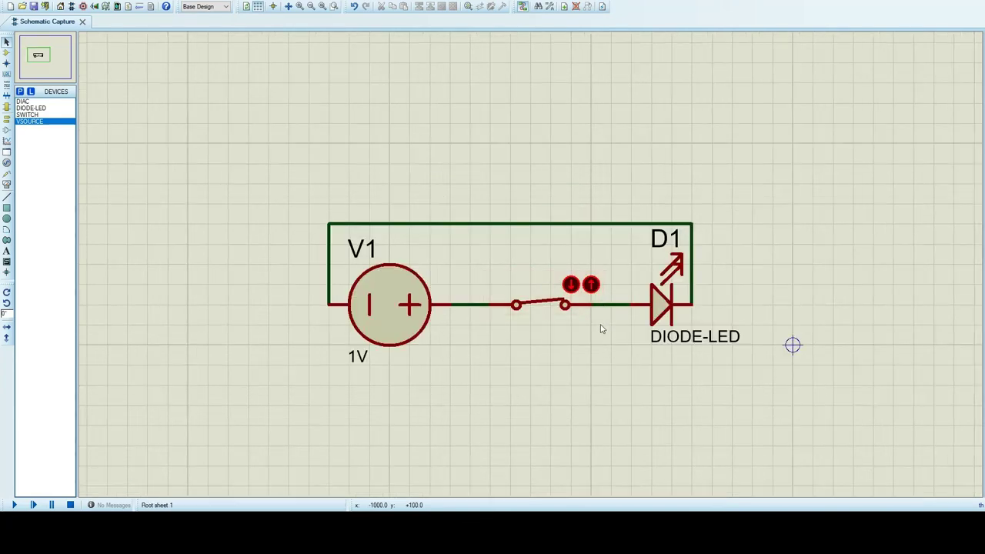
click(590, 286)
scroll(501, 372, down, 2)
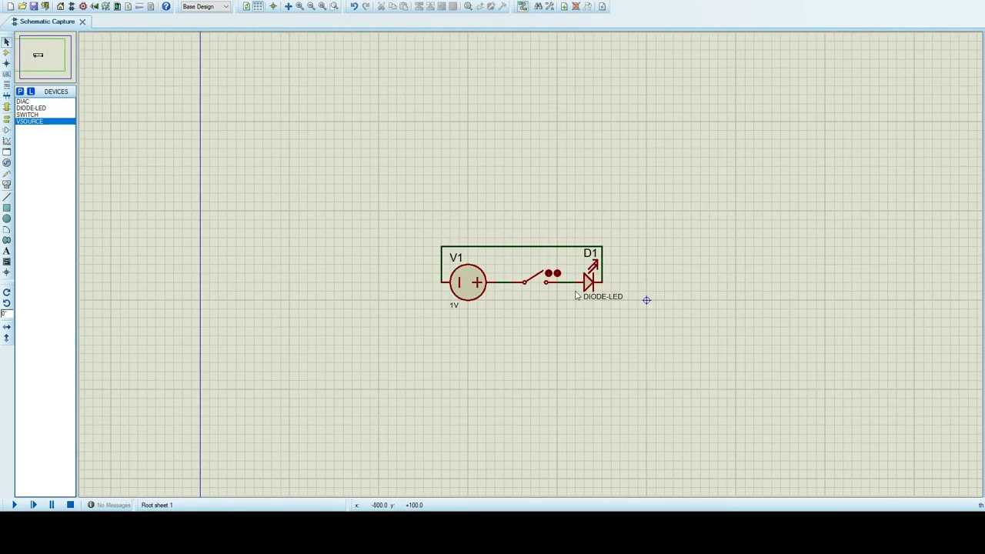
scroll(576, 296, up, 3)
scroll(531, 269, down, 1)
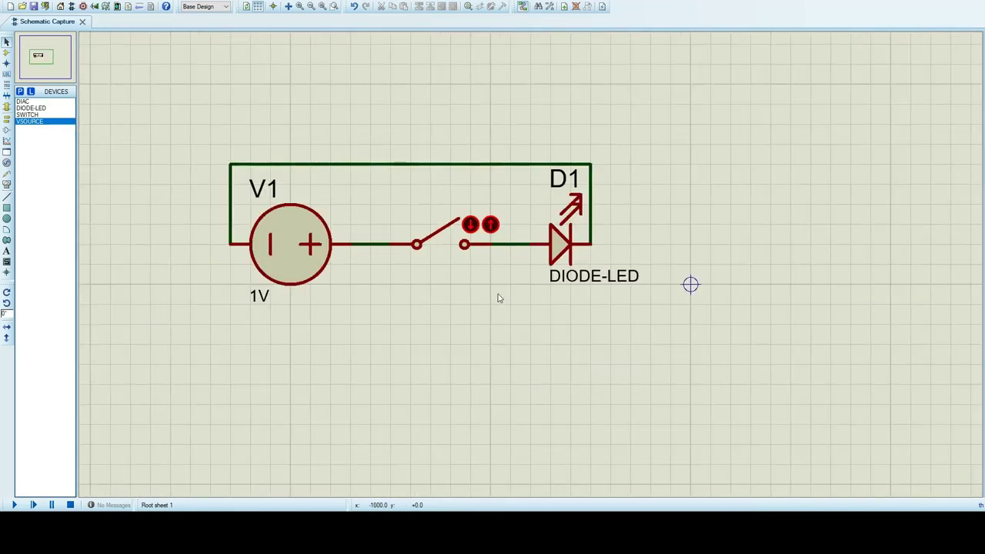
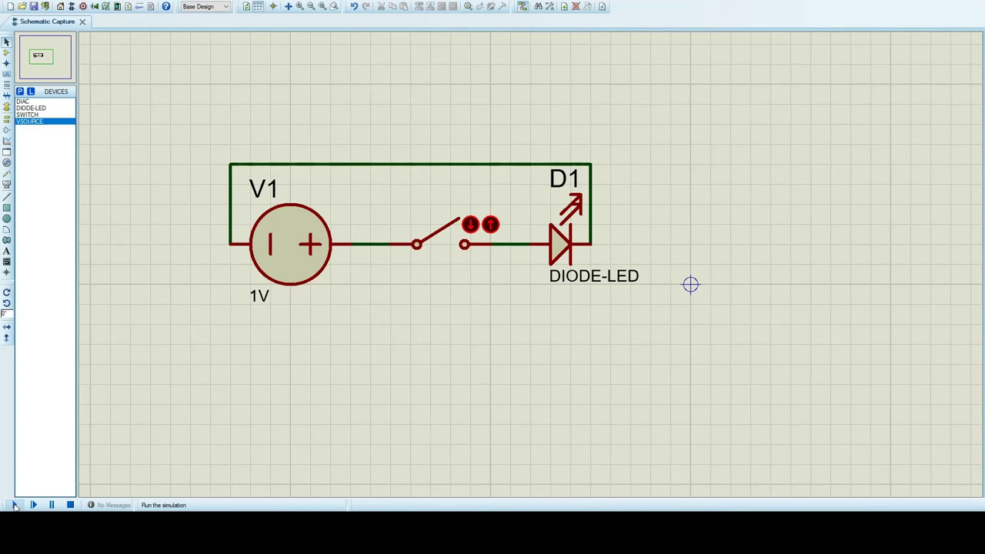
Set the V1 voltage source to 3V and run the simulation
click(15, 505)
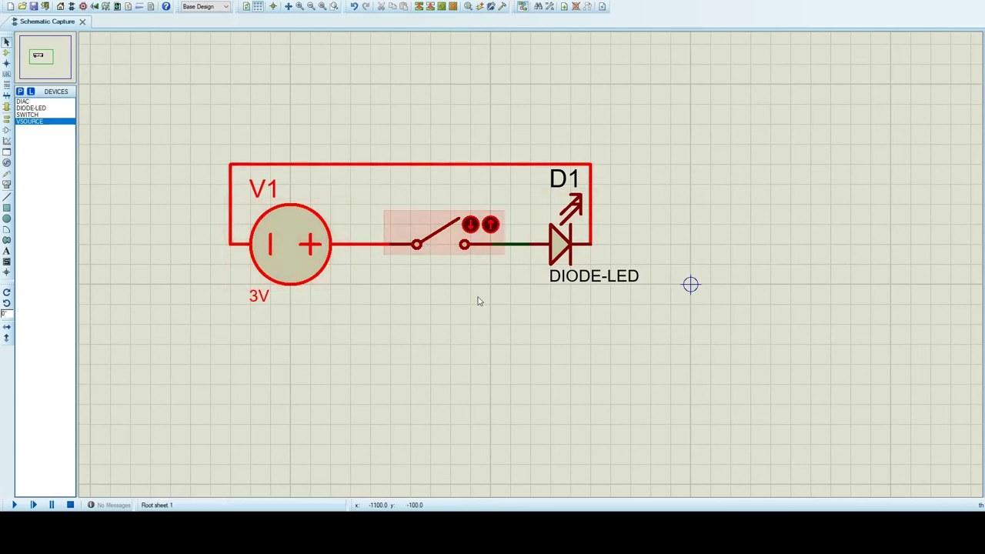
click(14, 505)
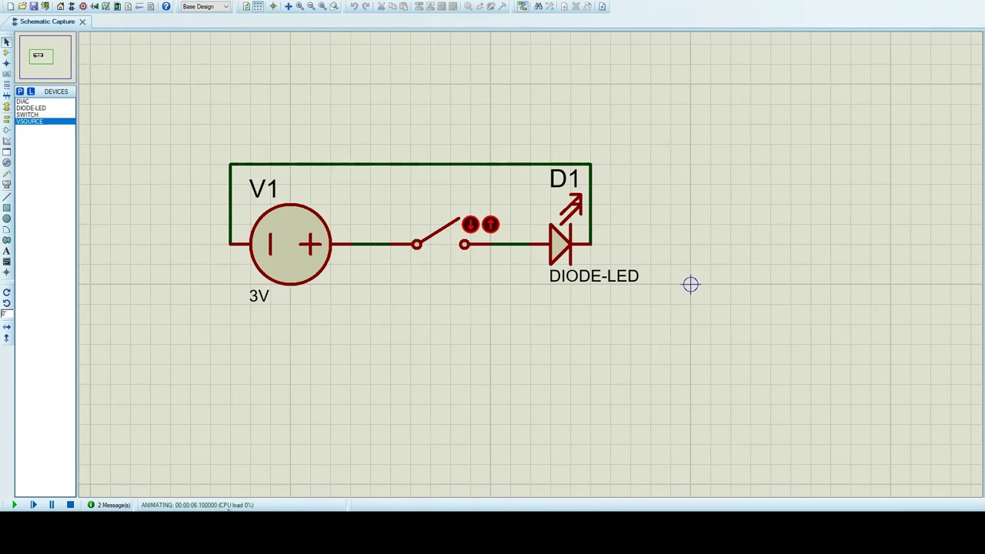
Toggle the switch closed and open several times in the running simulation to test LED D1
click(470, 225)
click(470, 225)
click(485, 226)
click(490, 225)
click(470, 226)
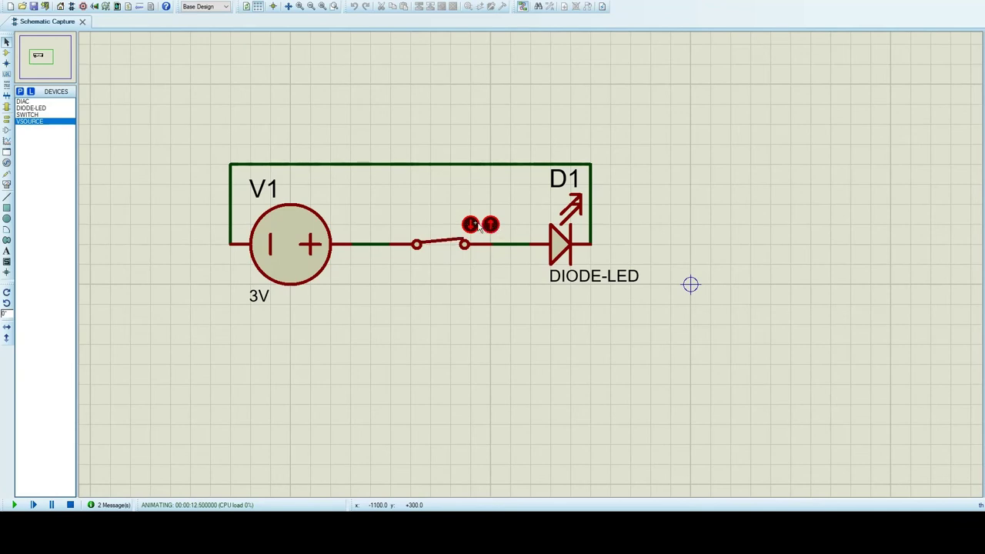
click(560, 245)
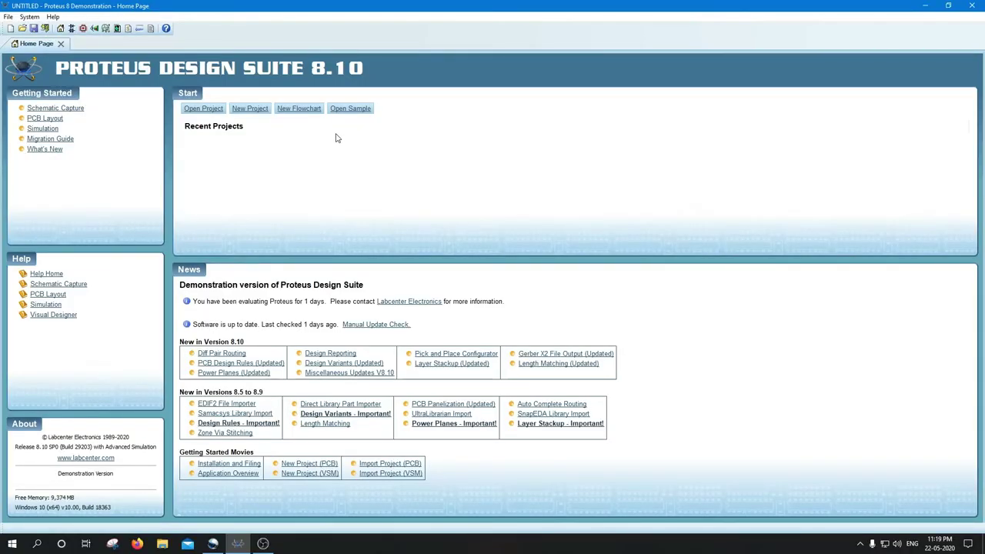
Examine the New Project wizard's start page and the sample projects' categories and sub-categories, closing each without choosing anything
click(259, 113)
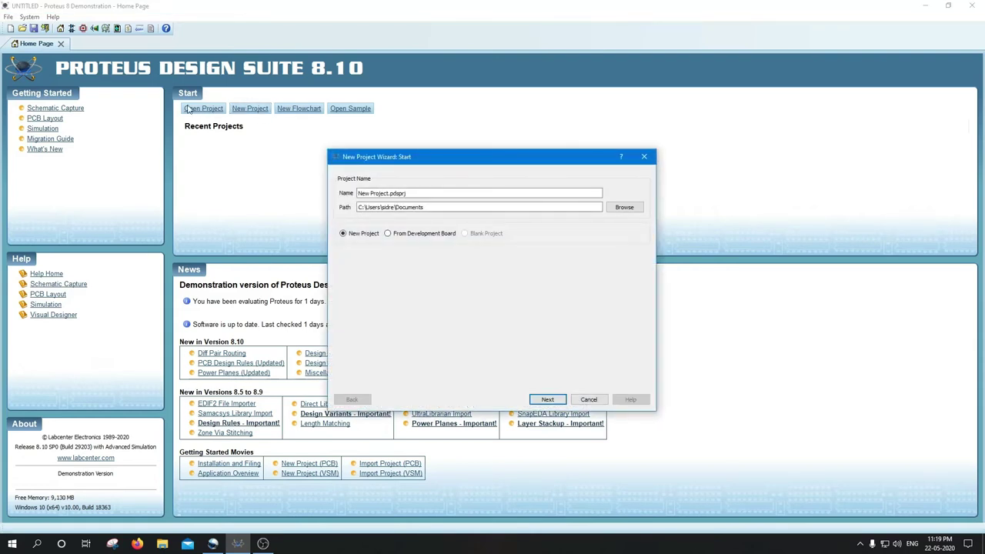
click(579, 401)
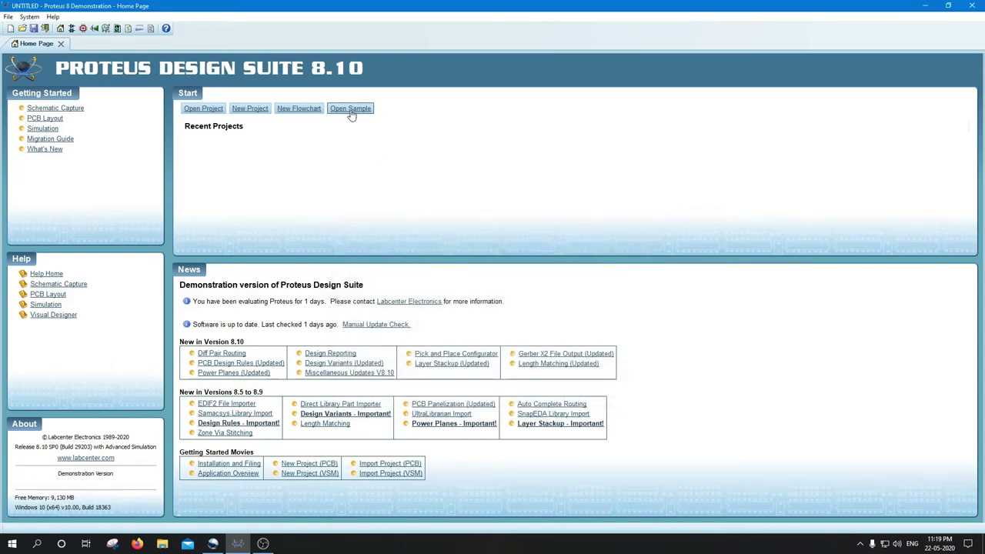
click(351, 110)
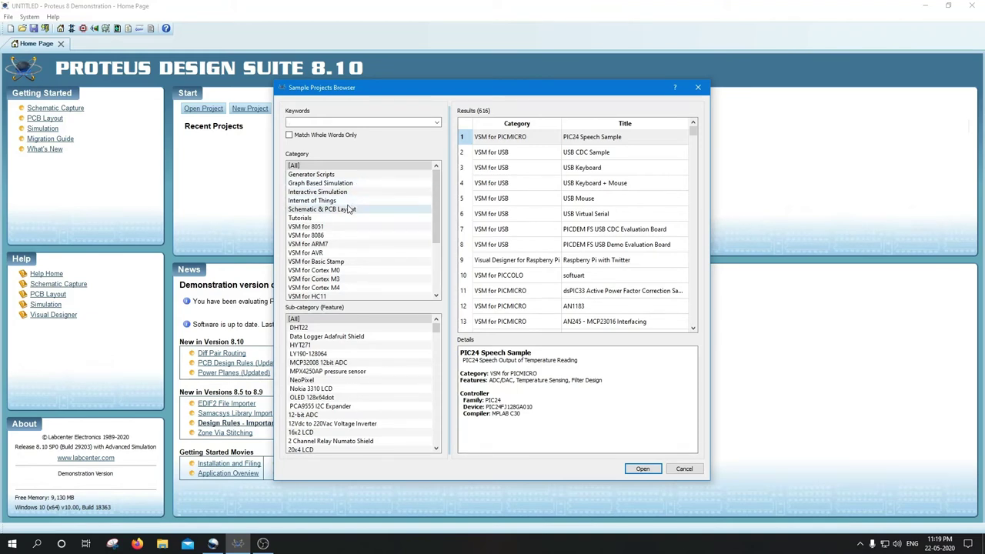
scroll(346, 219, down, 3)
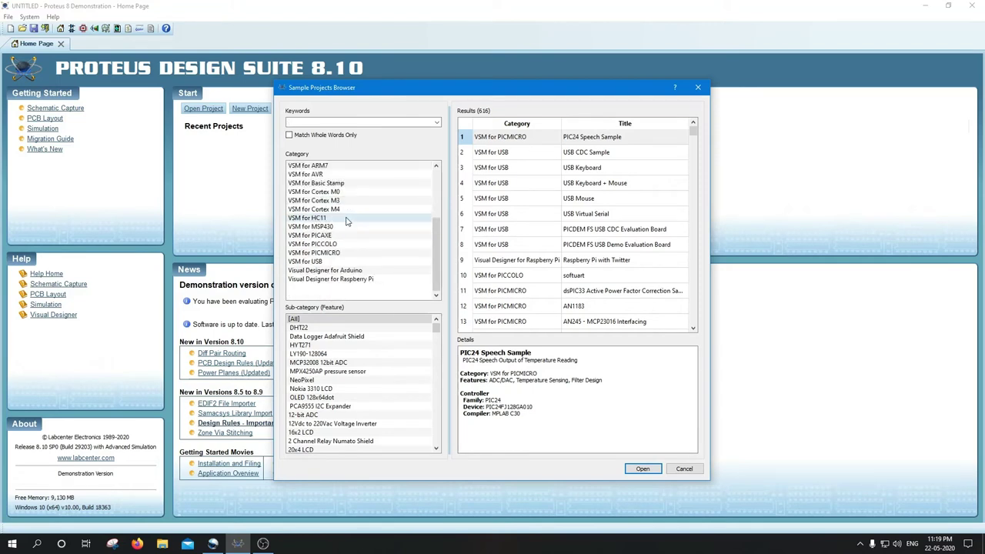
scroll(390, 269, up, 3)
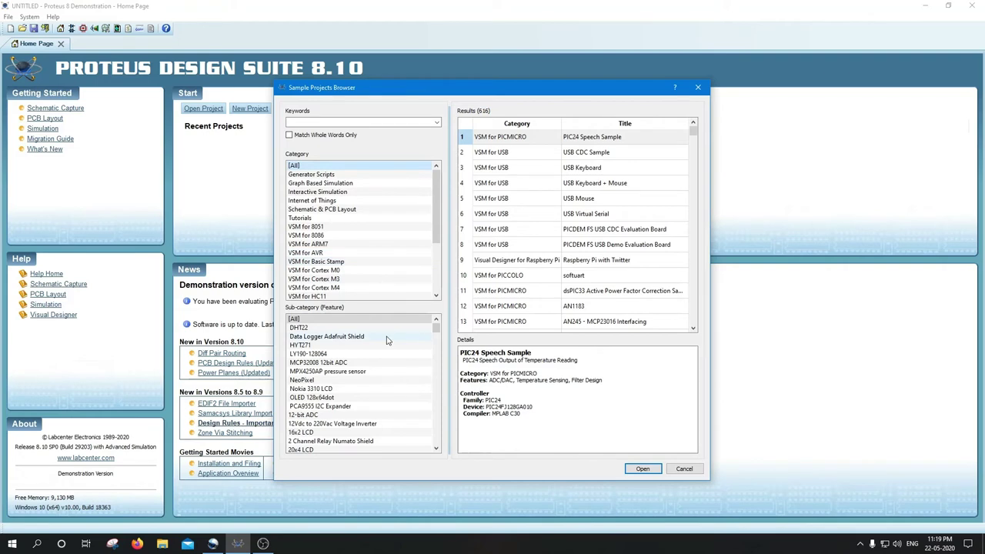
scroll(387, 341, down, 10)
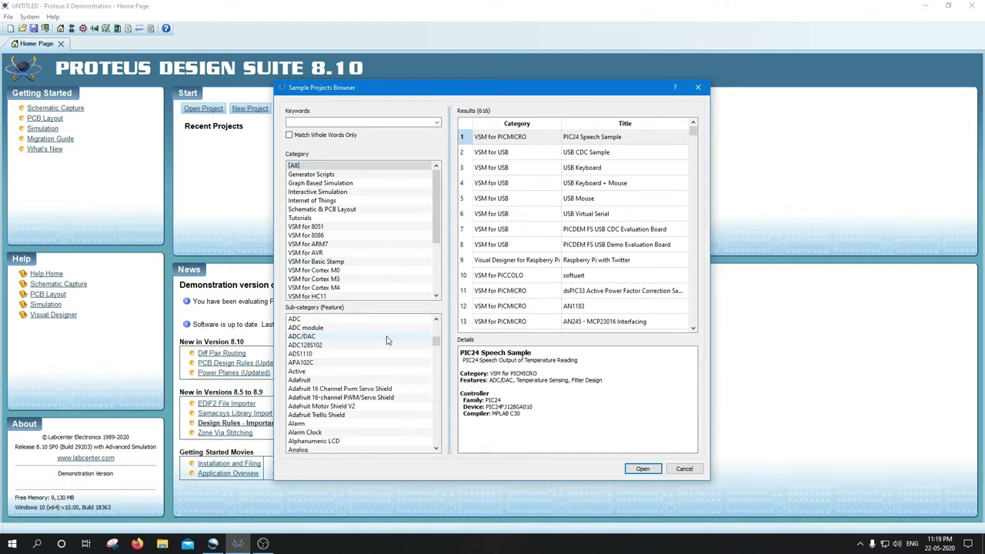
scroll(325, 370, down, 12)
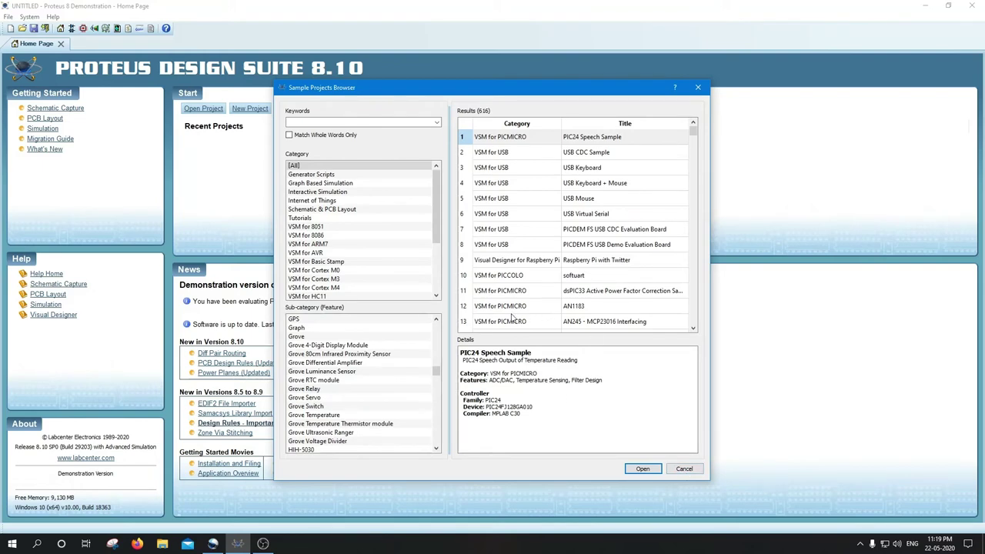
click(683, 469)
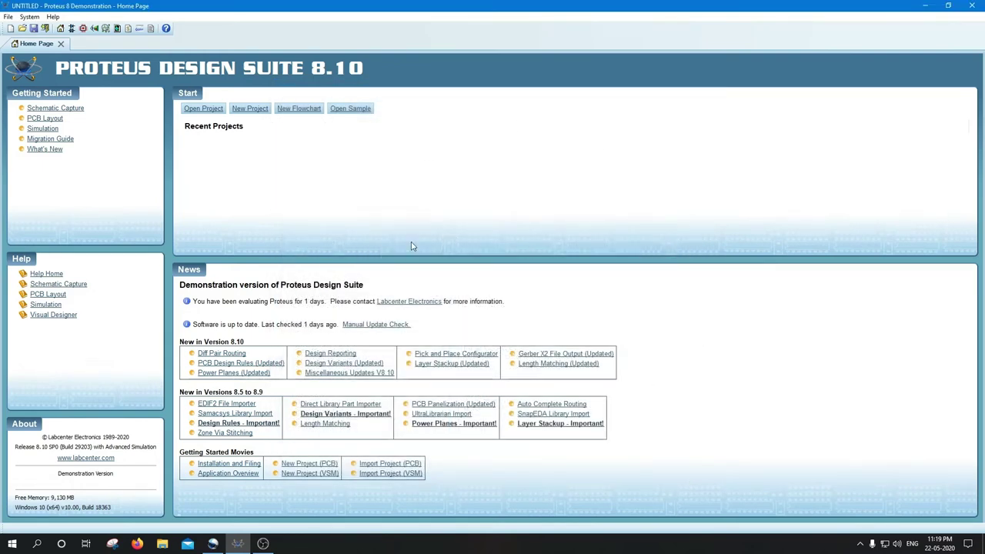
Start a new project named Shigarf.pdsprj in the default Documents path and continue to the schematic options
click(251, 109)
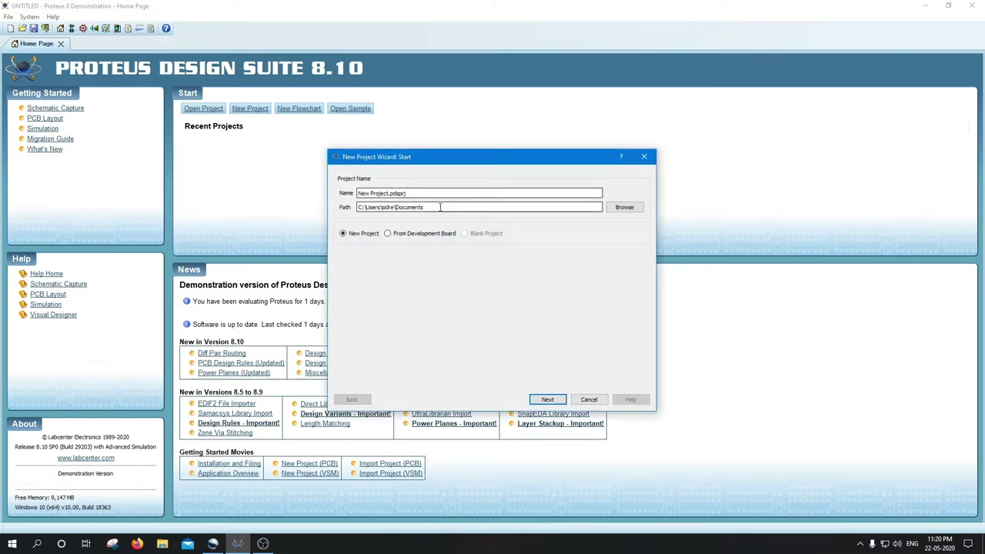
drag(357, 193, 391, 194)
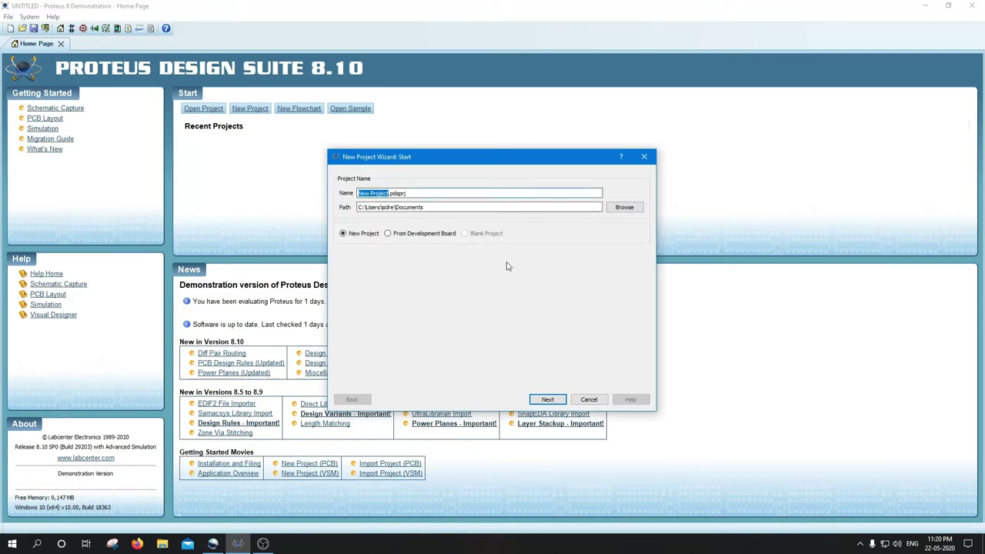
key(BackSpace)
text(Shigarf)
click(552, 399)
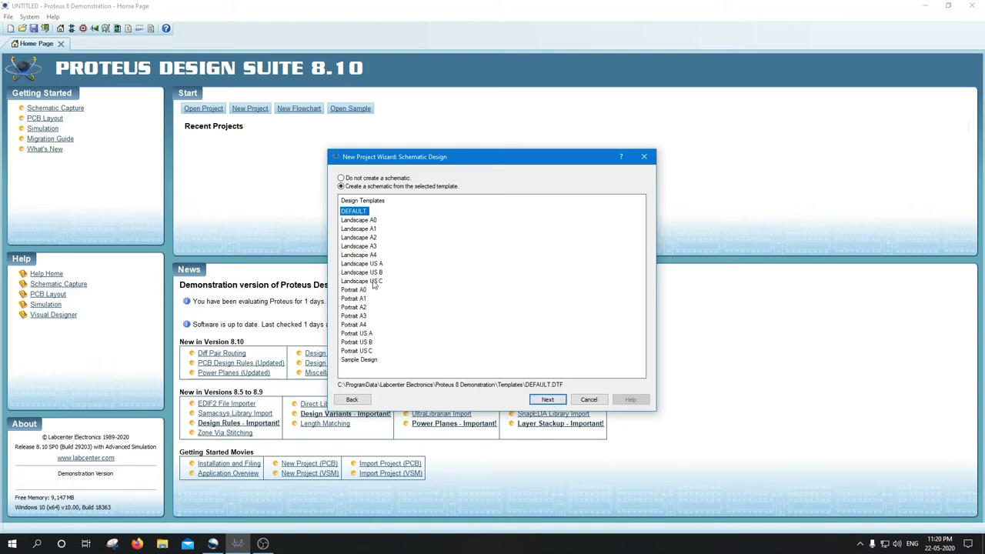
Create the project with the DEFAULT schematic template, no PCB layout and no firmware project
click(546, 399)
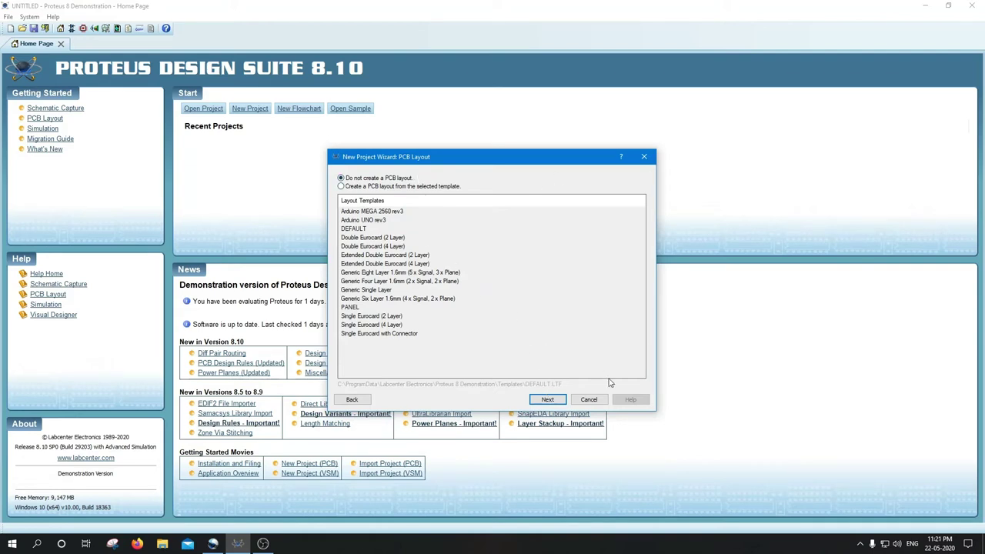
click(547, 399)
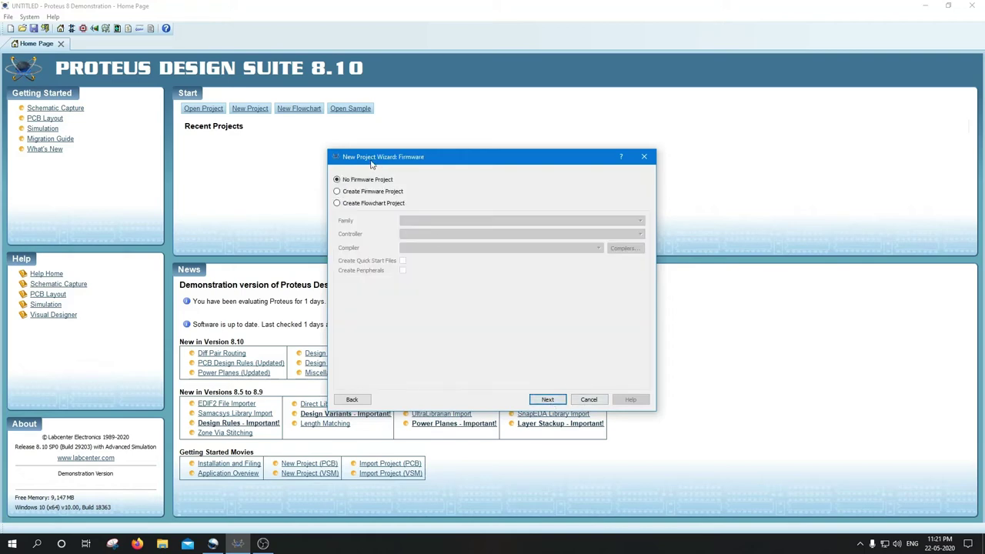
click(558, 405)
click(547, 400)
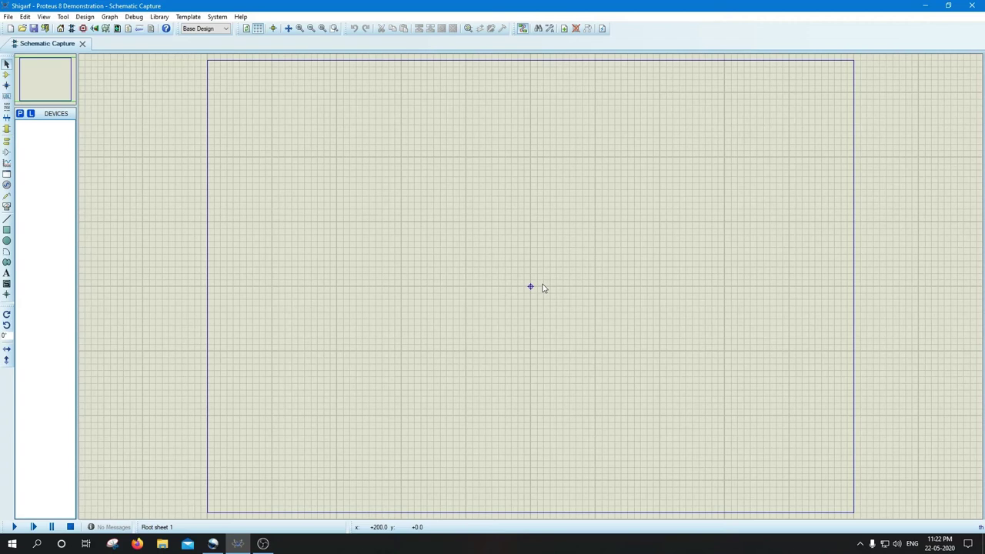
scroll(542, 287, up, 4)
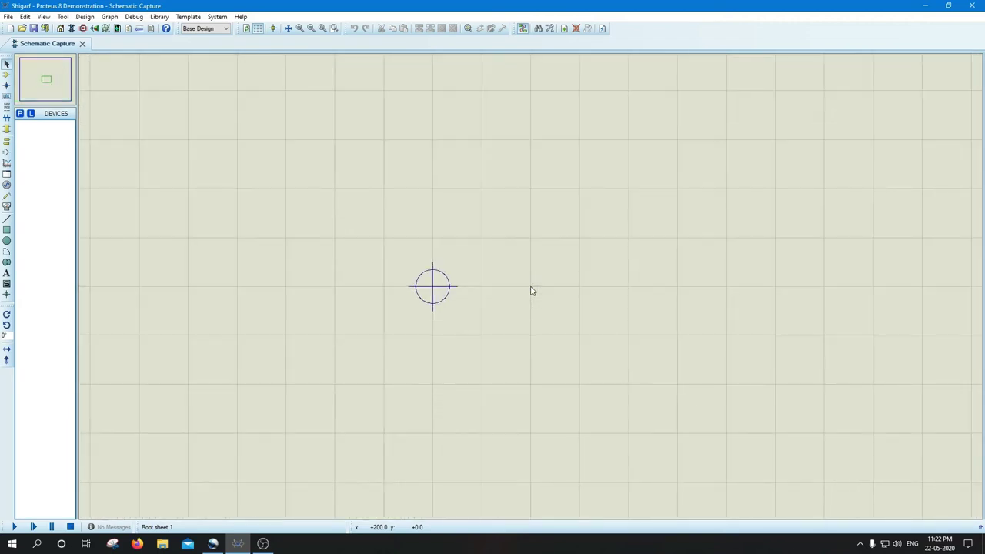
scroll(531, 291, down, 1)
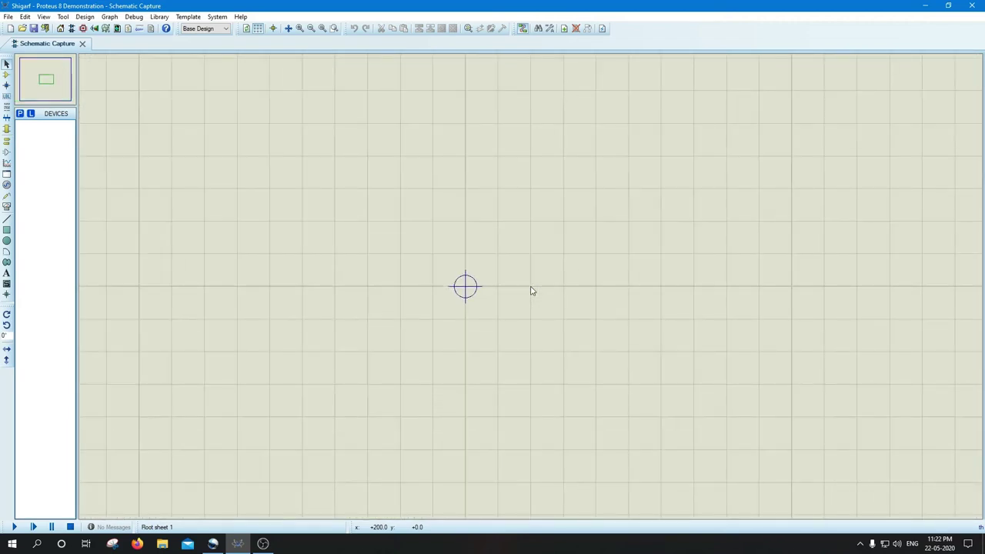
Examine the empty schematic sheet by zooming in and out, recentring it and moving the visible area around the sheet overview
scroll(531, 291, down, 2)
scroll(531, 291, up, 4)
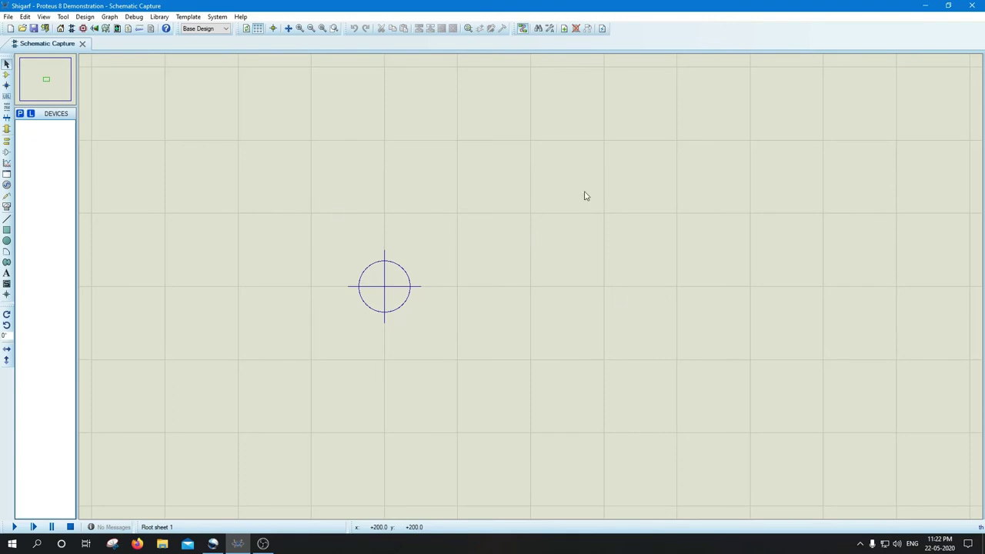
drag(237, 214, 435, 254)
drag(385, 213, 621, 292)
key(F7)
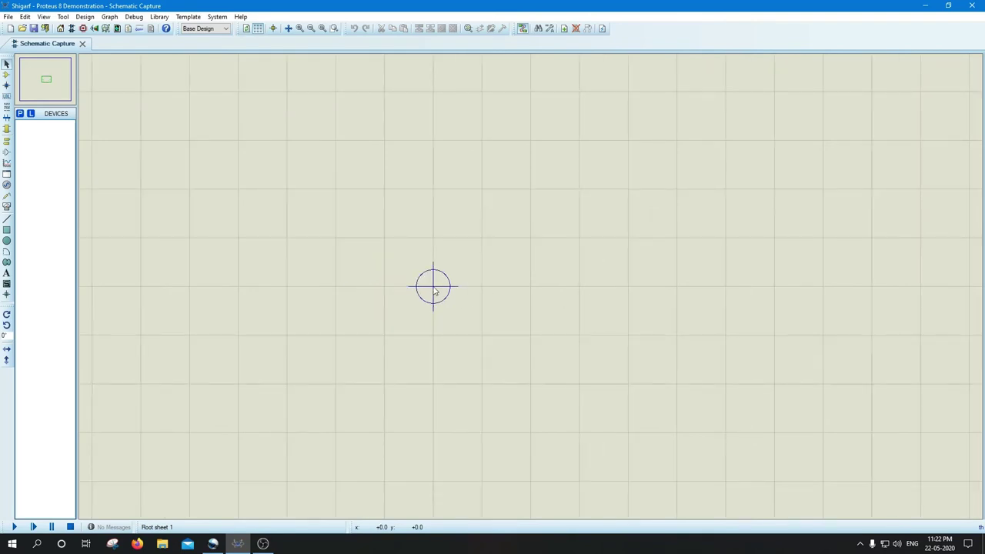
click(47, 82)
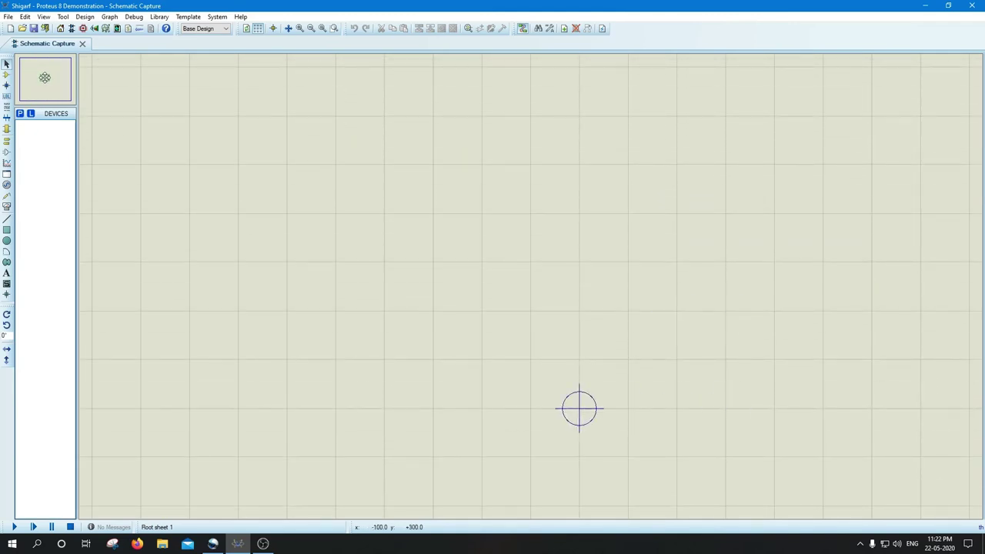
click(45, 77)
scroll(392, 293, down, 2)
scroll(178, 122, down, 1)
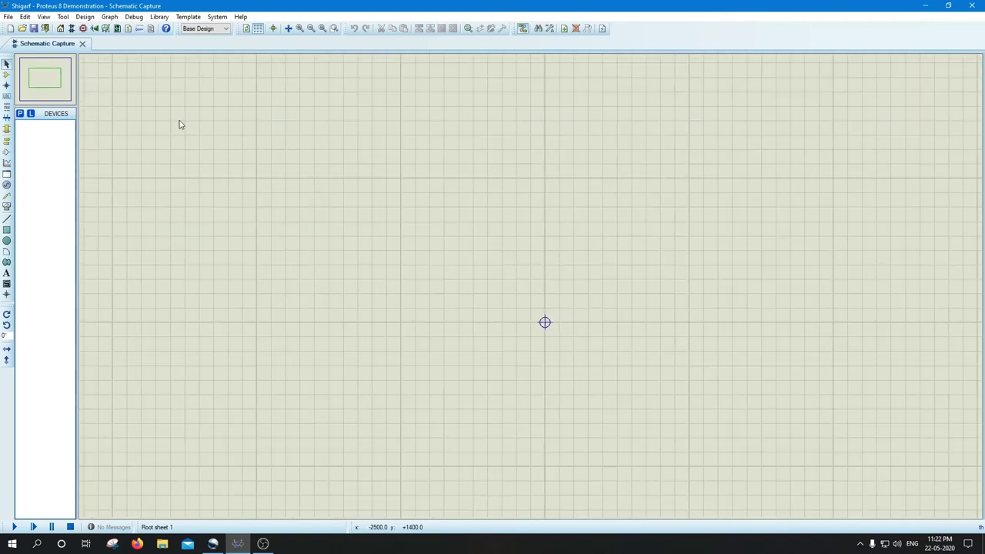
click(53, 74)
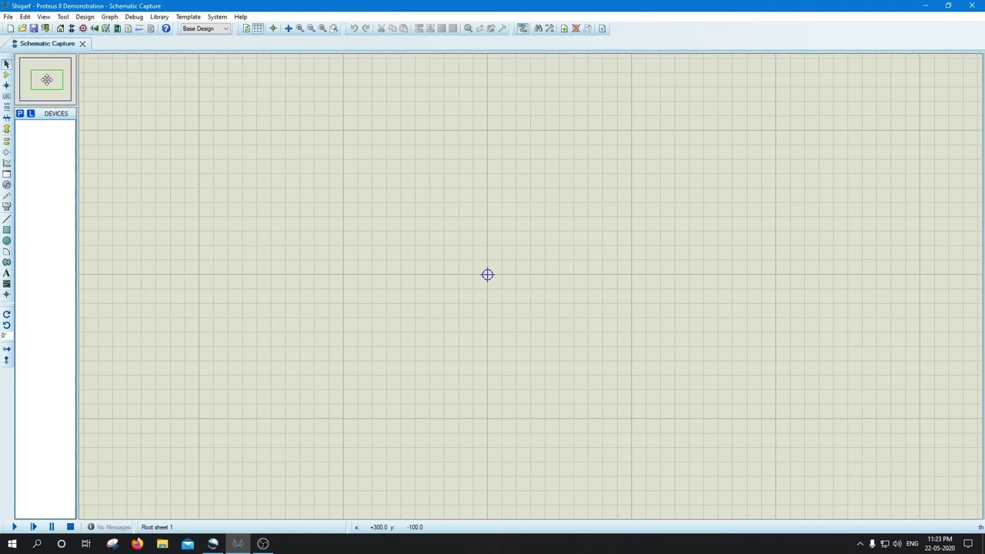
click(47, 79)
click(59, 335)
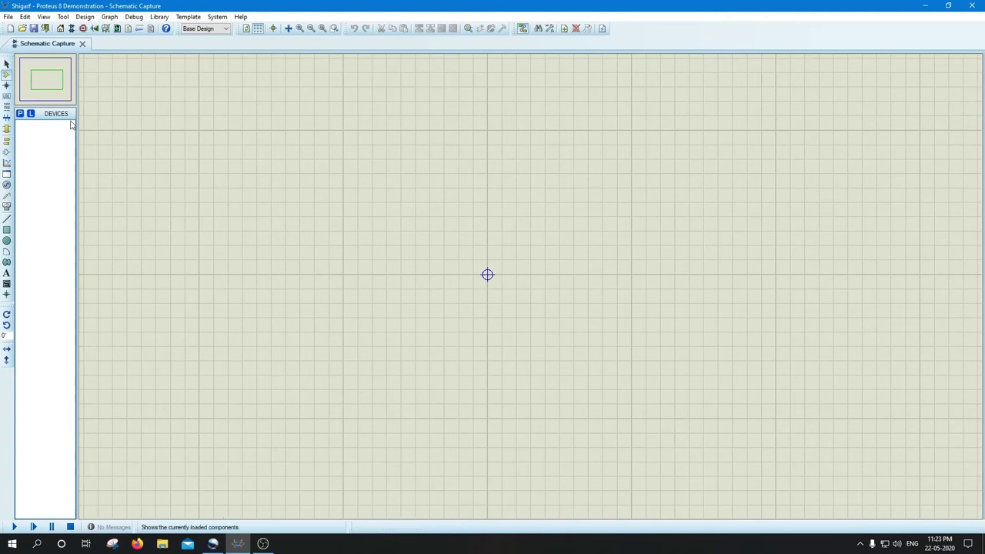
View the device picker and the device library manager in turn, closing each without choosing anything
click(21, 114)
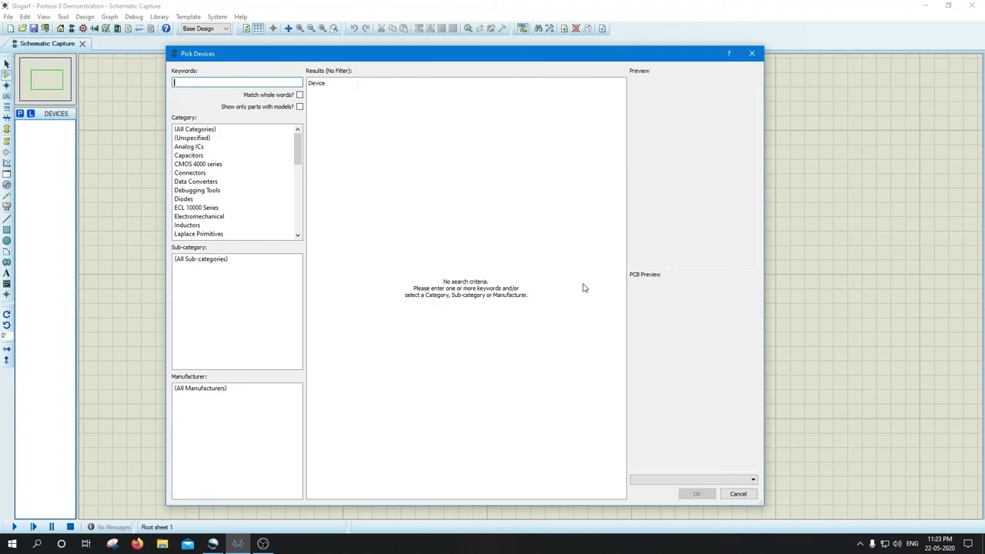
click(740, 494)
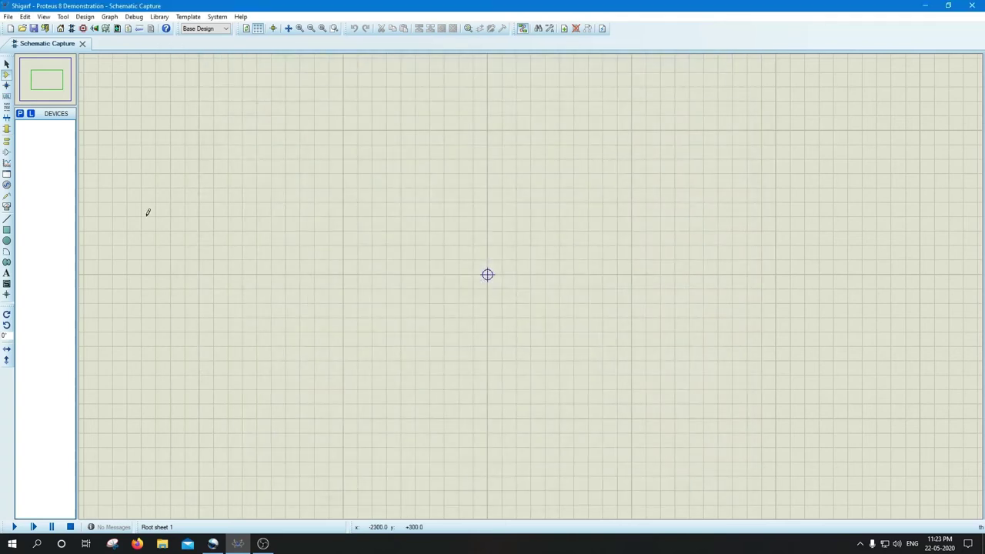
click(32, 114)
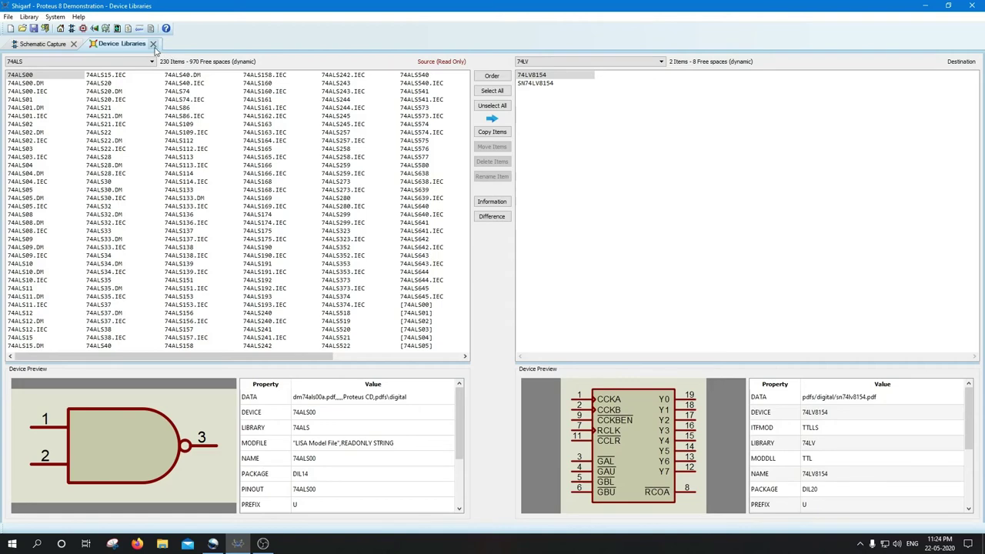
click(153, 44)
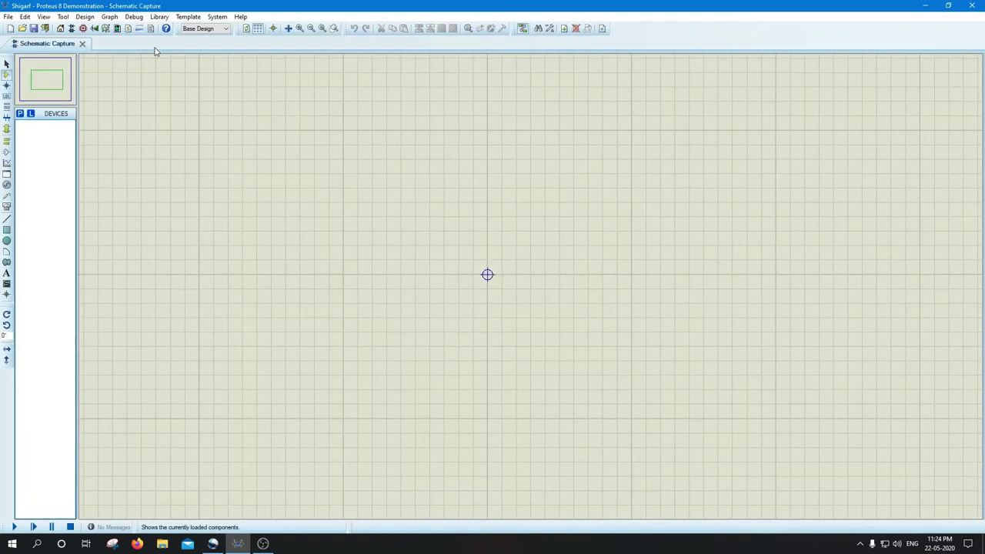
Open the device picker, look through the full list of component categories and show the parts in the Diodes category
click(21, 114)
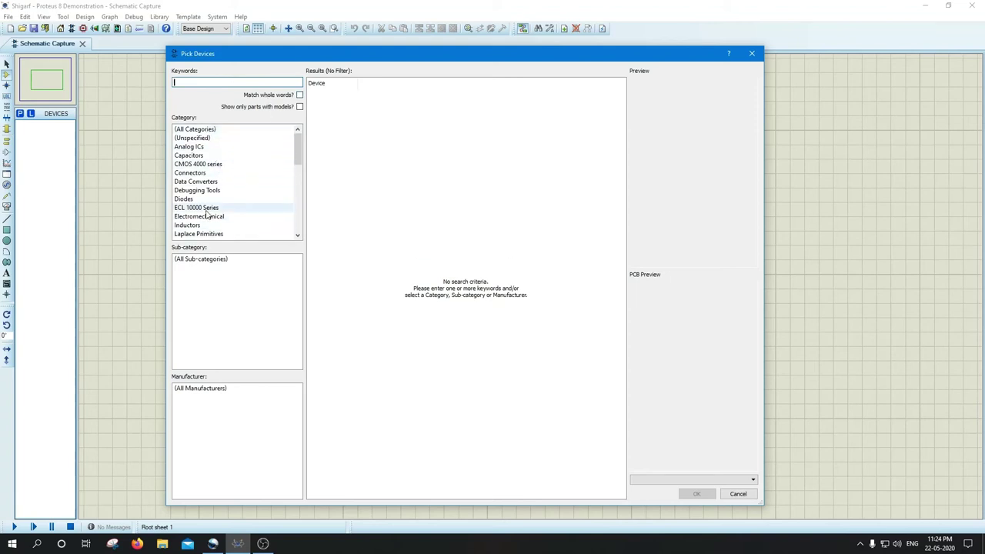
scroll(206, 216, down, 7)
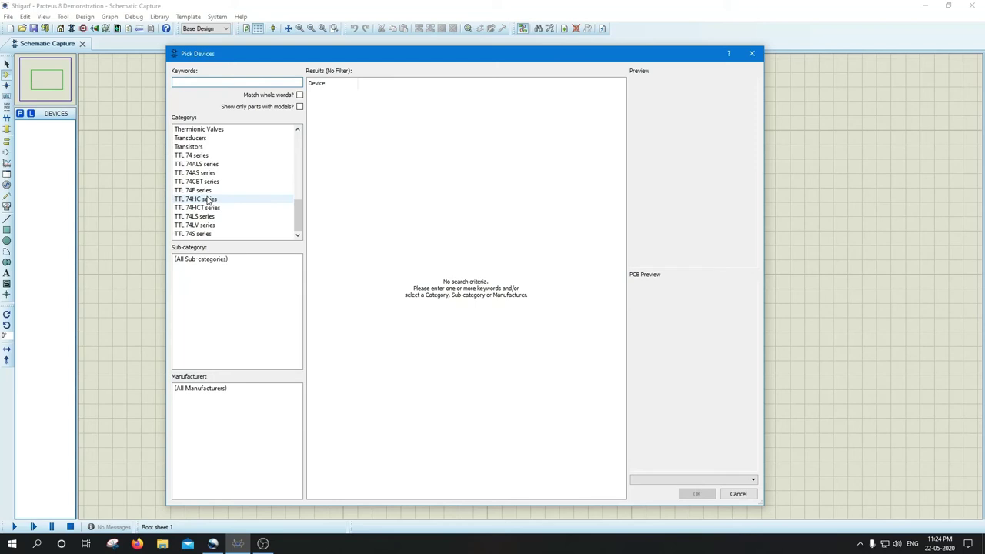
scroll(208, 200, up, 5)
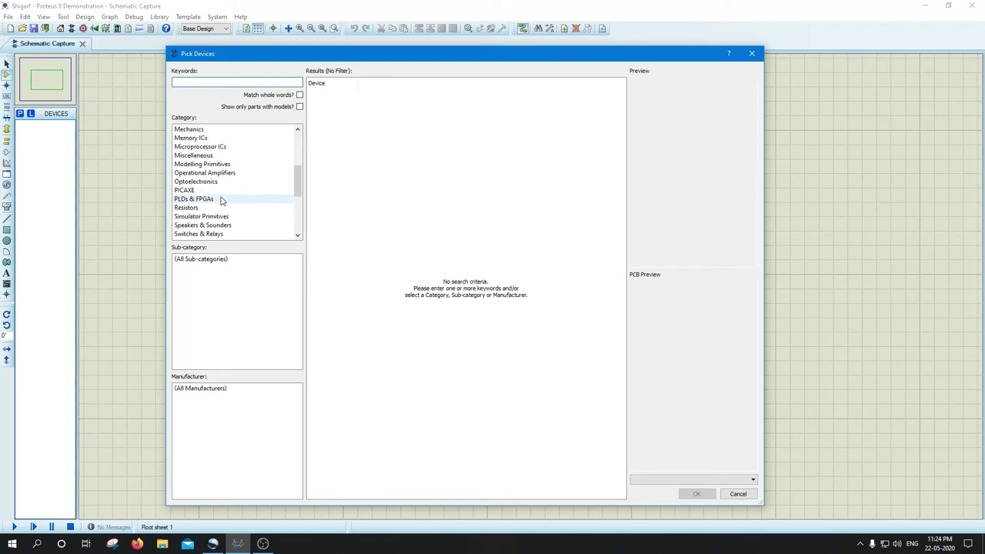
scroll(228, 203, up, 5)
scroll(231, 202, down, 5)
scroll(234, 205, up, 5)
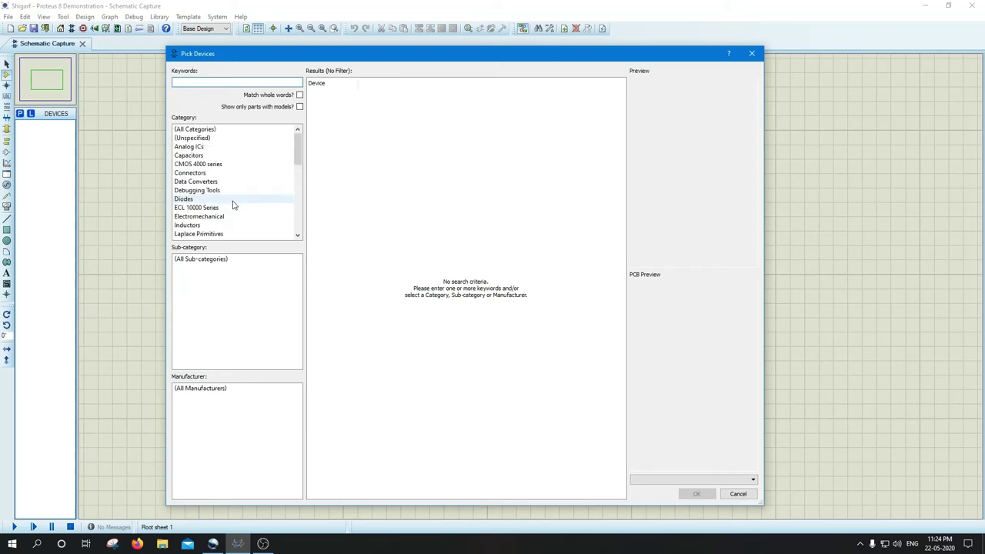
click(189, 200)
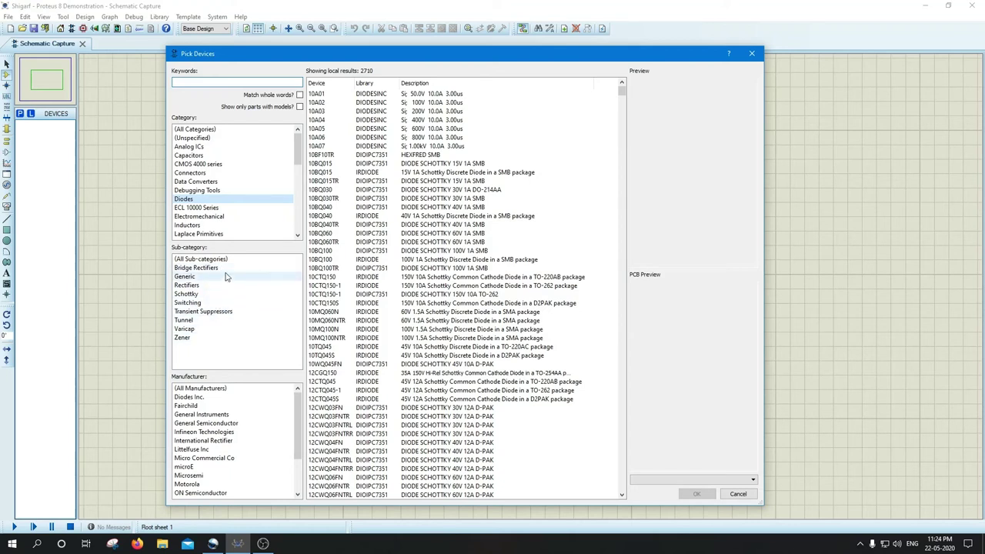
Search the device library for LED-RED and add the animated red LED to the project's devices
click(184, 82)
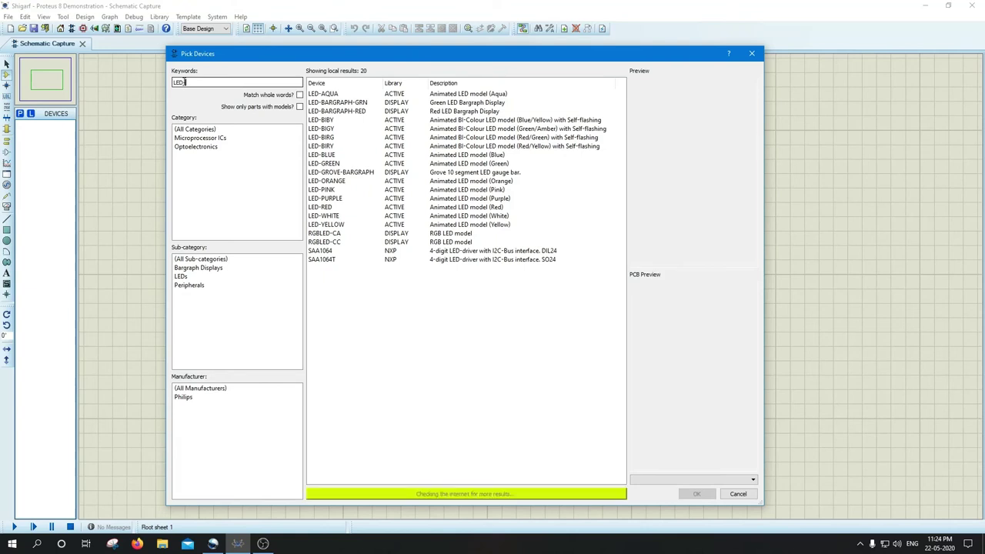
text(-)
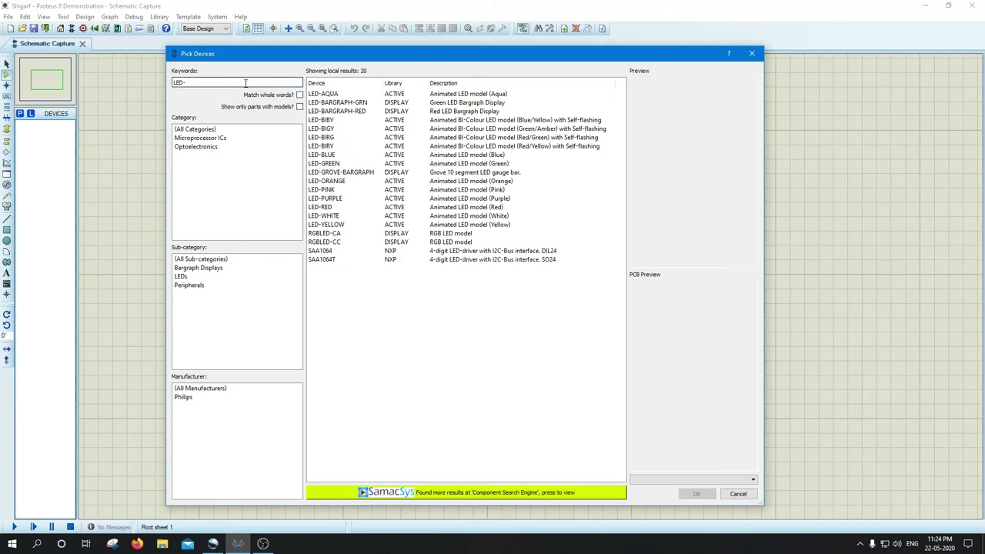
text(BL)
key(BackSpace)
text(RED)
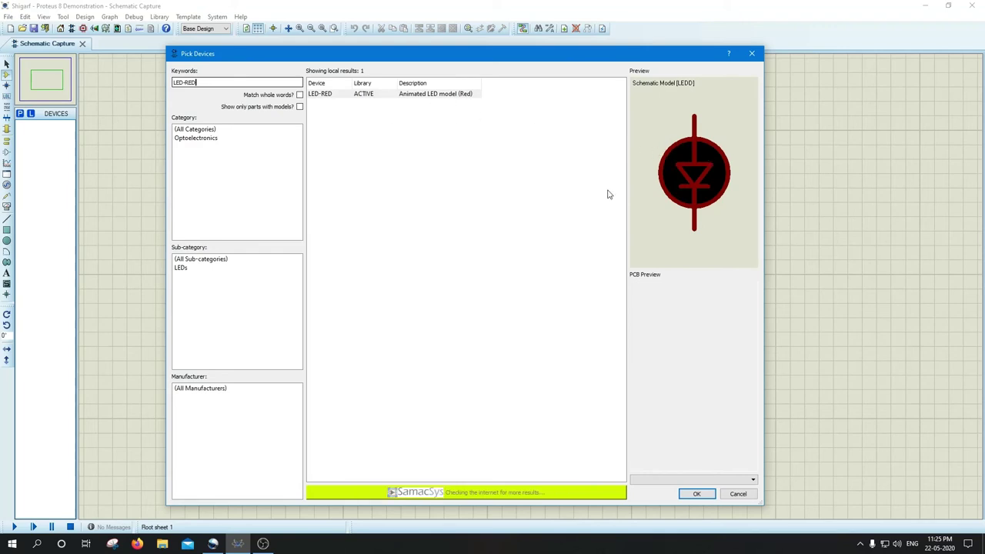
click(332, 95)
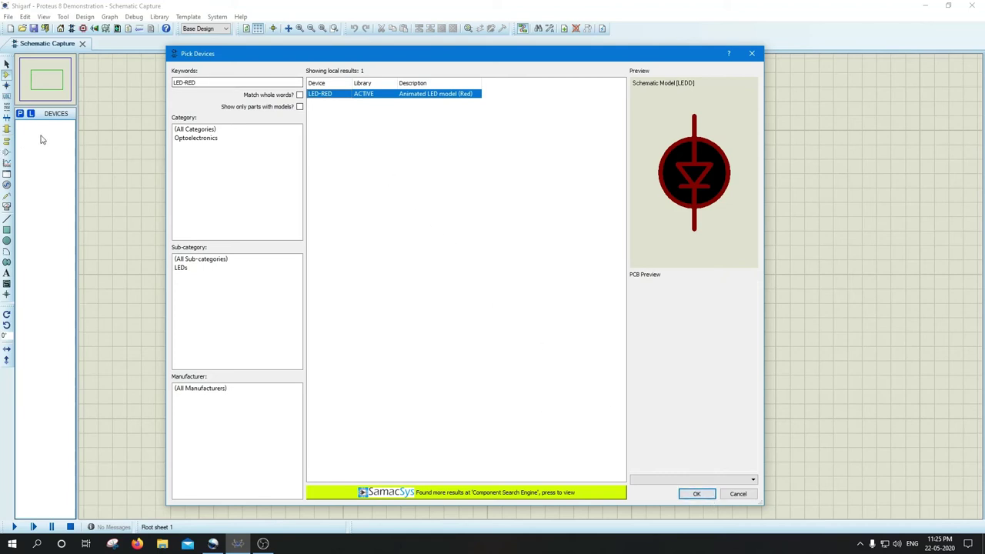
double_click(318, 94)
Search the device library for Resistor and add the RESISTOR analog primitive from the ASIMMDLS library to the project's devices
click(234, 80)
key(BackSpace)
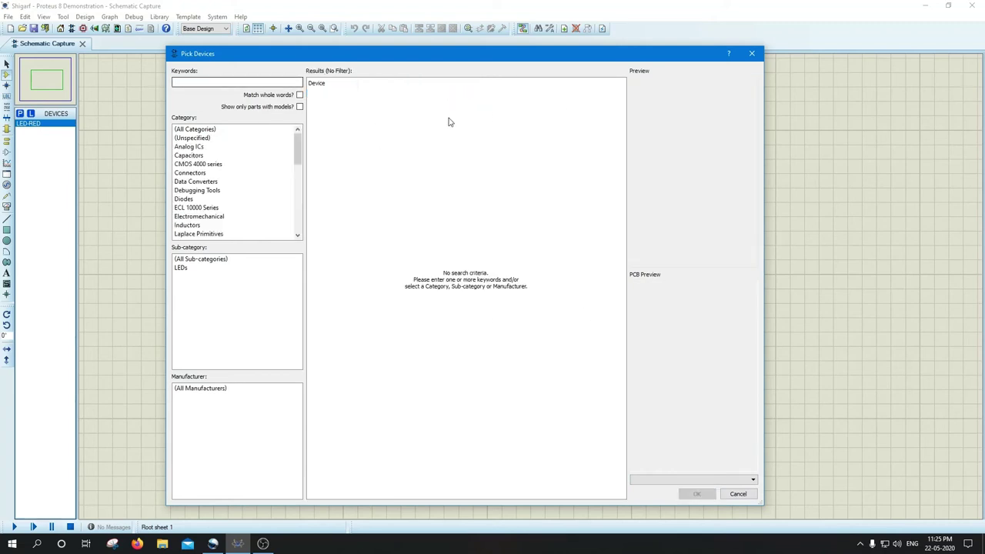
text(Resistor)
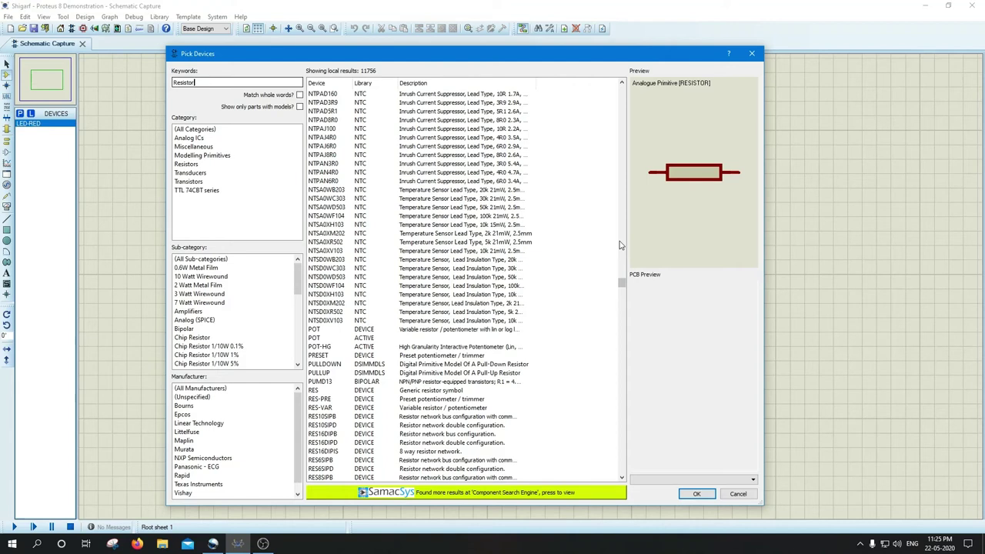
double_click(192, 82)
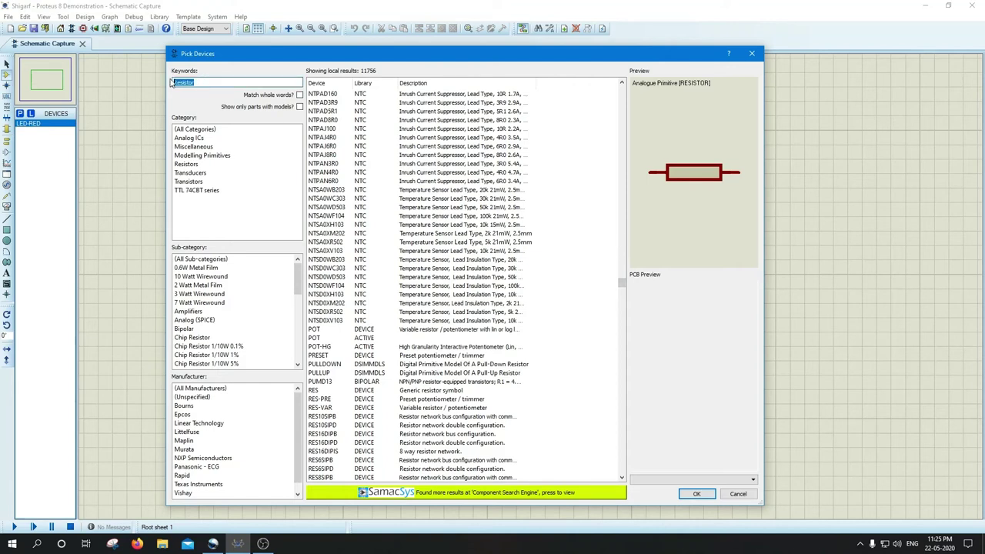
click(197, 85)
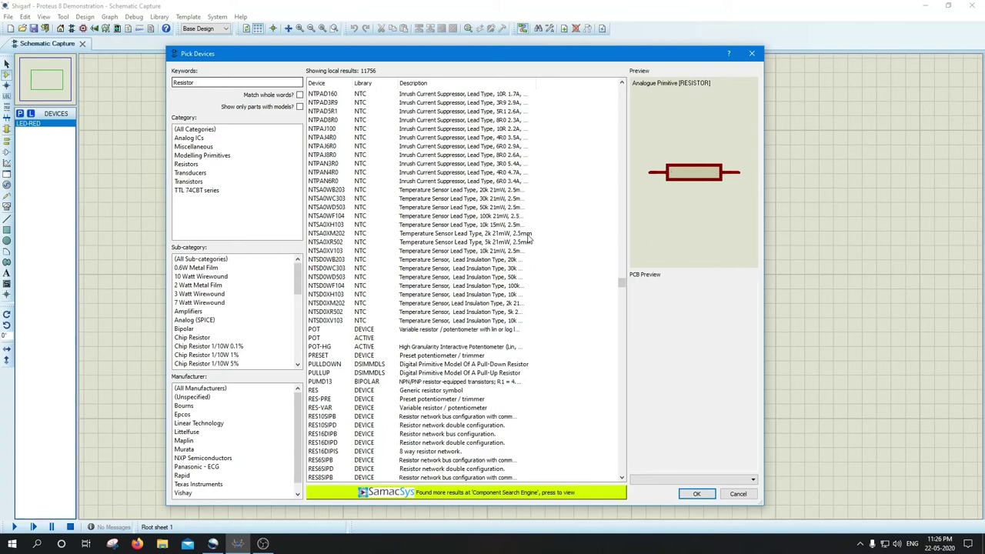
scroll(539, 246, down, 2)
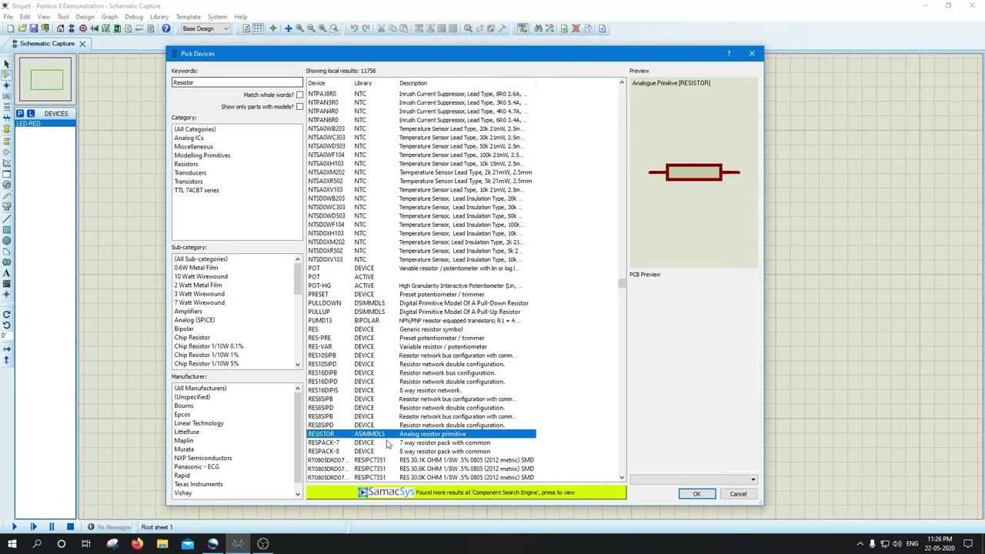
mouse_move(363, 437)
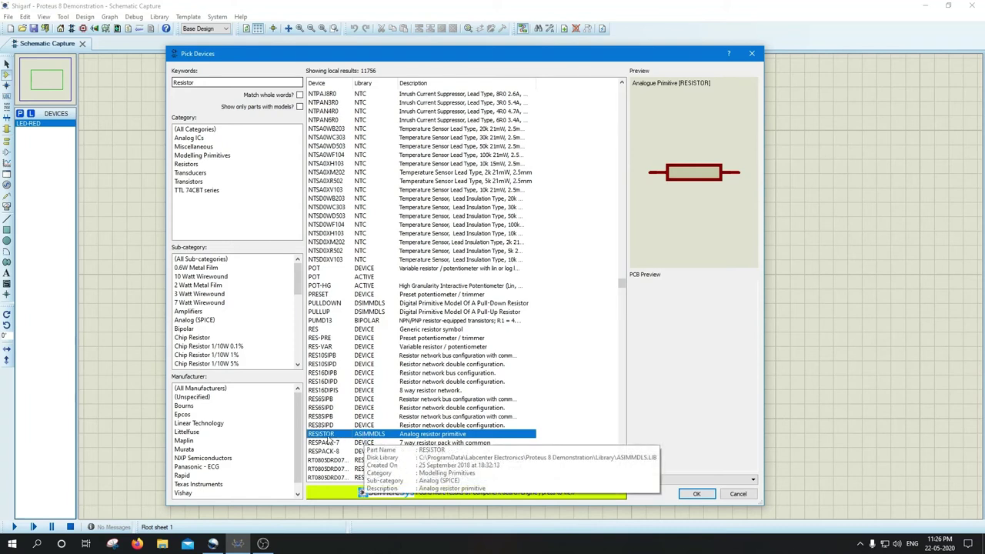
double_click(331, 436)
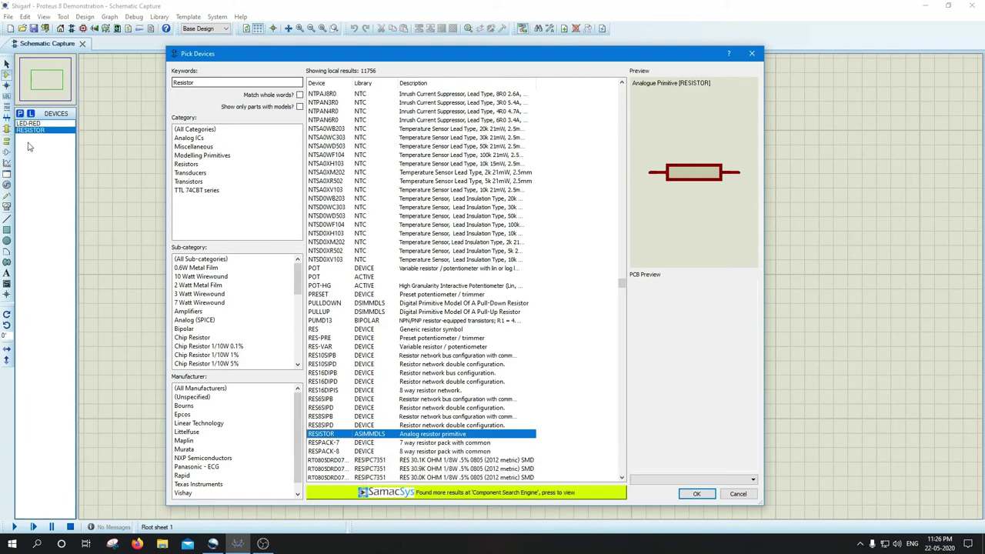
Search the device library for Battery and add the multi-cell BATTERY from the DEVICE library to the project's devices
double_click(229, 84)
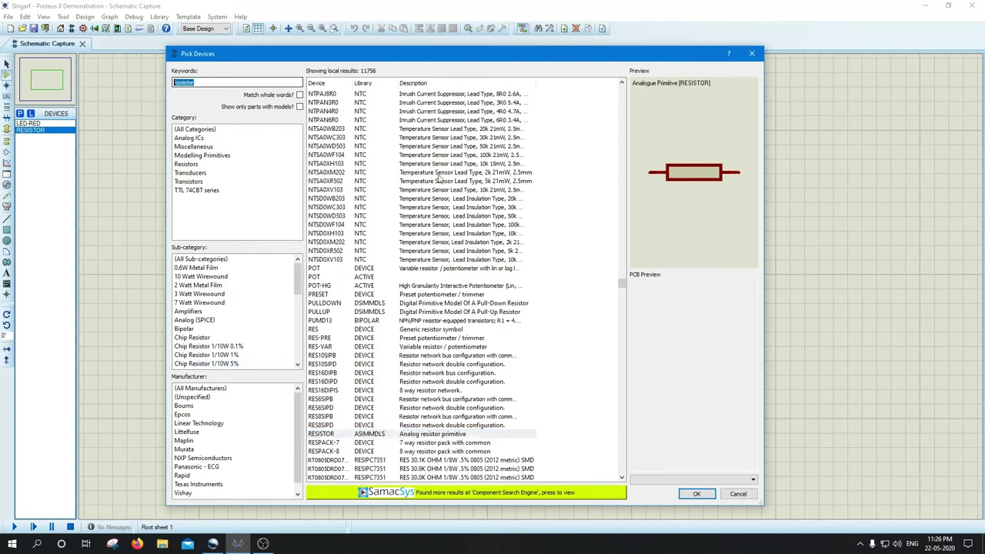
mouse_move(439, 176)
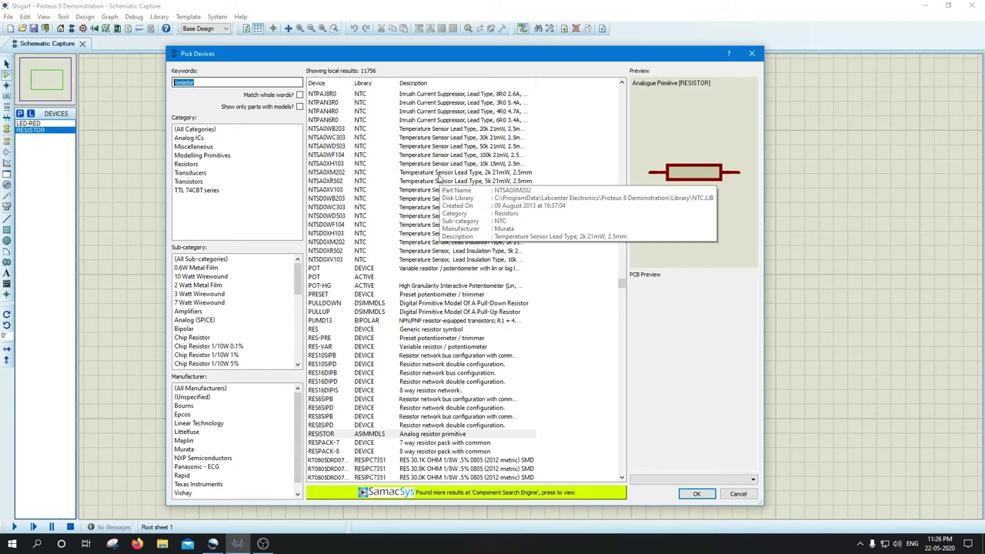
text(Battery)
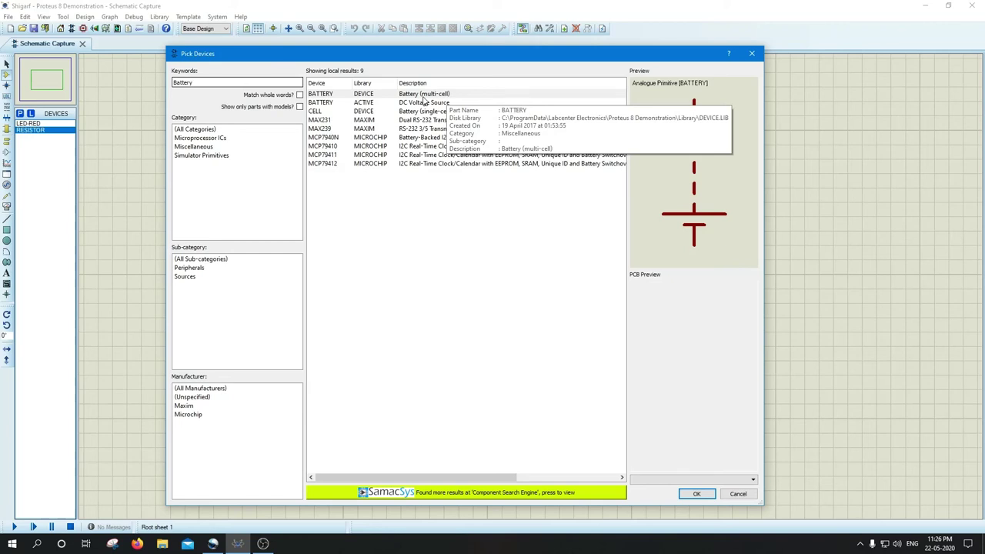
double_click(322, 94)
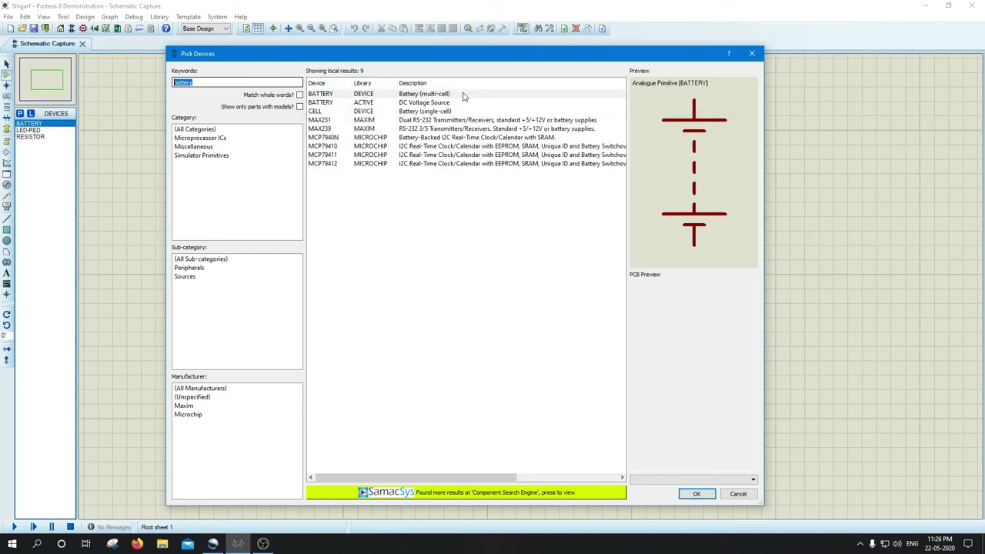
Search for Switch, add the interactive latched SPST SWITCH from the ACTIVE library to the project's devices, and close the device picker
text(Switch)
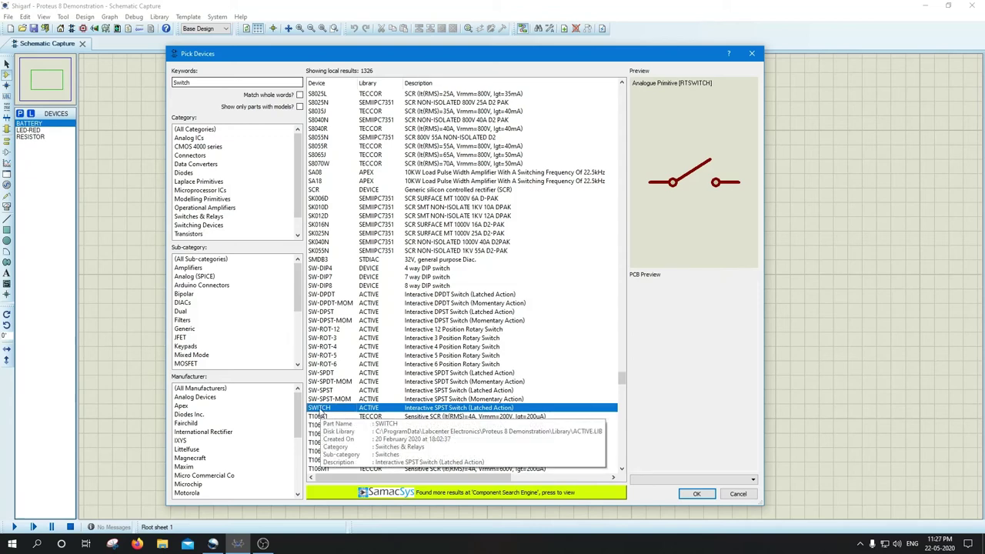
double_click(321, 410)
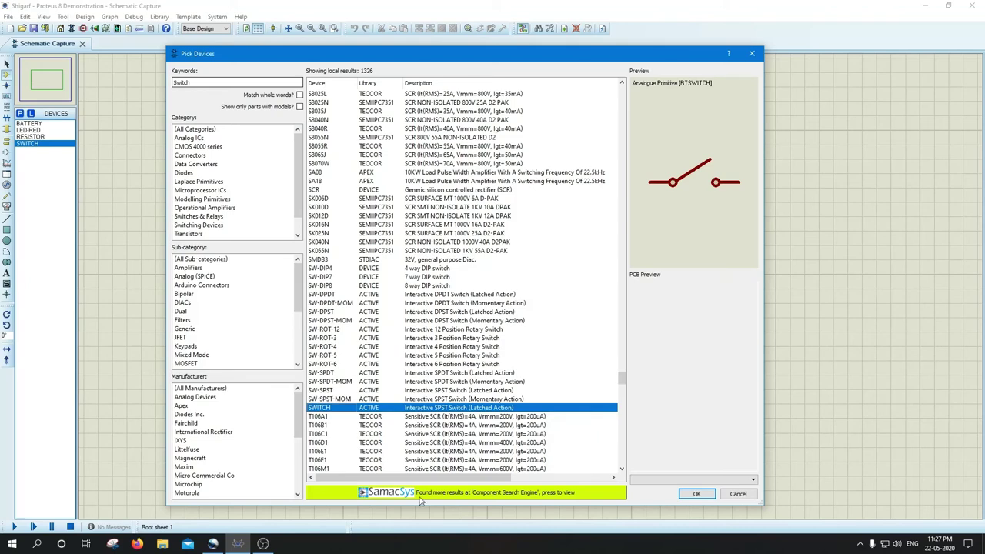
click(697, 495)
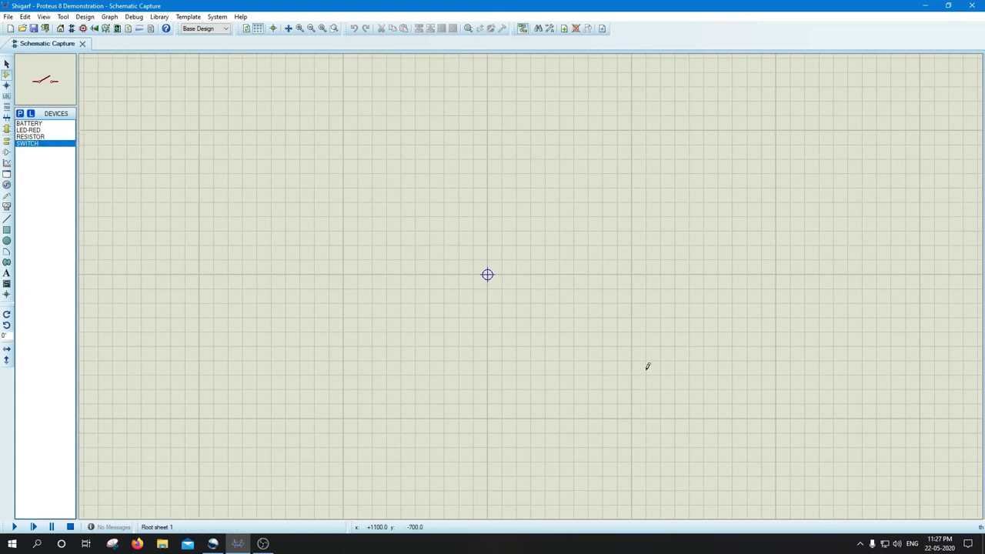
Place the BATTERY upright on the schematic, left of the sheet origin
click(33, 124)
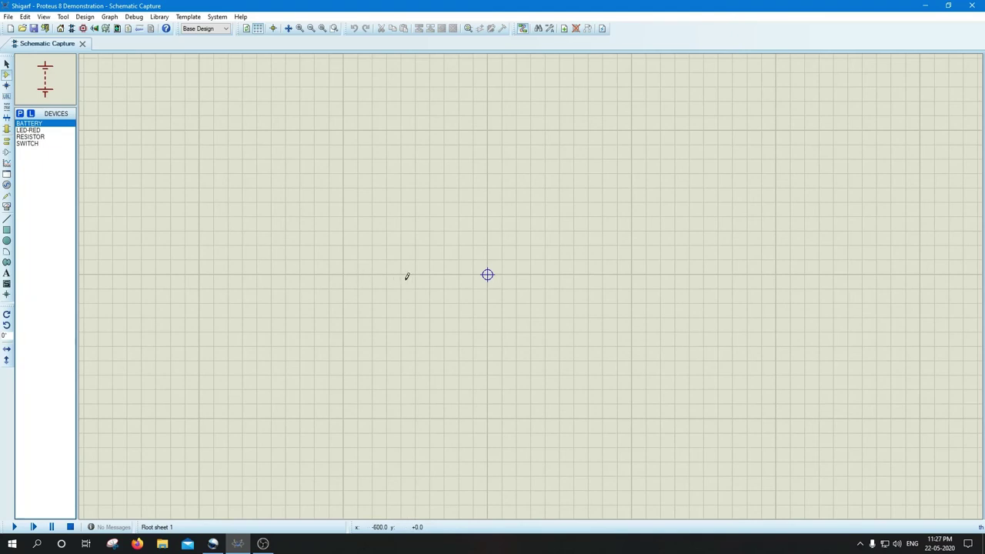
click(383, 266)
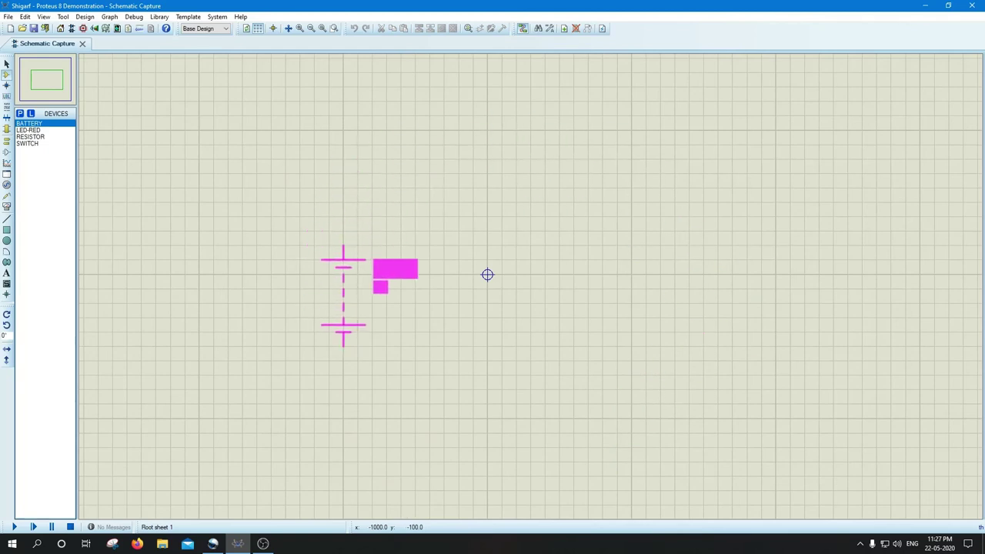
click(343, 275)
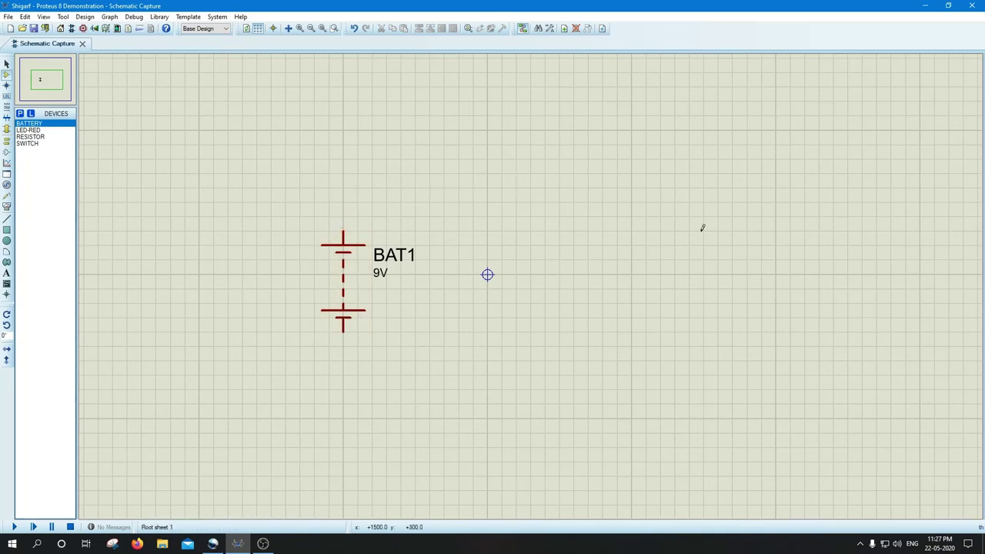
Place the RESISTOR horizontally above and to the right of the battery
click(36, 138)
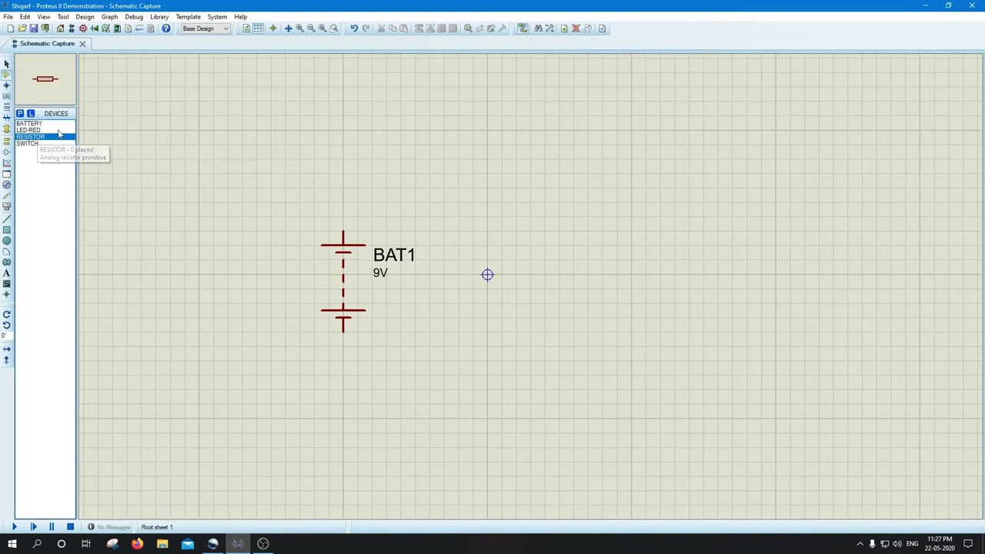
click(430, 210)
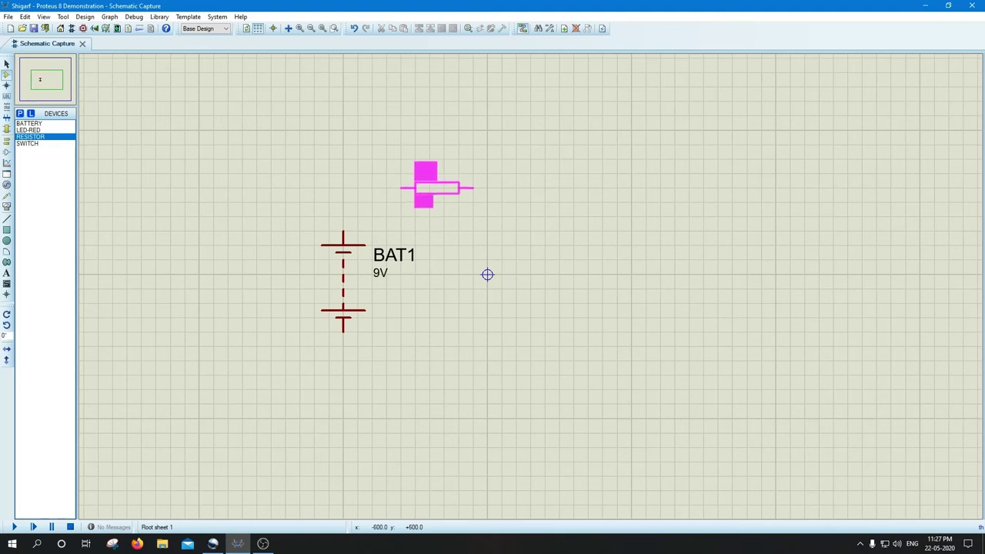
click(451, 187)
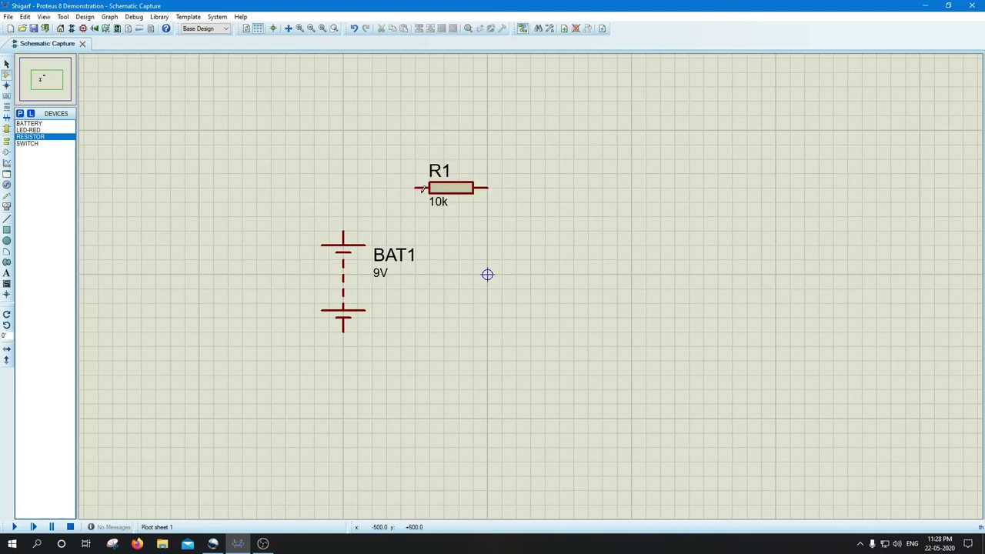
Place the SWITCH to the right of the resistor and the LED-RED below the switch
click(27, 143)
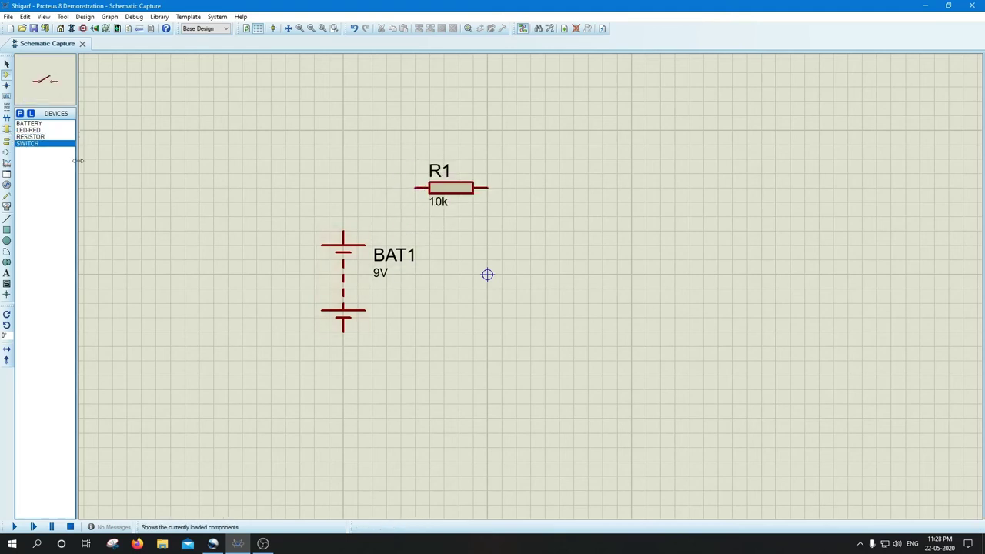
click(567, 185)
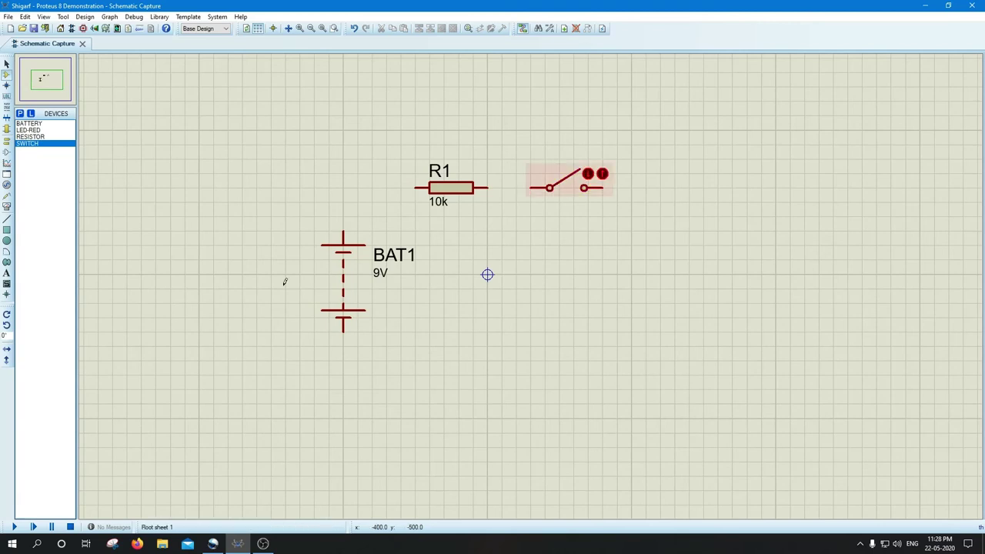
click(31, 130)
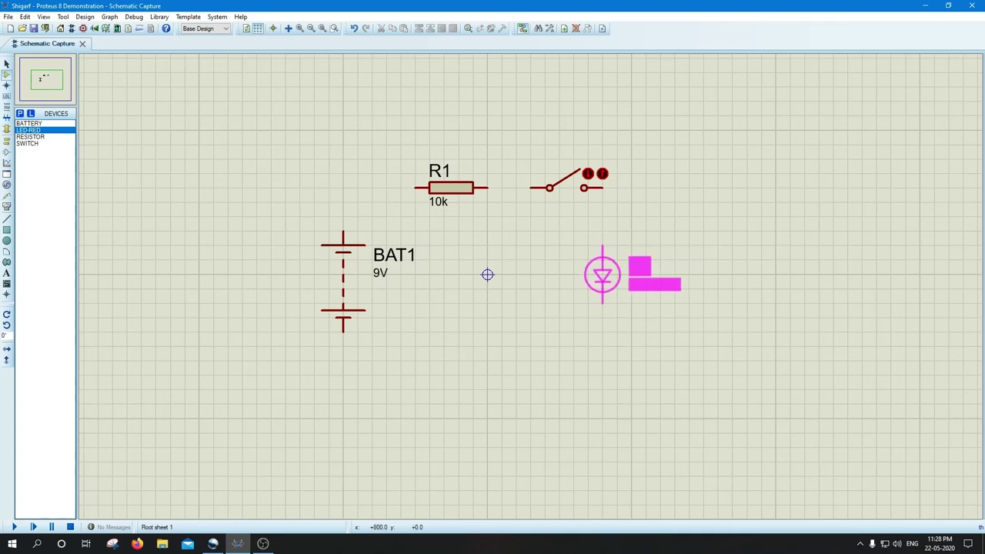
click(602, 275)
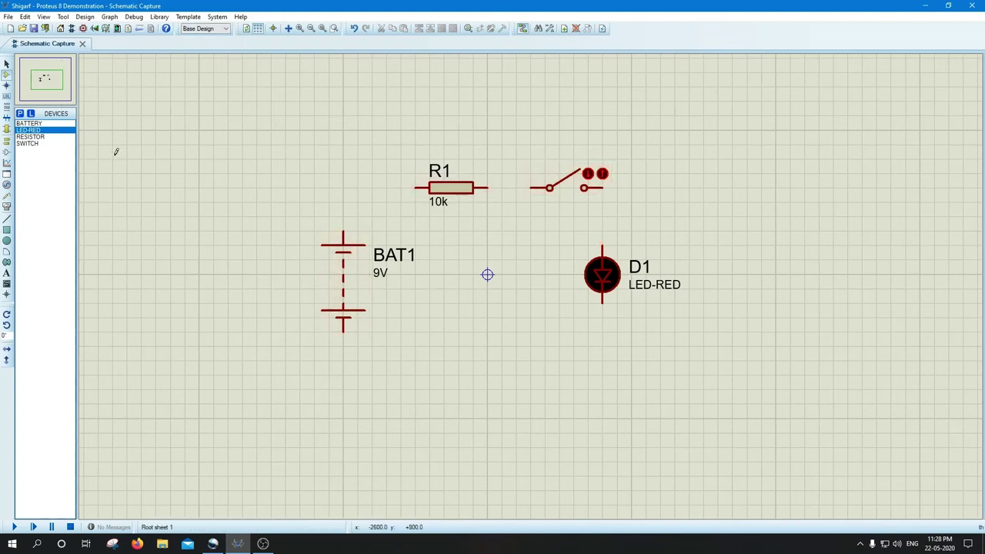
Rotate the red LED by 180 degrees with Block Rotate
click(6, 63)
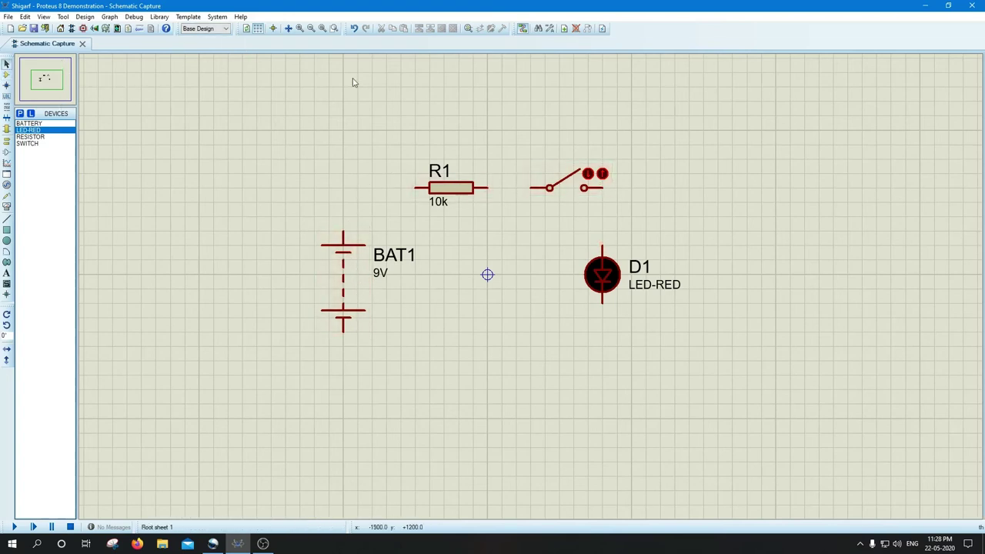
click(612, 279)
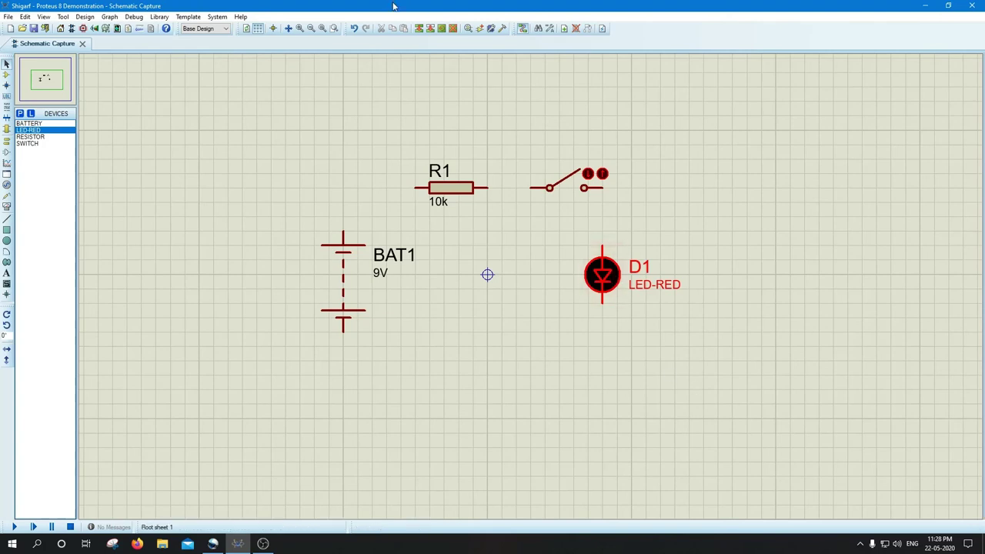
click(441, 28)
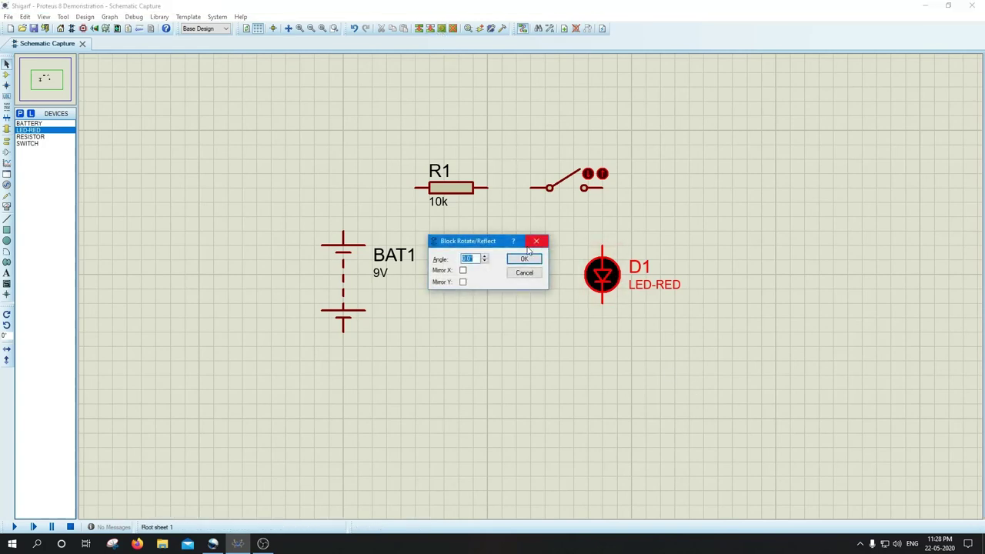
text(180)
click(525, 259)
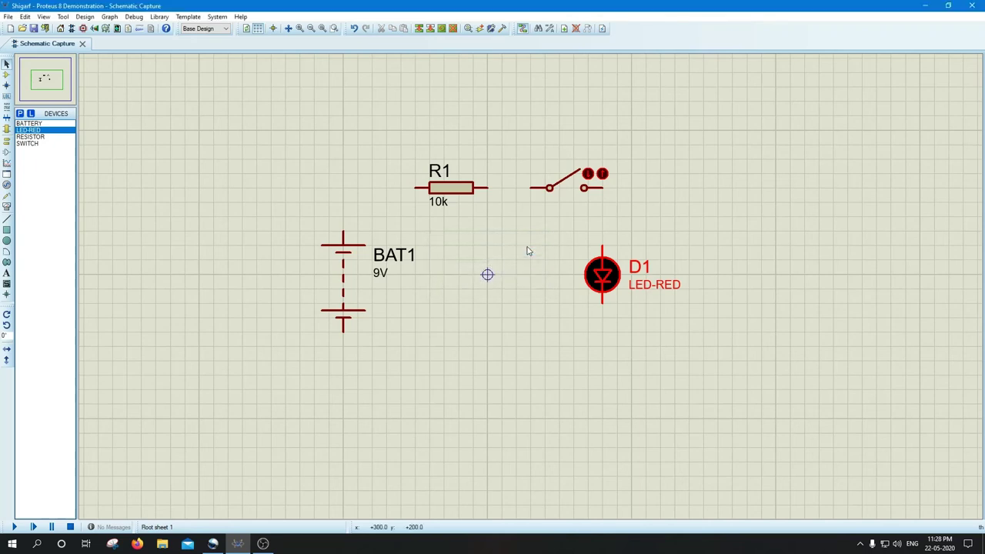
click(442, 30)
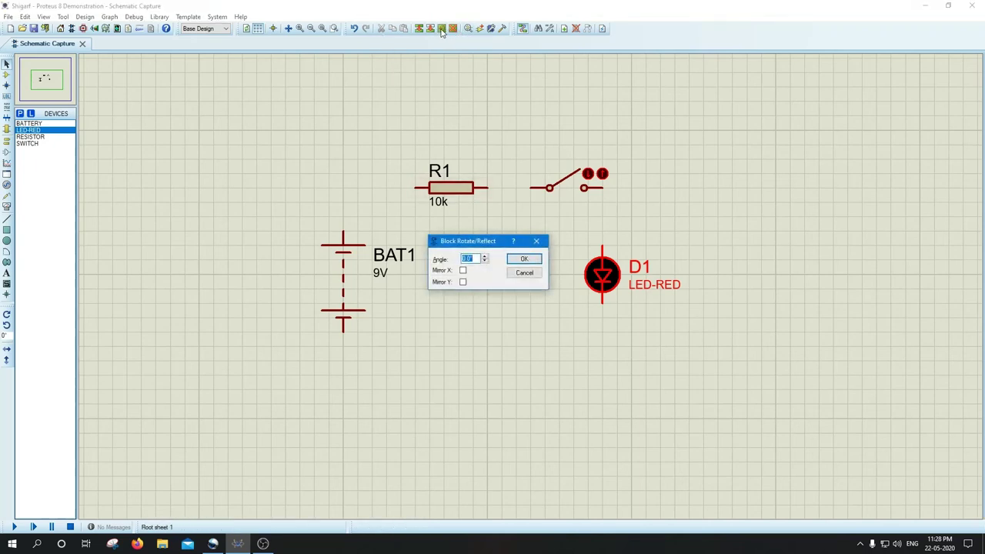
text(18)
click(524, 259)
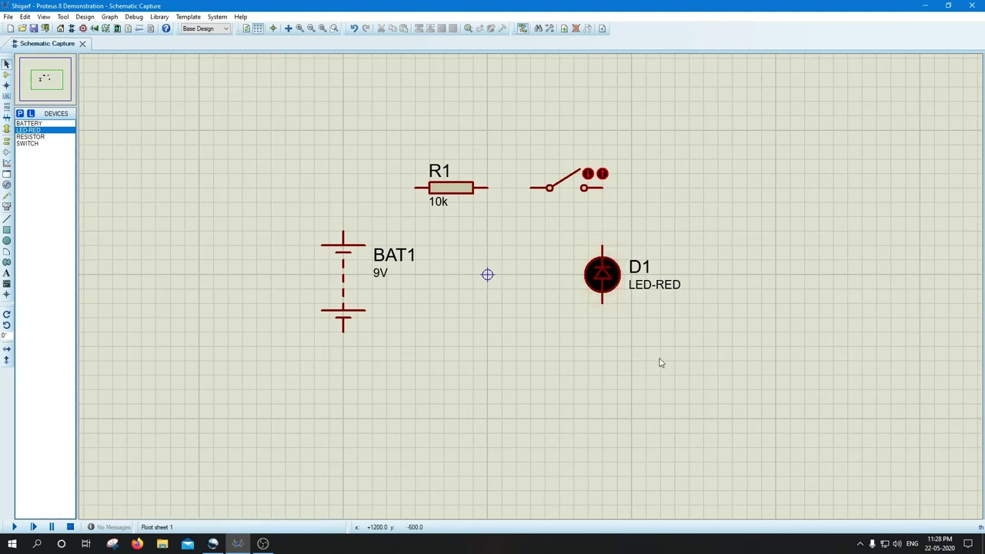
Rotate the red LED back to its original orientation with Block Rotate
click(605, 286)
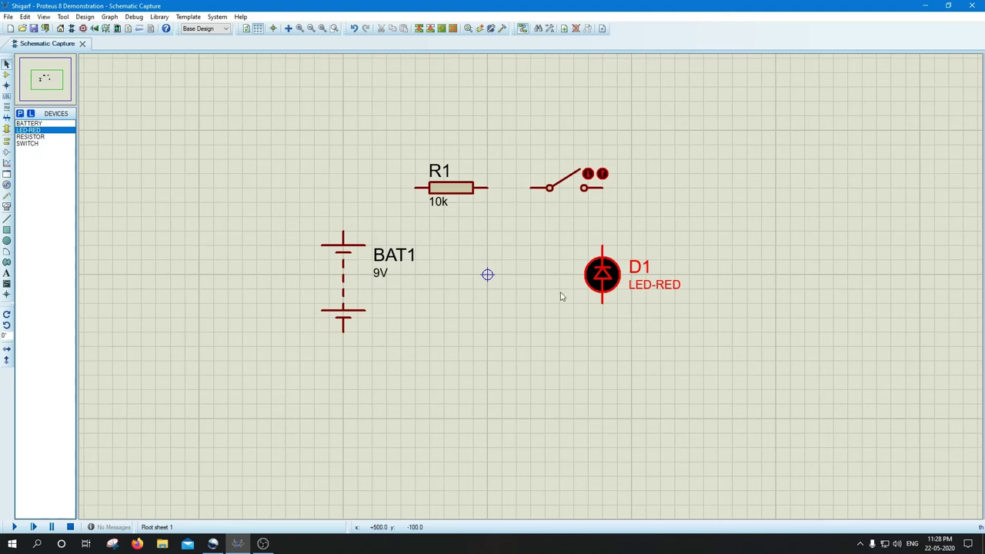
click(441, 28)
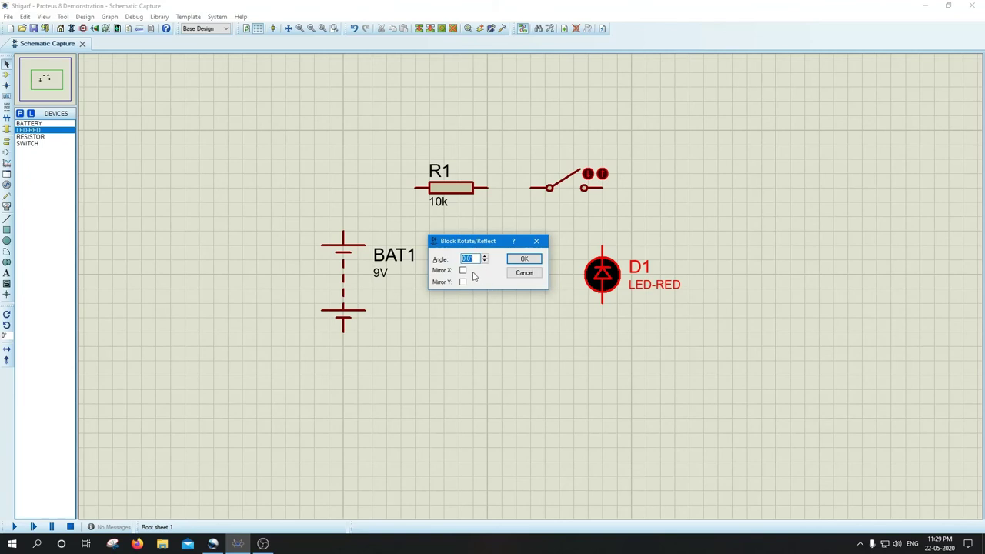
text(18)
click(524, 260)
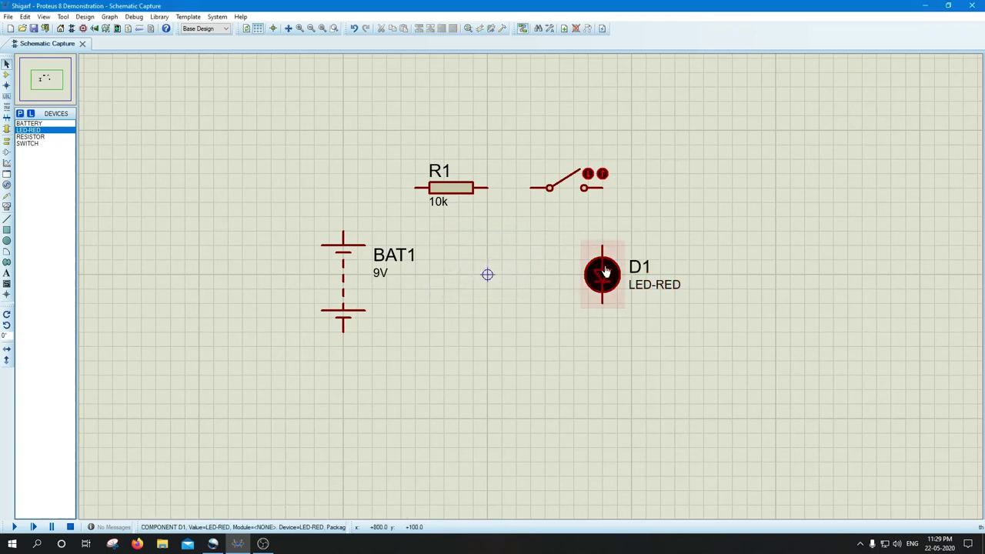
click(33, 143)
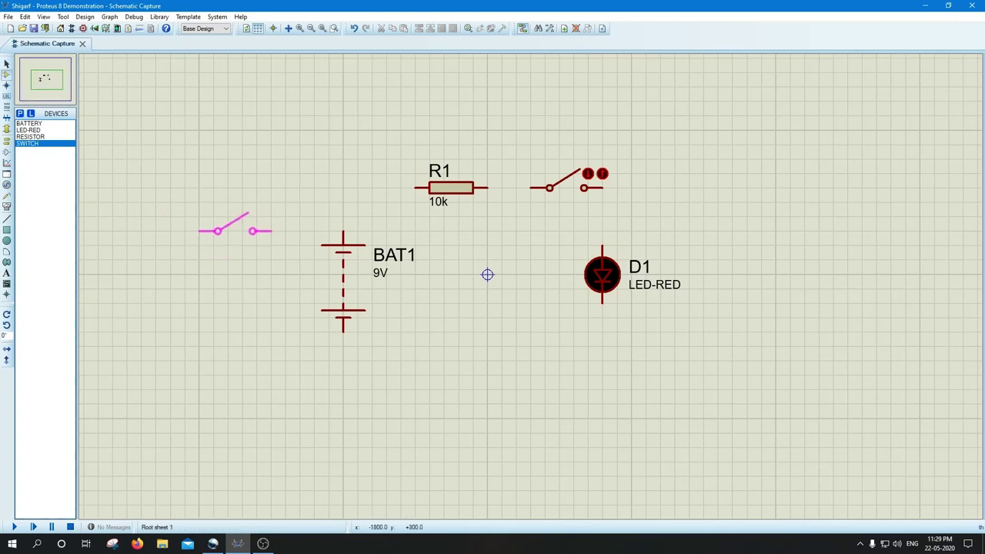
click(8, 66)
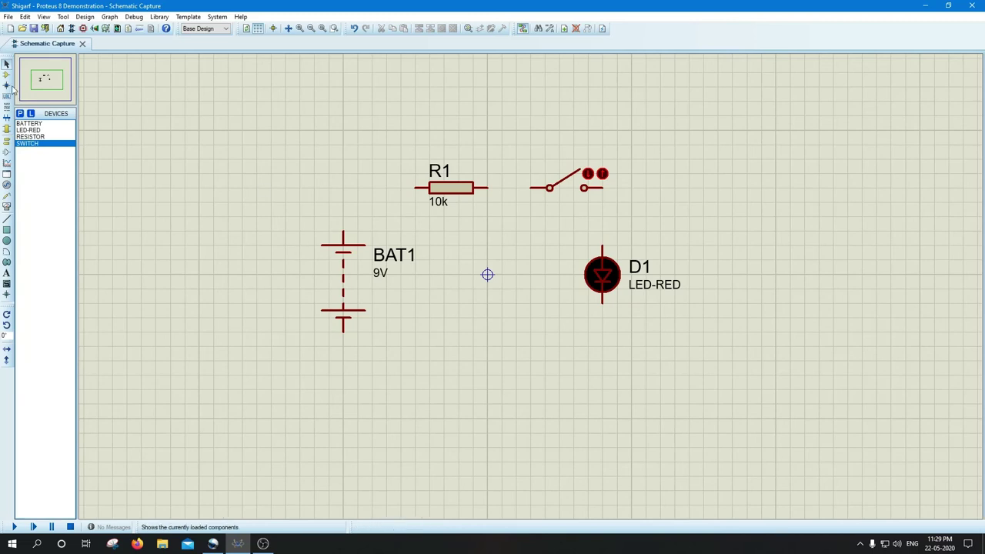
click(344, 233)
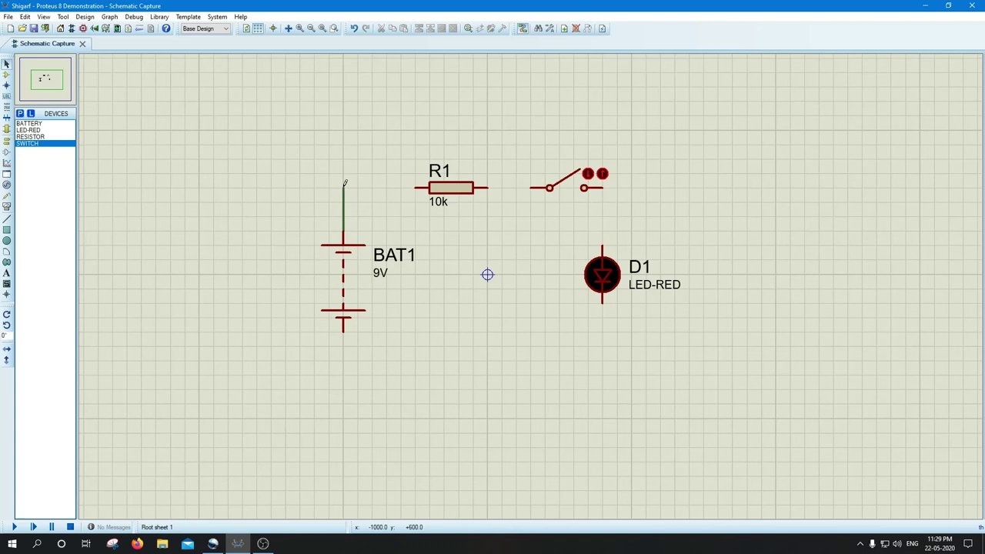
click(344, 187)
key(Escape)
Wire the battery's upper terminal to the resistor's left end, and the resistor's right end to the switch's left terminal
click(344, 234)
click(416, 187)
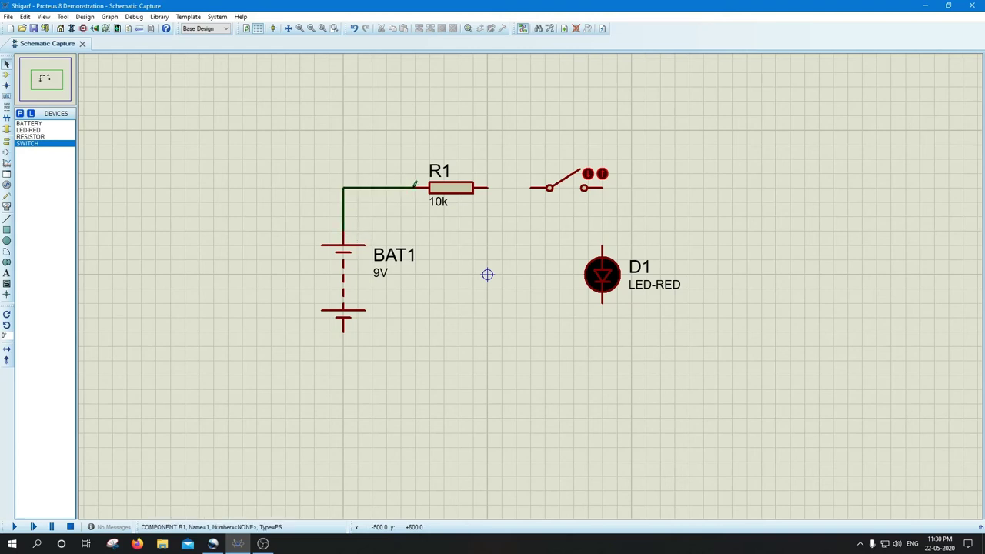
click(487, 190)
click(531, 188)
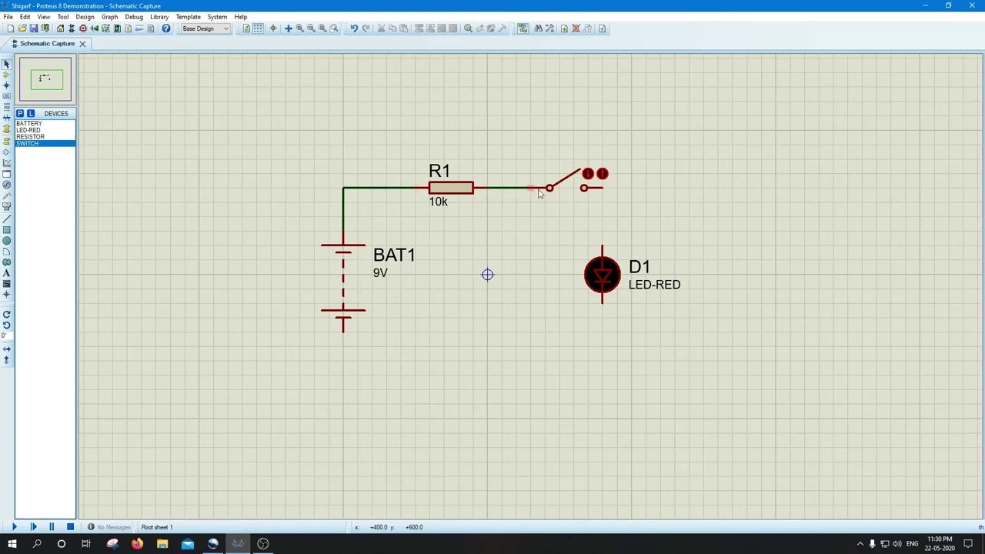
Wire the switch's right terminal to the LED's upper pin, and the LED's lower pin to the battery's lower terminal
click(603, 187)
click(602, 248)
click(603, 304)
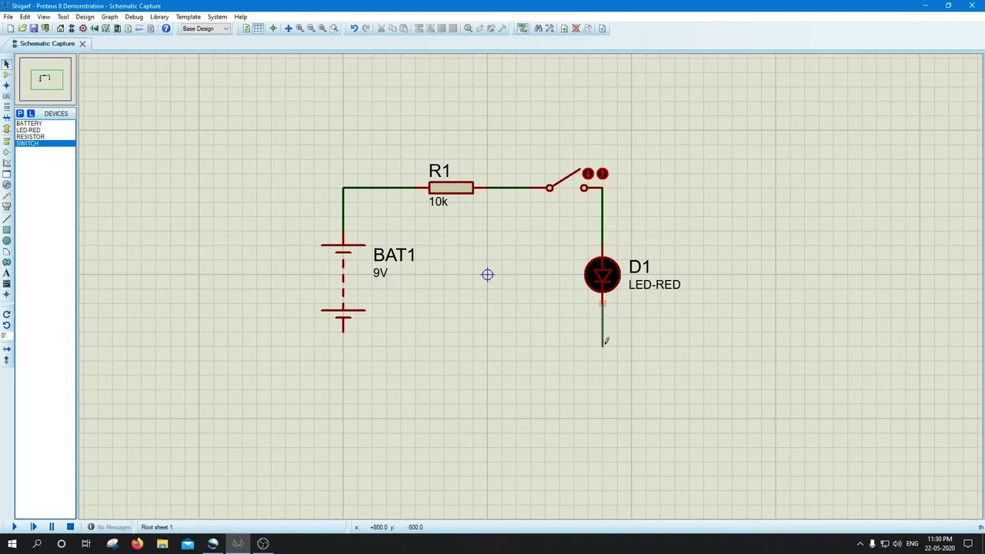
click(344, 331)
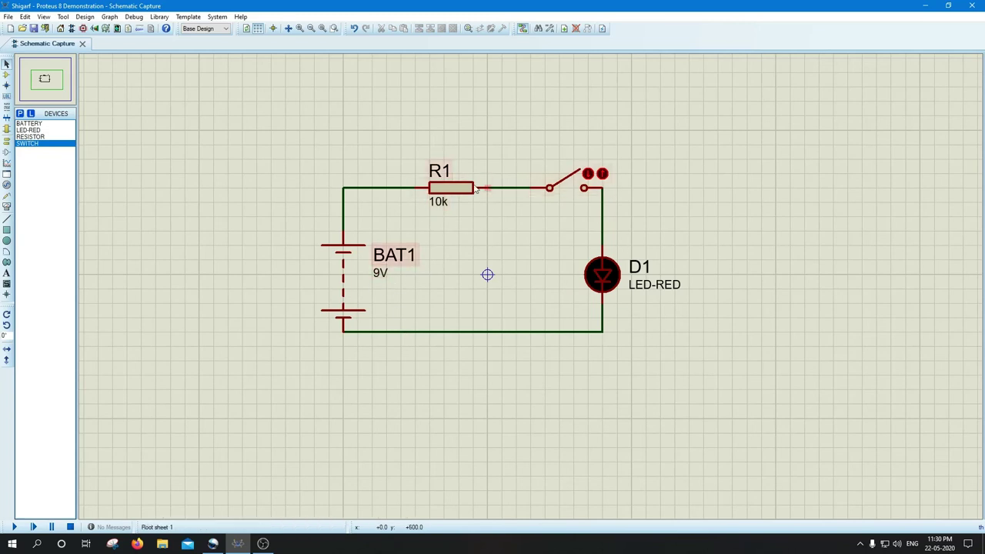
Examine the red LED's component properties, including forward voltage and full drive current, and close them without changes
double_click(603, 282)
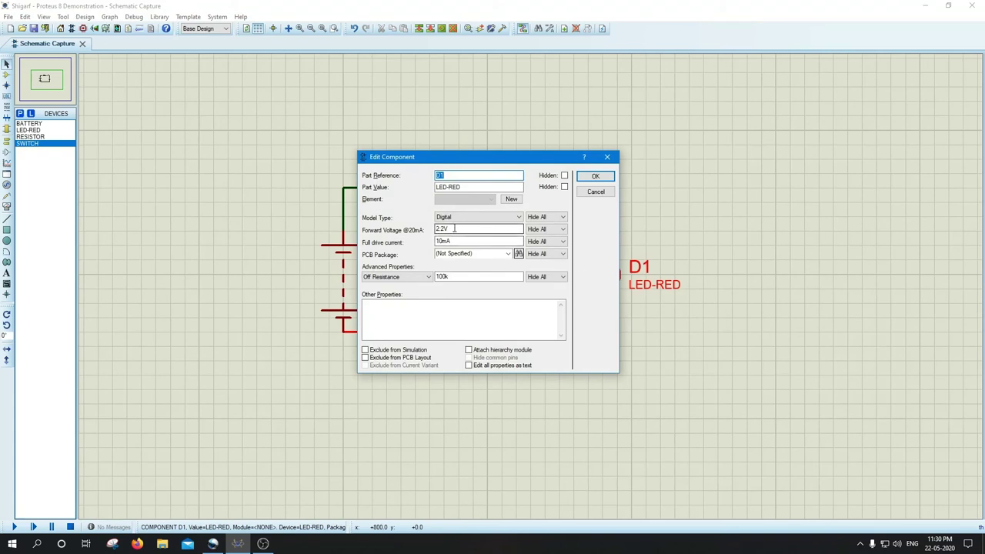
key(Tab)
key(Tab)
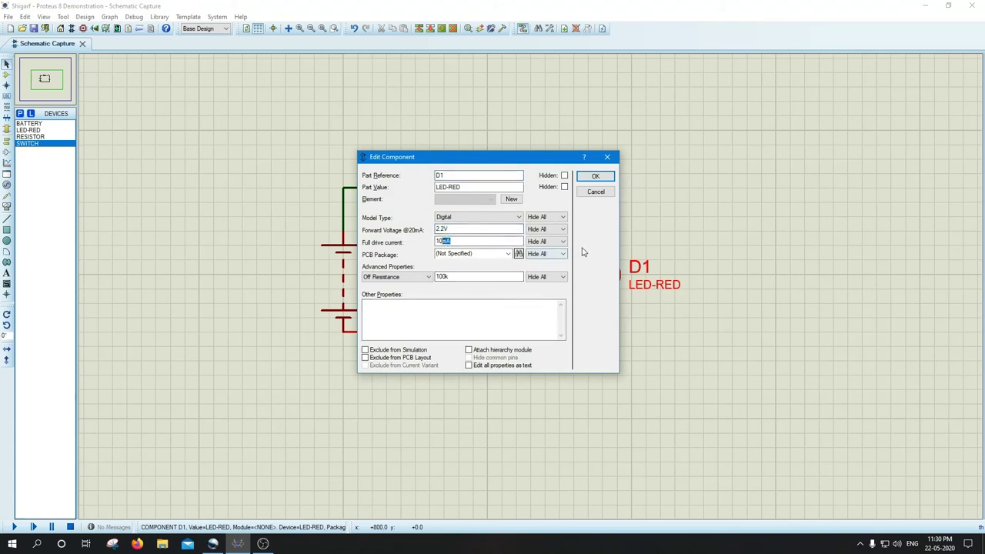
click(598, 193)
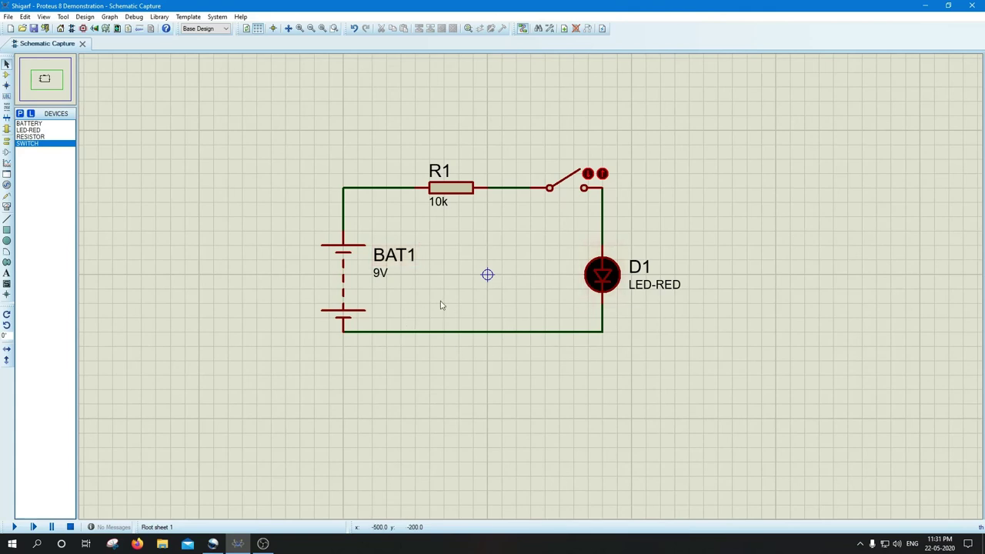
double_click(599, 275)
click(594, 193)
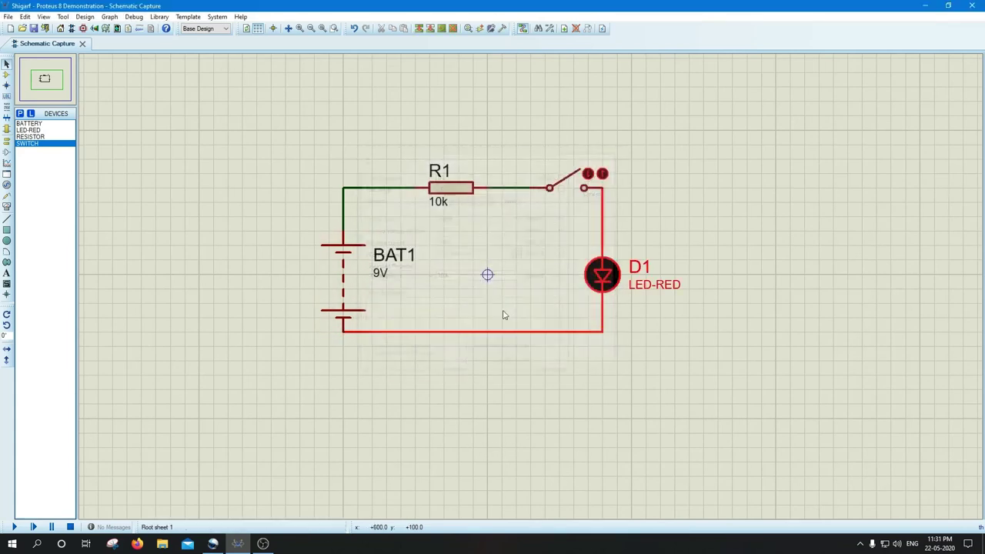
Change the battery's part reference to BATTERY and its voltage to 5
double_click(345, 286)
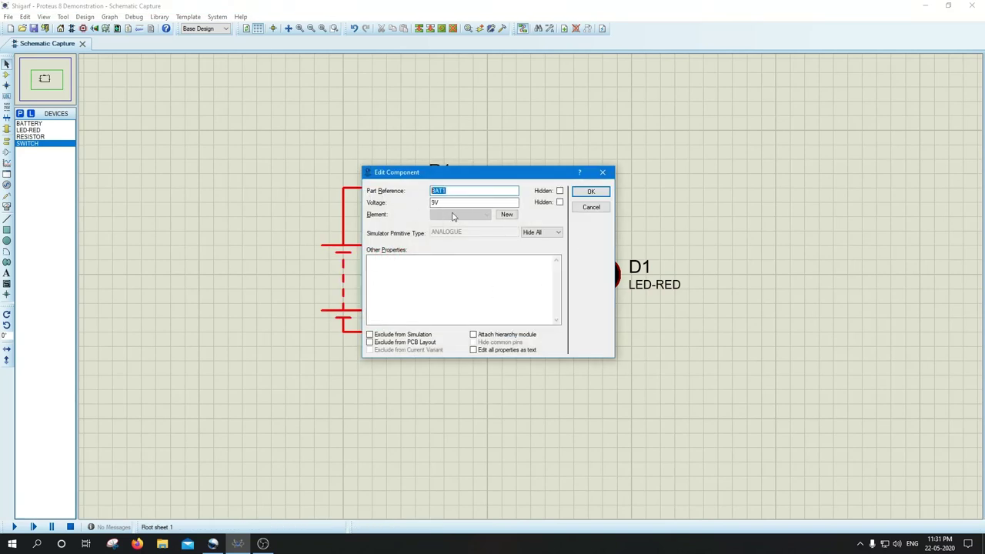
text(BATTERY)
double_click(440, 202)
key(BackSpace)
click(586, 193)
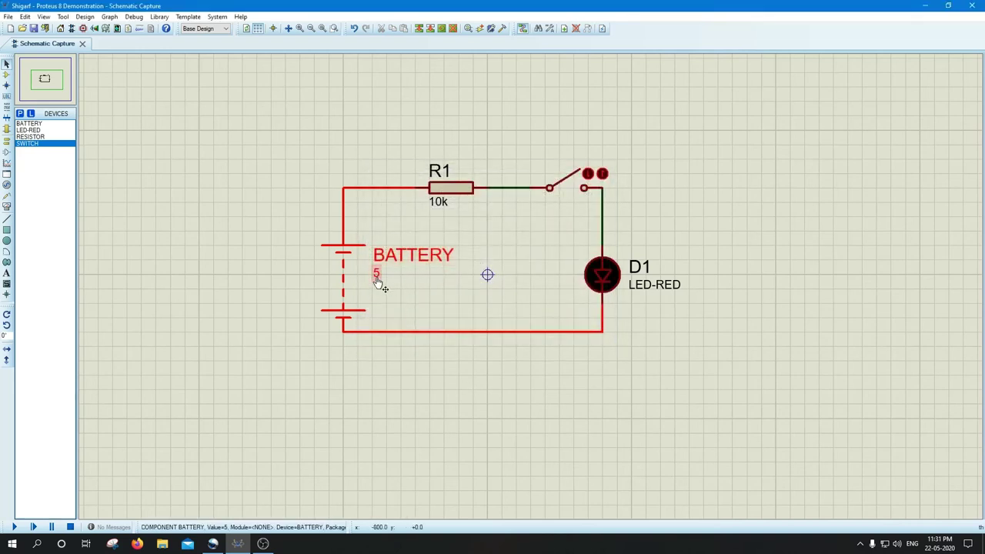
Add the unit to the battery's voltage so that it reads 5v
double_click(379, 273)
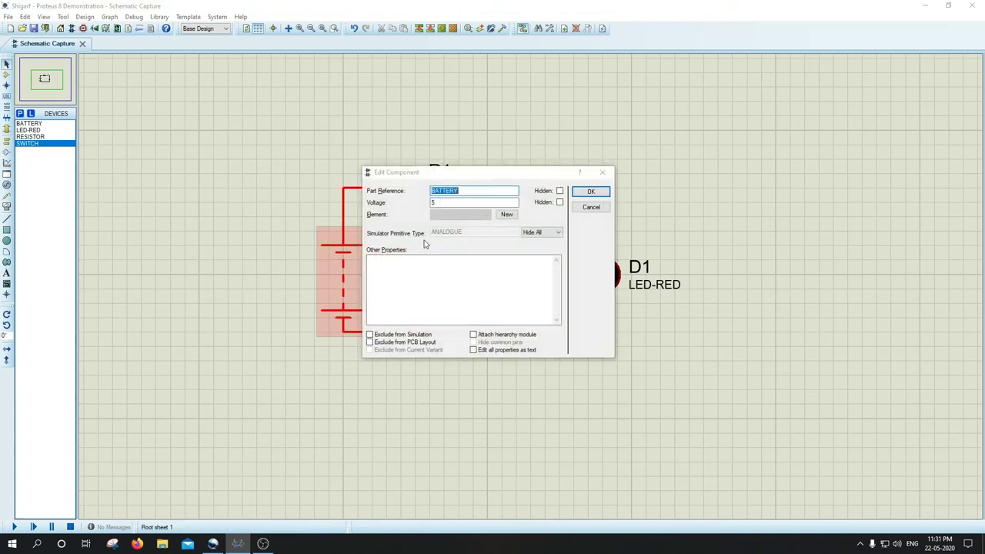
click(445, 203)
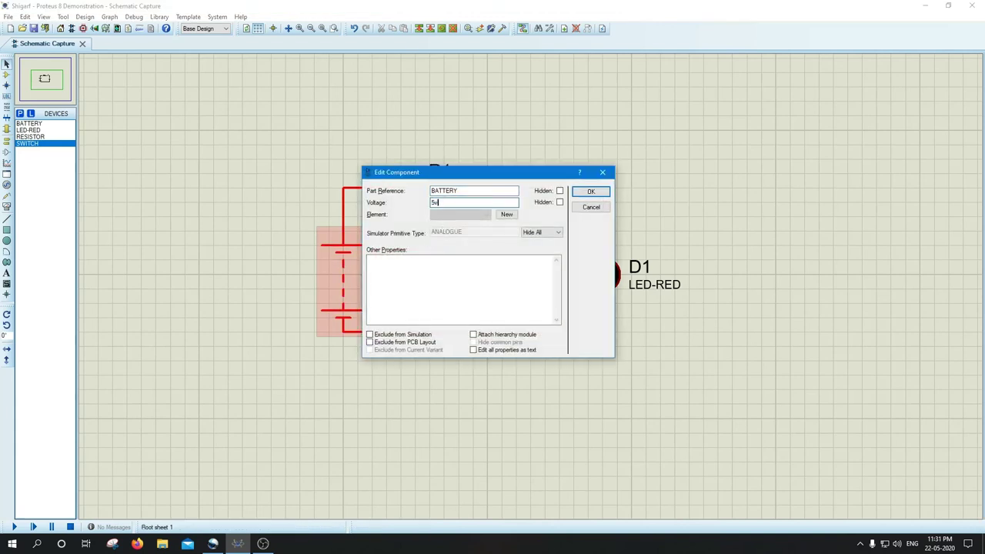
click(591, 191)
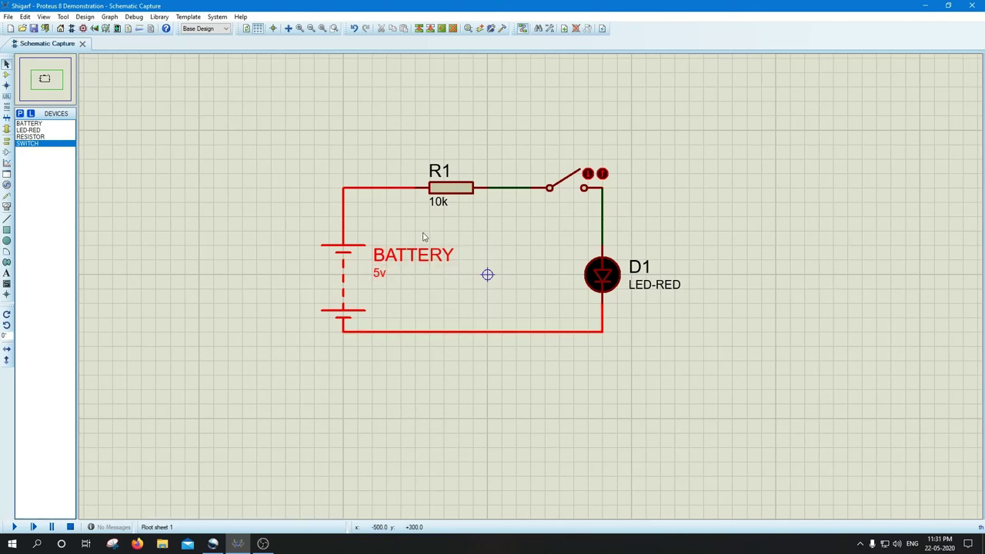
Set the resistance of resistor R1 to 330 ohms and clear the selection
double_click(452, 194)
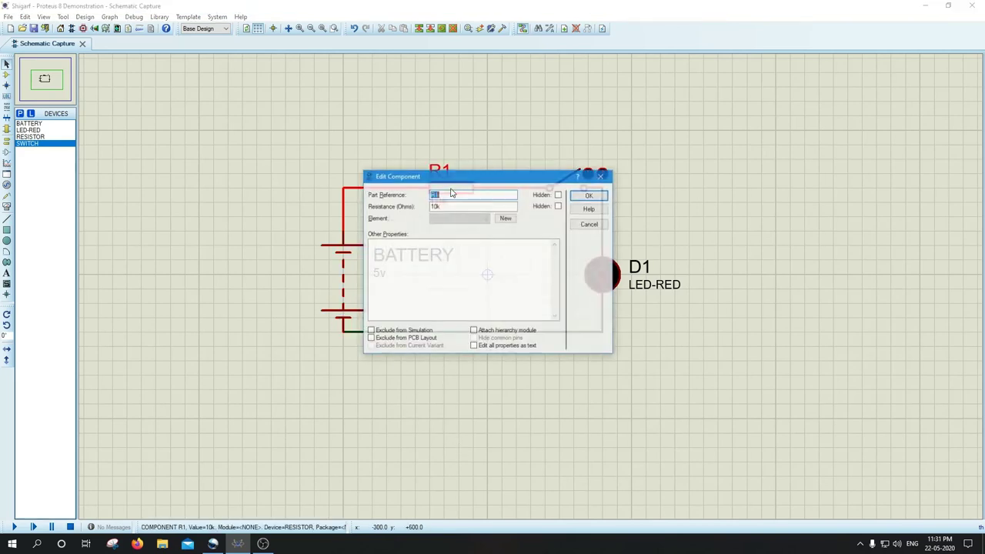
key(Tab)
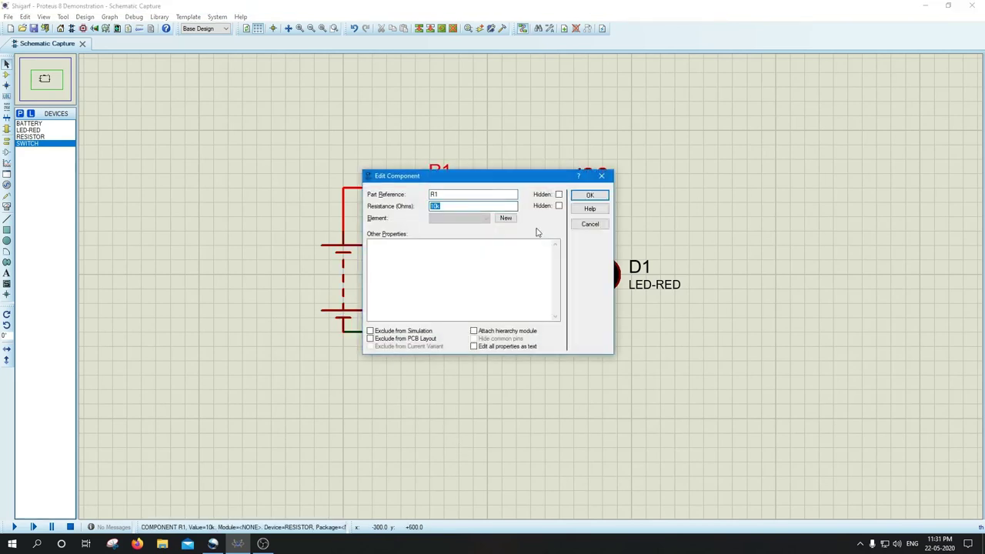
text(330)
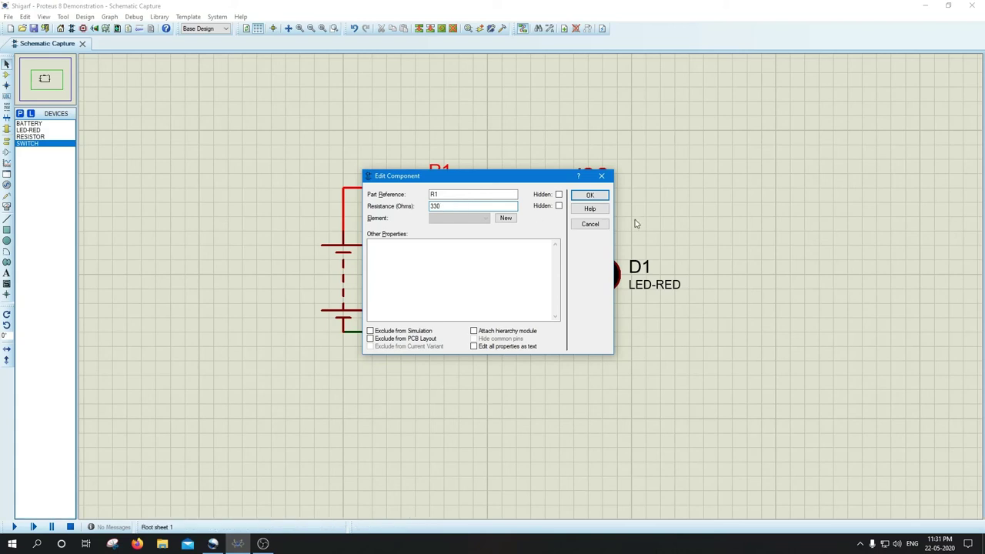
click(589, 196)
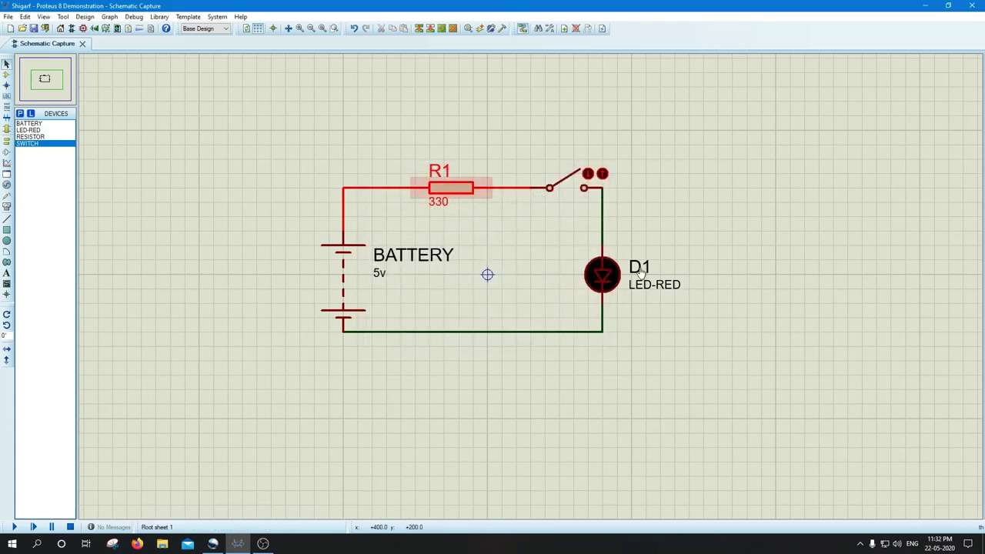
click(803, 220)
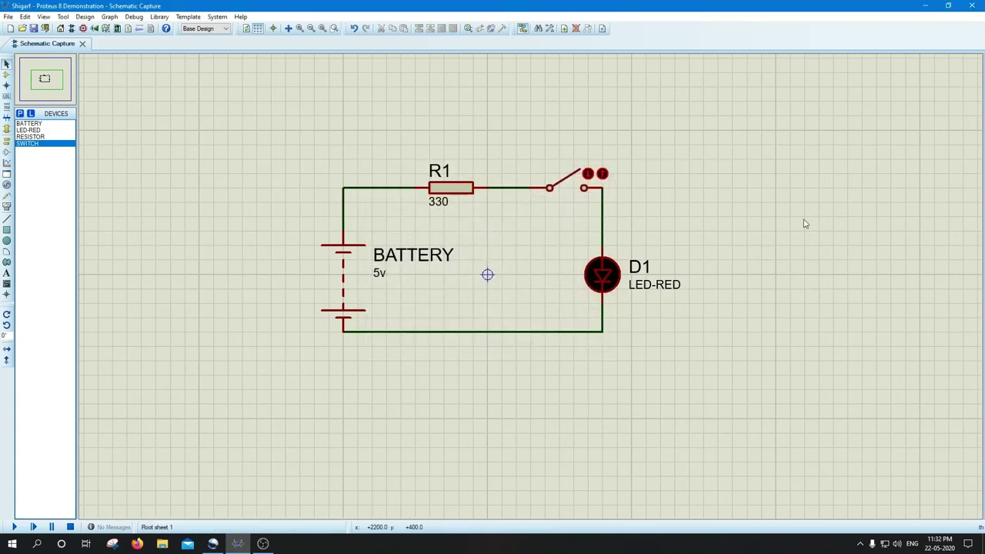
Change the red LED's part reference to LED, keeping its other component properties
click(599, 277)
click(599, 278)
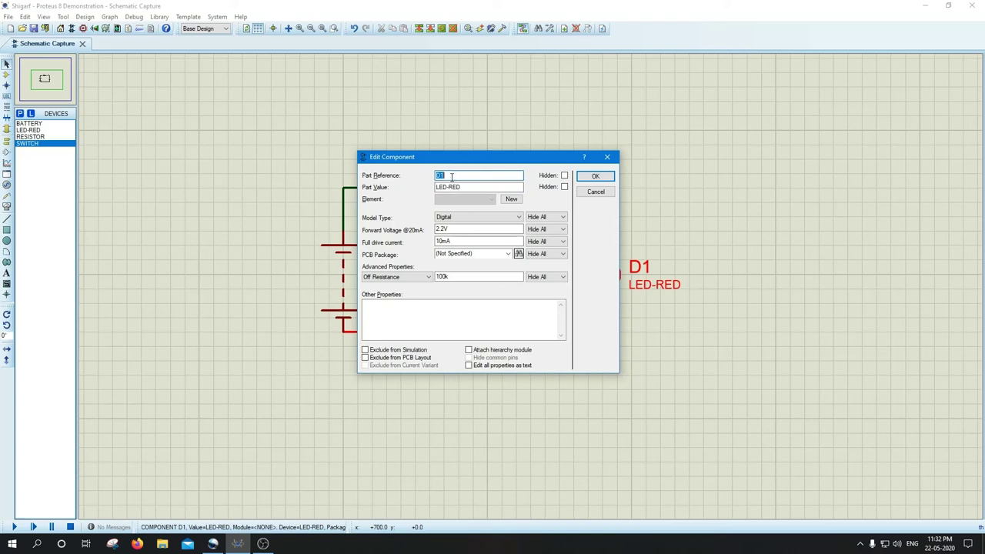
text(LE)
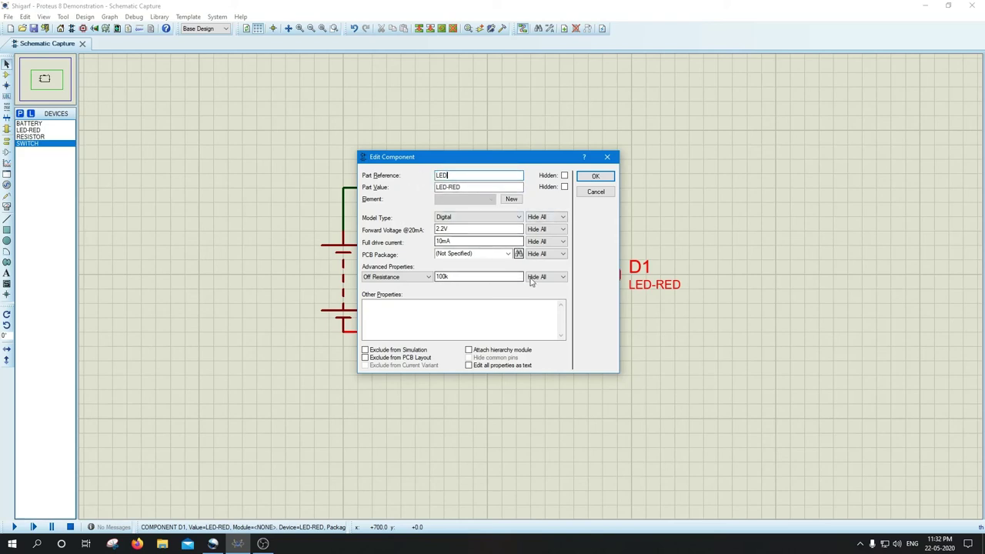
key(Return)
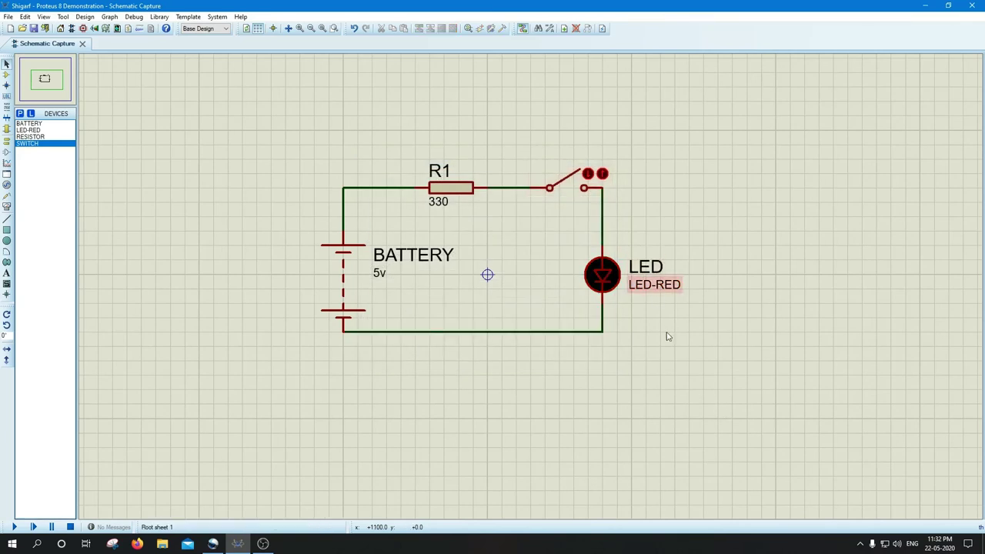